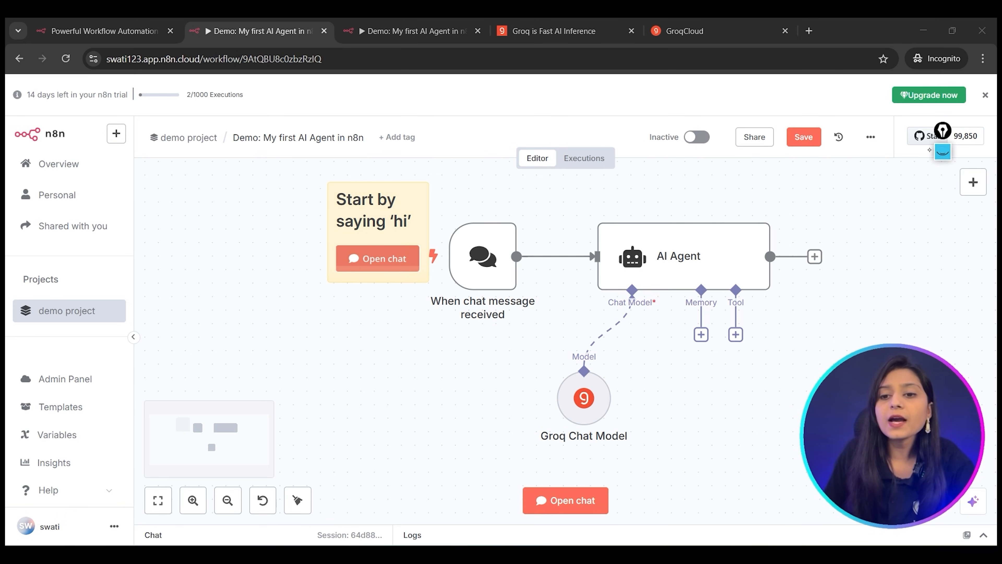
- Open the chat of the AI Agent workflow from the "Start by saying 'hi'" note
{"action": "left_click", "coordinate": [380, 259]}
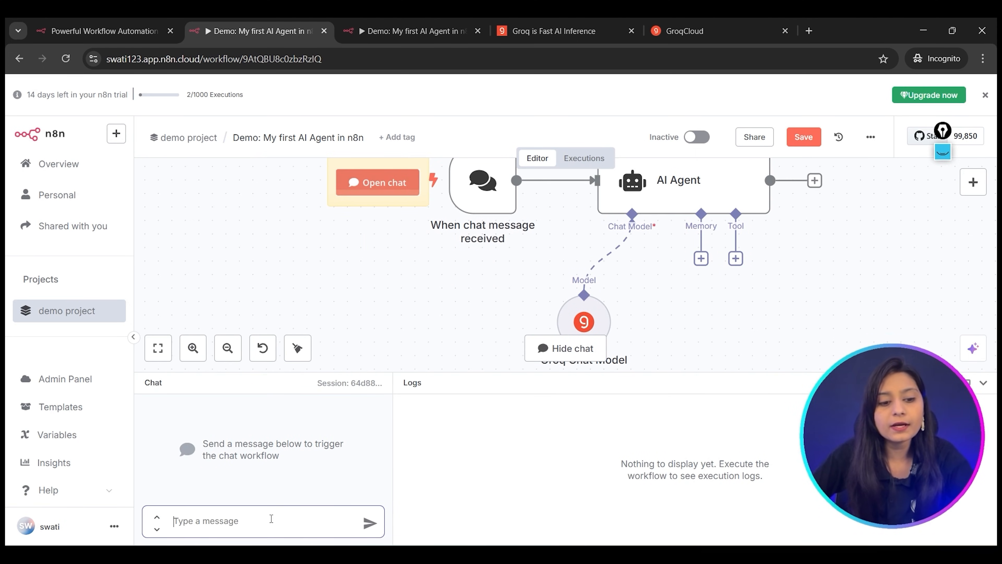
- Draw a mark beside the chat area with the on-screen annotation pen and clear it
{"action": "left_click", "coordinate": [943, 152]}
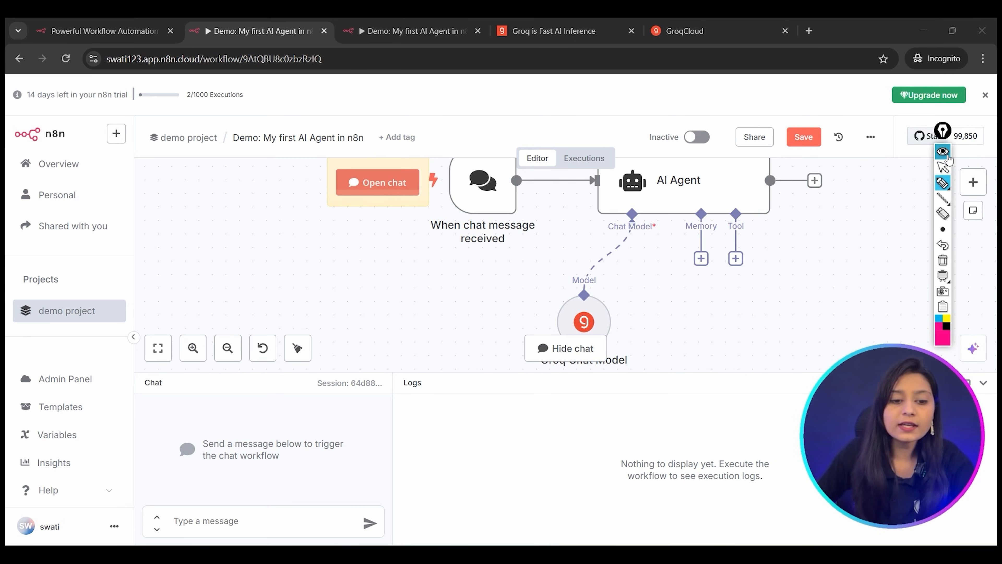
{"action": "mouse_move", "coordinate": [420, 508]}
{"action": "left_mouse_down"}
{"action": "mouse_move", "coordinate": [269, 485]}
{"action": "mouse_move", "coordinate": [258, 544]}
{"action": "mouse_move", "coordinate": [419, 502]}
{"action": "mouse_move", "coordinate": [408, 492]}
{"action": "left_mouse_up"}
{"action": "left_click", "coordinate": [943, 260]}
{"action": "left_click", "coordinate": [943, 151]}
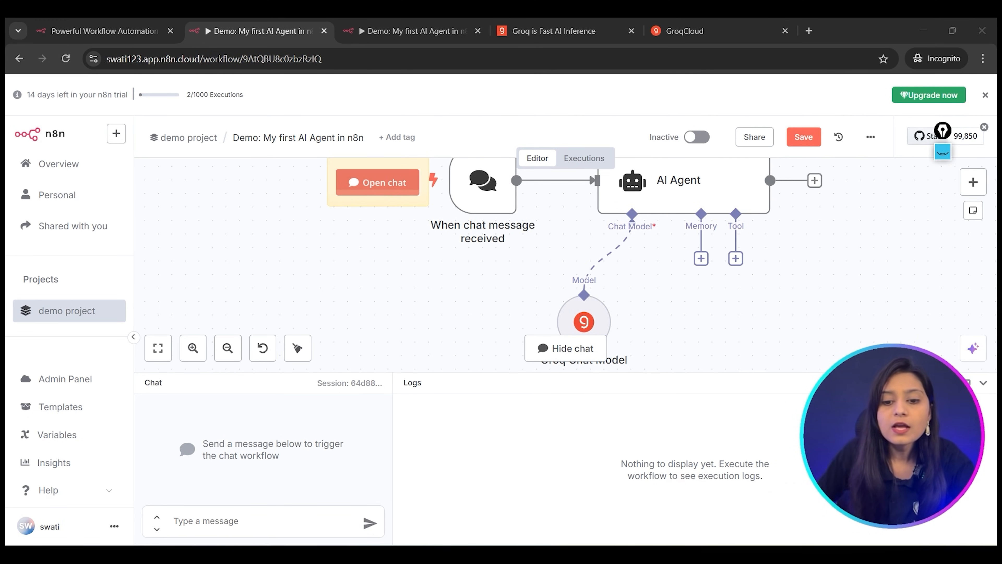
- Send the message "hi" to the AI agent in the workflow chat
{"action": "left_click", "coordinate": [310, 511]}
{"action": "type", "text": "hi"}
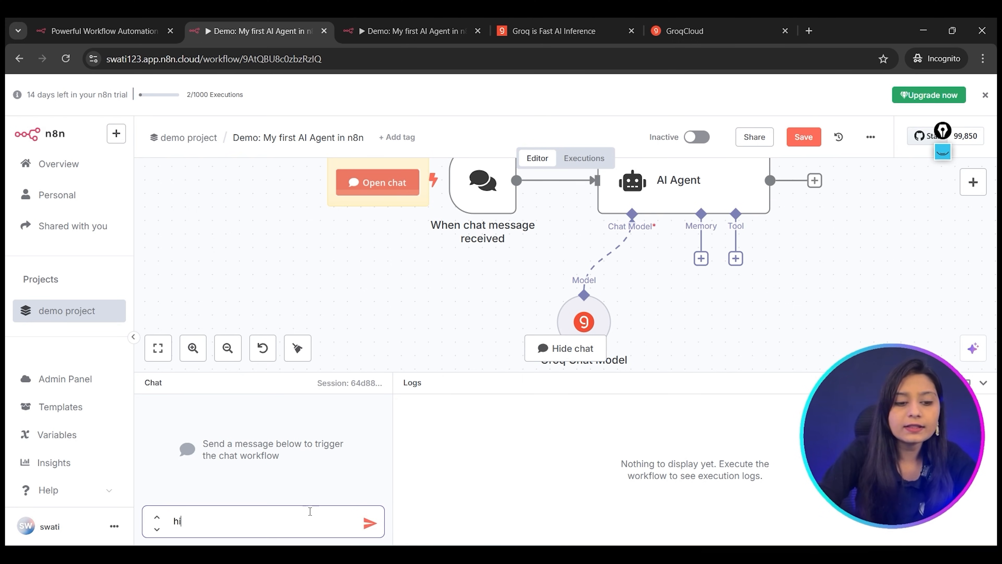
{"action": "left_click", "coordinate": [367, 526]}
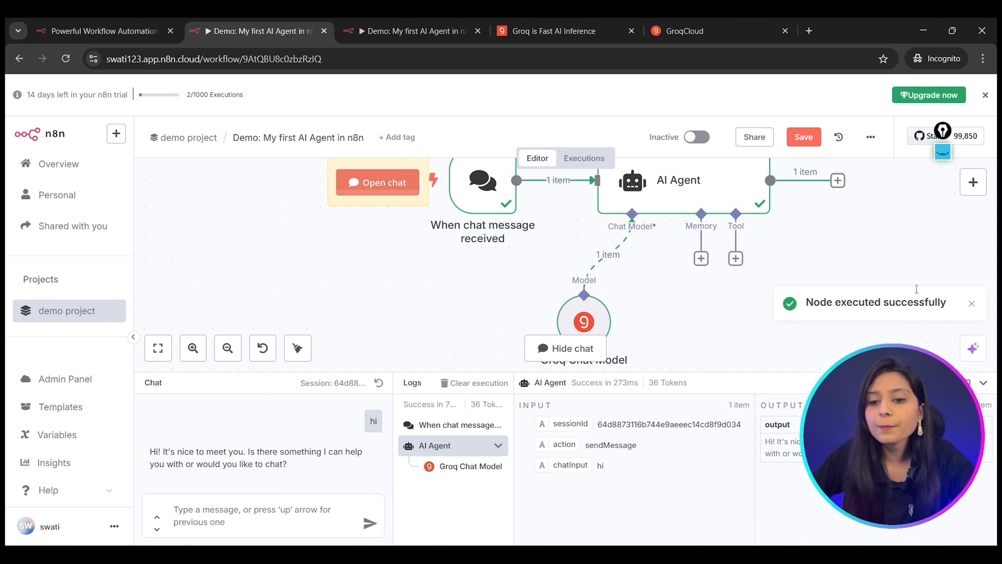
- Underline the AI Agent's output heading and the chat reply with the annotation pen, and erase all marks
{"action": "left_click", "coordinate": [943, 153]}
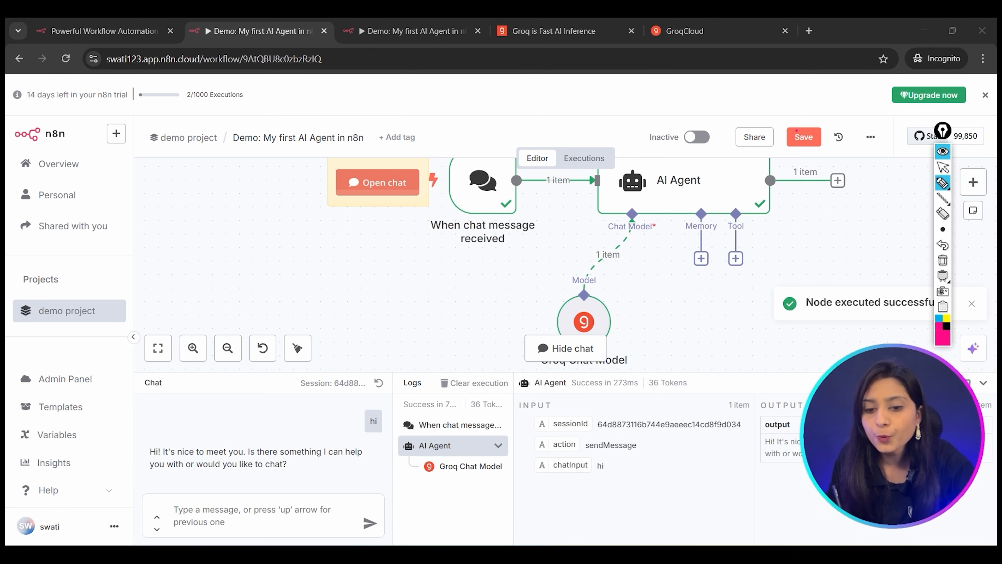
{"action": "mouse_move", "coordinate": [764, 433]}
{"action": "left_mouse_down"}
{"action": "mouse_move", "coordinate": [798, 433]}
{"action": "mouse_move", "coordinate": [765, 437]}
{"action": "left_mouse_up"}
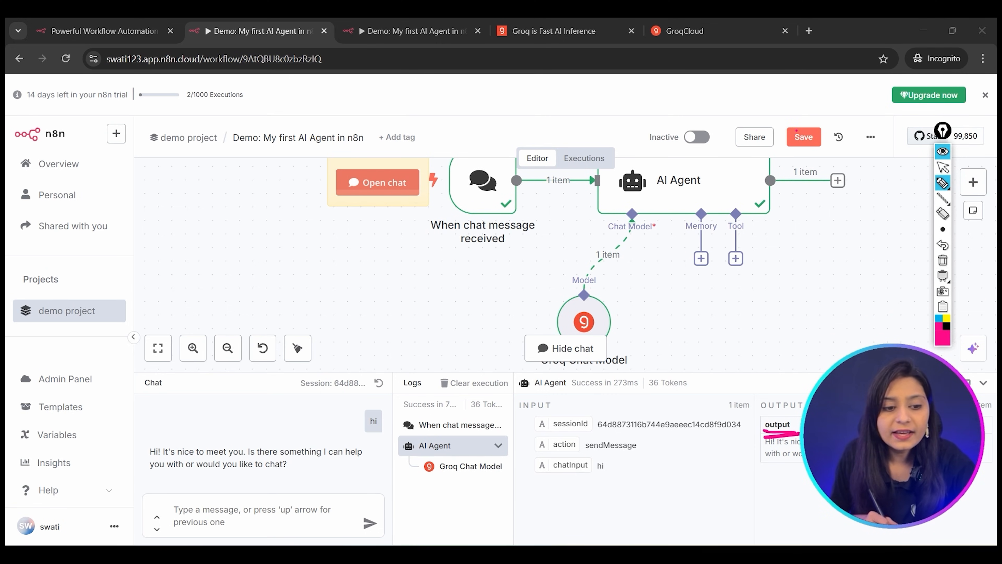
{"action": "left_click_drag", "start_coordinate": [178, 466], "coordinate": [215, 466]}
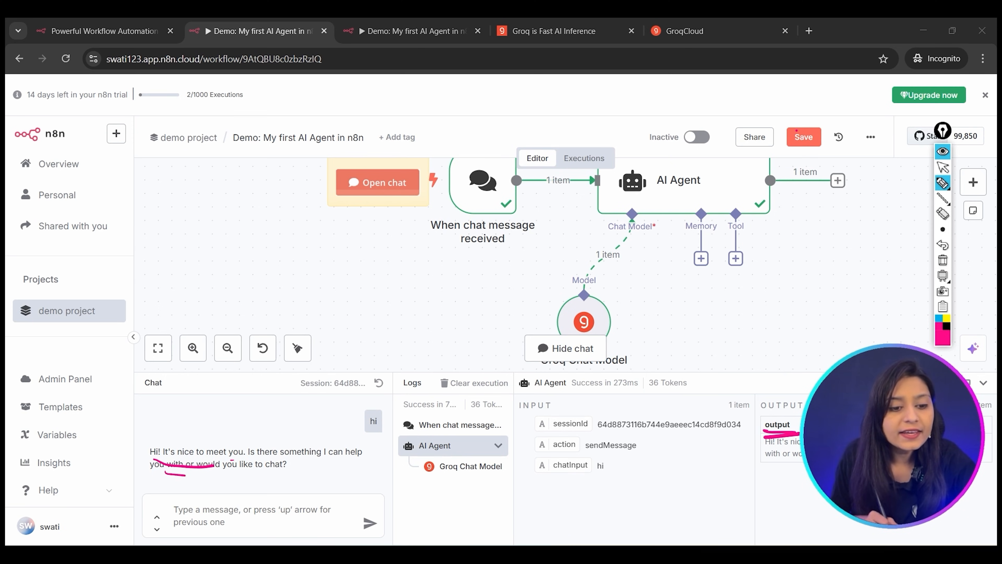
{"action": "left_click_drag", "start_coordinate": [186, 475], "coordinate": [251, 476]}
{"action": "left_click", "coordinate": [943, 261]}
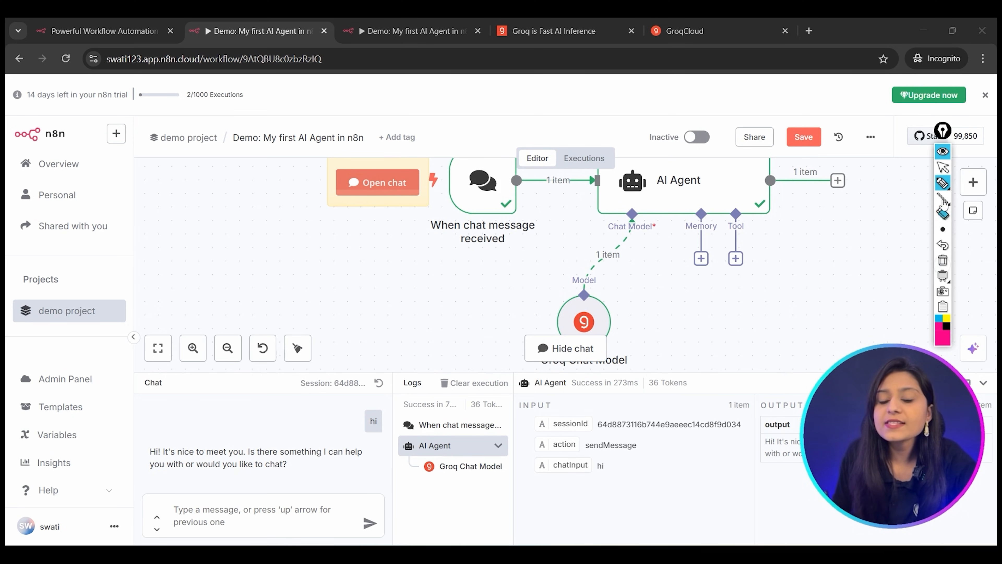
{"action": "left_click", "coordinate": [943, 152]}
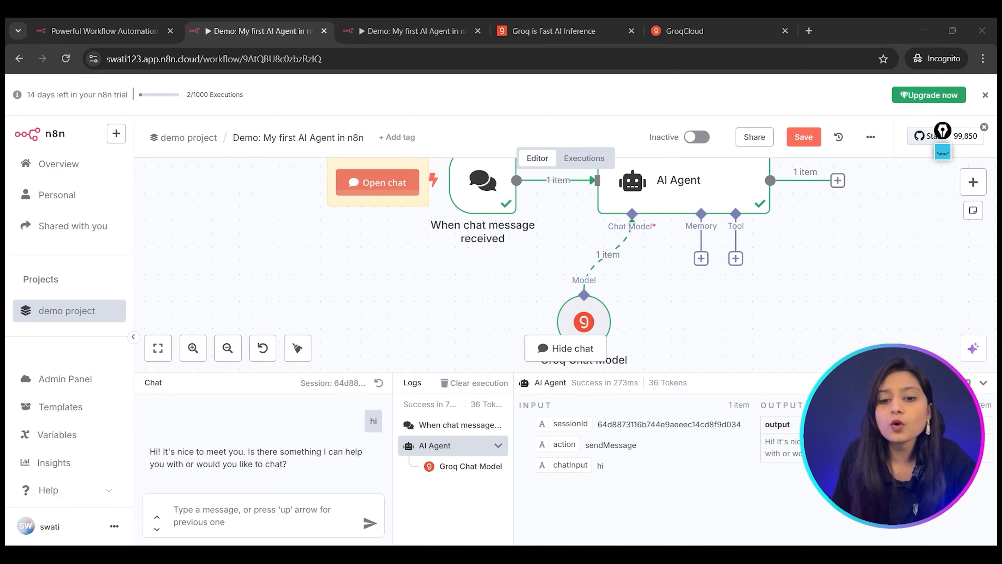
{"action": "left_click", "coordinate": [942, 153]}
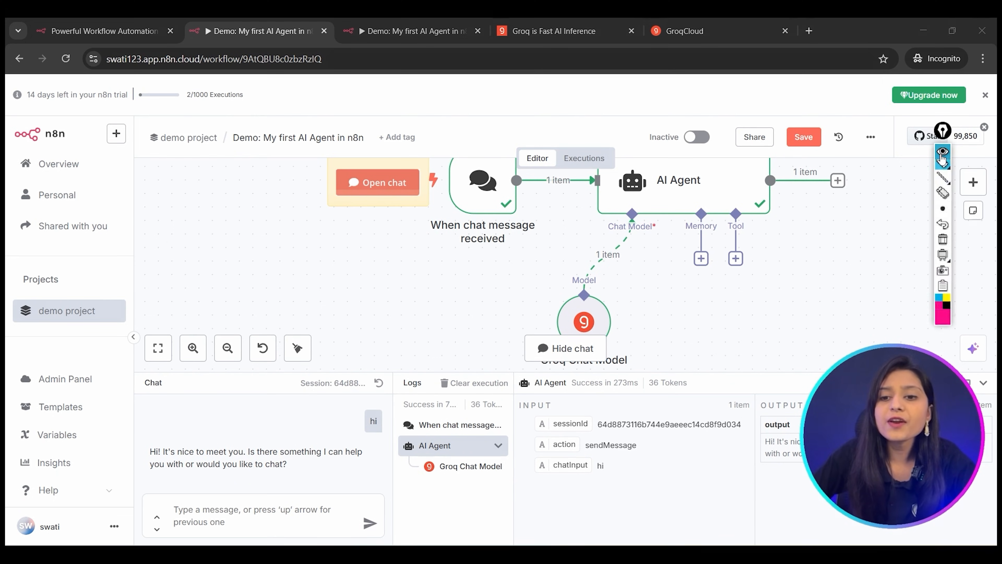
{"action": "left_click", "coordinate": [943, 155]}
- Send the chat message "please tell me more about data science" to the AI agent
{"action": "left_click", "coordinate": [222, 510]}
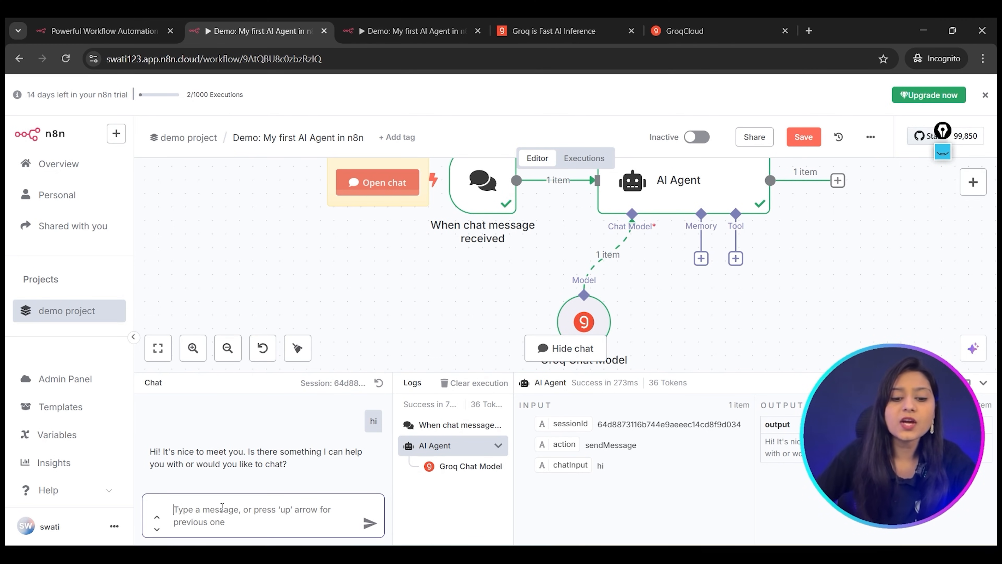
{"action": "type", "text": "please tell me more about data"}
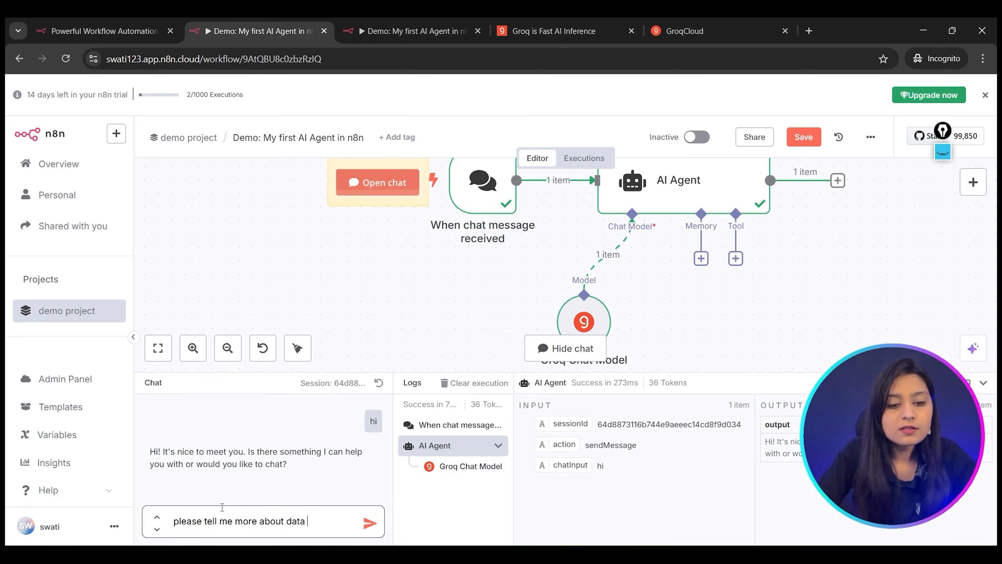
{"action": "type", "text": "science"}
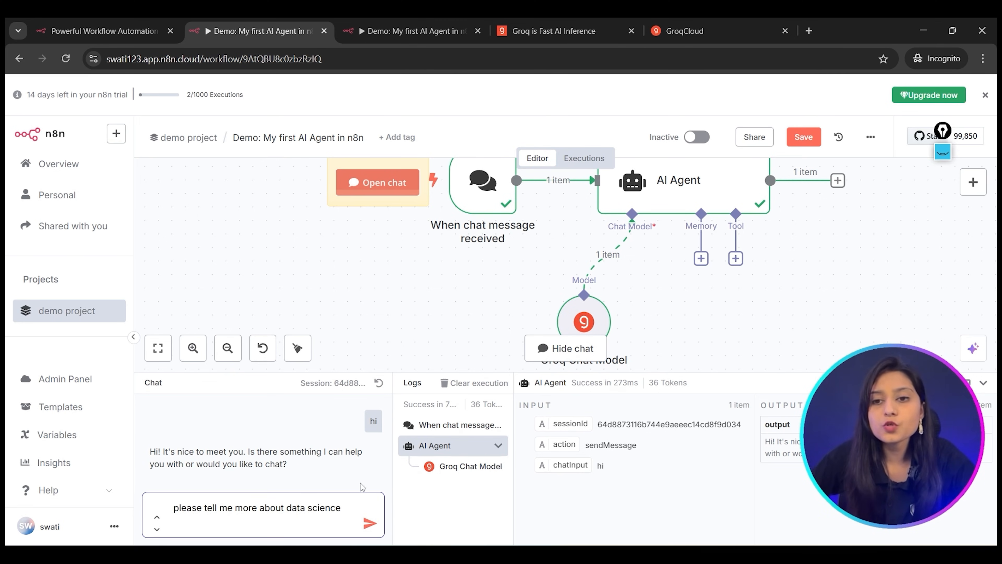
{"action": "left_click", "coordinate": [370, 525]}
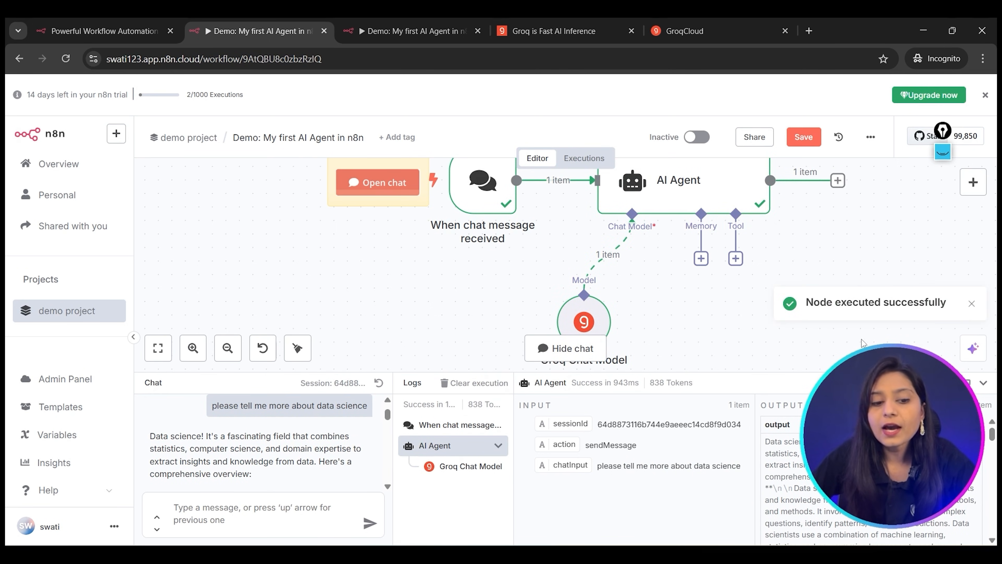
- Look over the start of the data science reply, bracket its opening paragraph with the annotation pen, and clear the mark
{"action": "scroll", "coordinate": [218, 443], "scroll_direction": "down", "scroll_amount": 3}
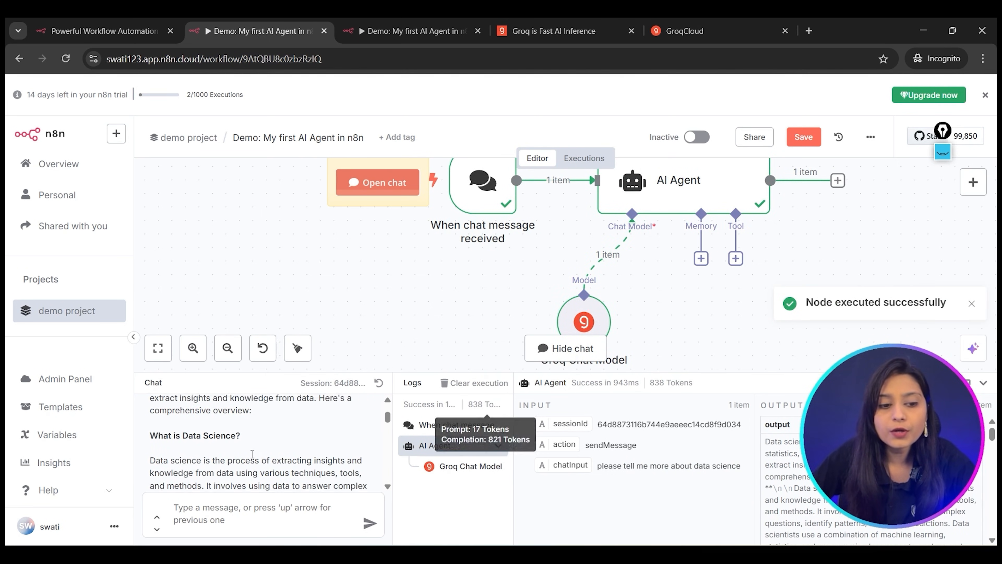
{"action": "scroll", "coordinate": [248, 457], "scroll_direction": "up", "scroll_amount": 5}
{"action": "scroll", "coordinate": [249, 457], "scroll_direction": "down", "scroll_amount": 3}
{"action": "scroll", "coordinate": [248, 458], "scroll_direction": "up", "scroll_amount": 2}
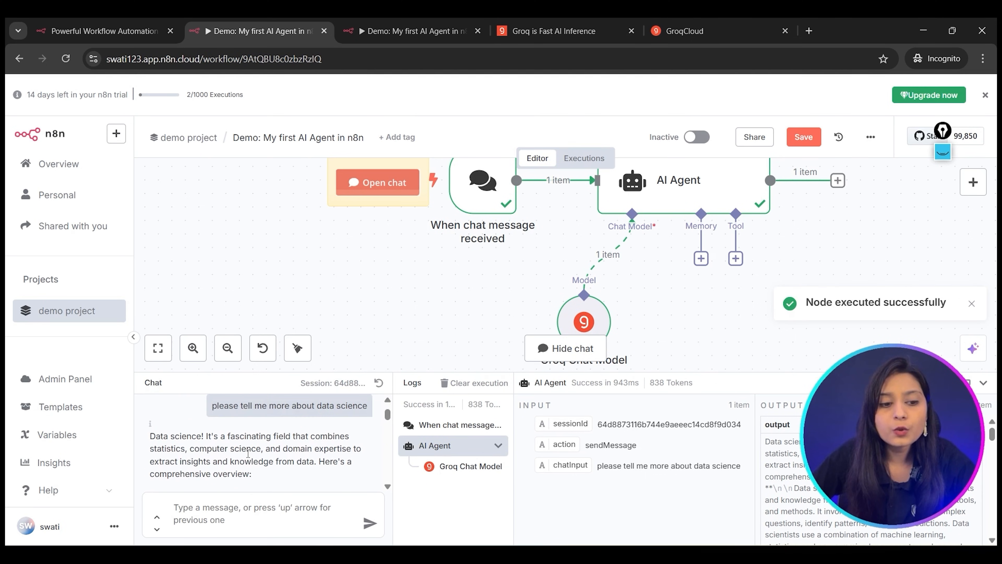
{"action": "left_click", "coordinate": [942, 152]}
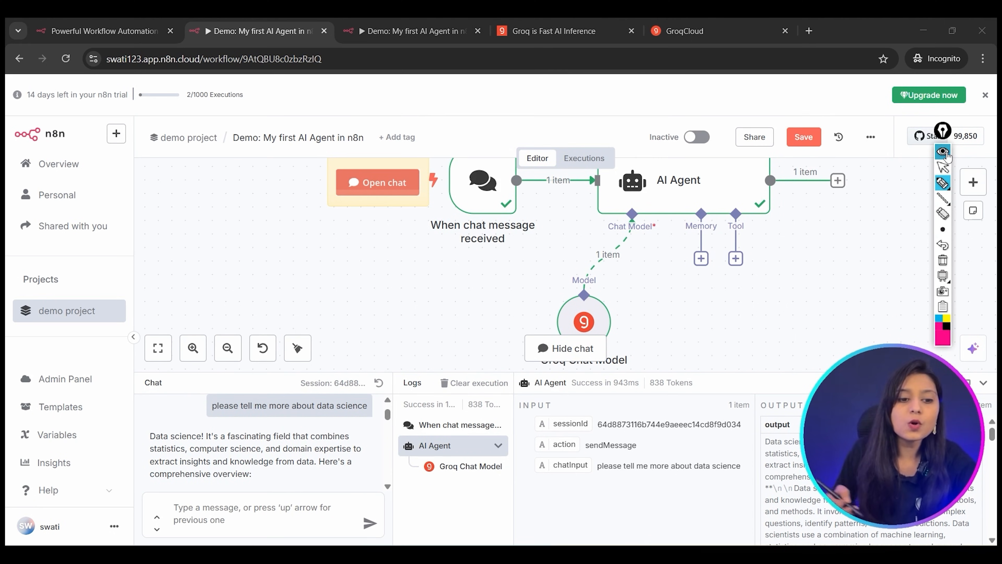
{"action": "left_click_drag", "start_coordinate": [147, 419], "coordinate": [154, 455]}
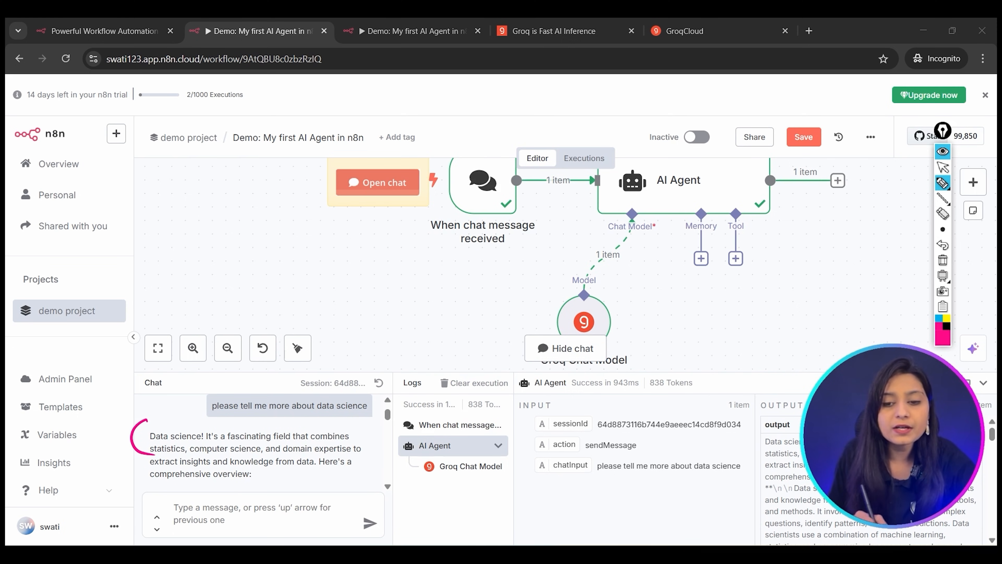
{"action": "left_click", "coordinate": [943, 260]}
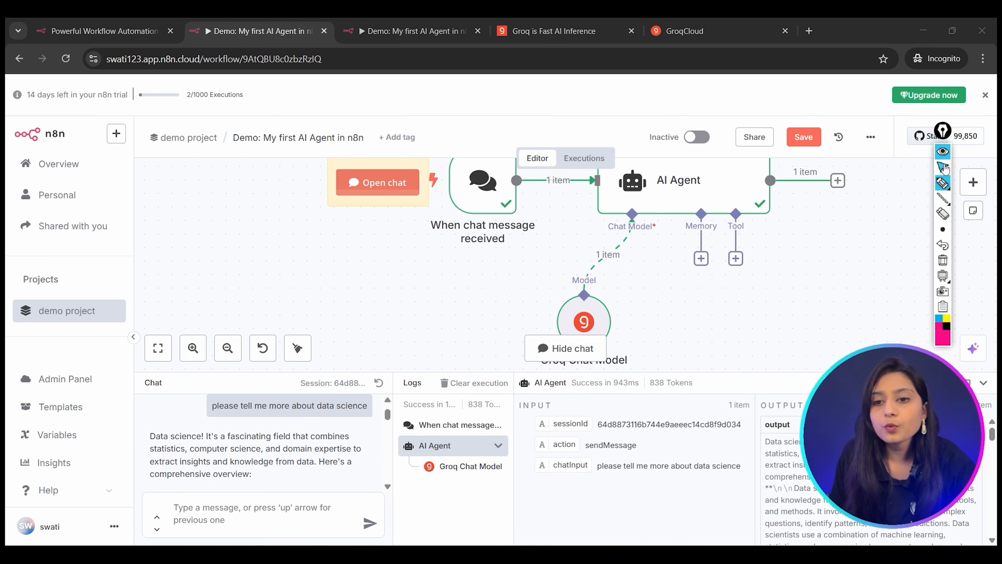
{"action": "left_click", "coordinate": [942, 152]}
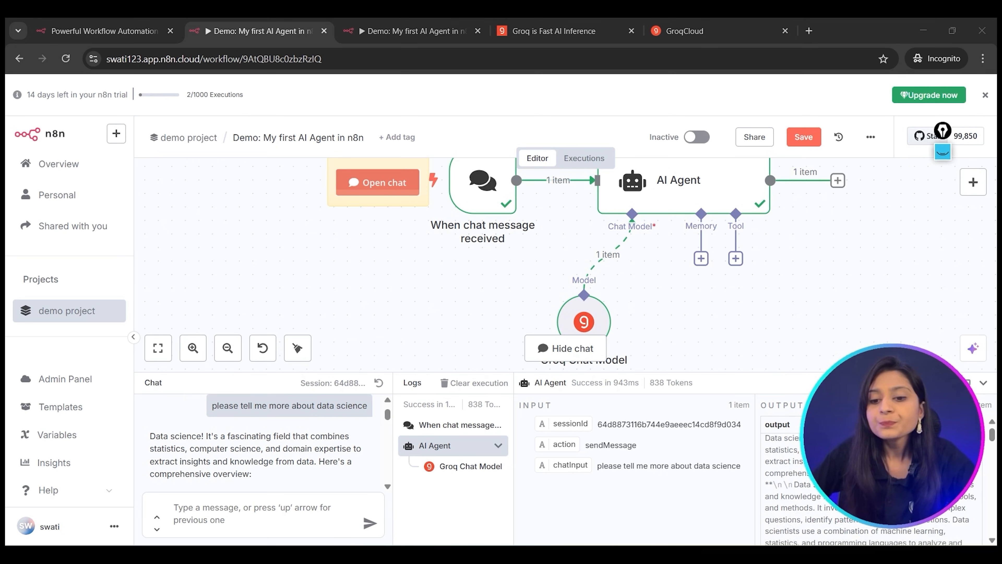
- Read through the AI Agent's full data science answer in its logged output and the chat
{"action": "scroll", "coordinate": [868, 486], "scroll_direction": "down", "scroll_amount": 5}
{"action": "scroll", "coordinate": [260, 449], "scroll_direction": "down", "scroll_amount": 1}
{"action": "scroll", "coordinate": [260, 449], "scroll_direction": "down", "scroll_amount": 10}
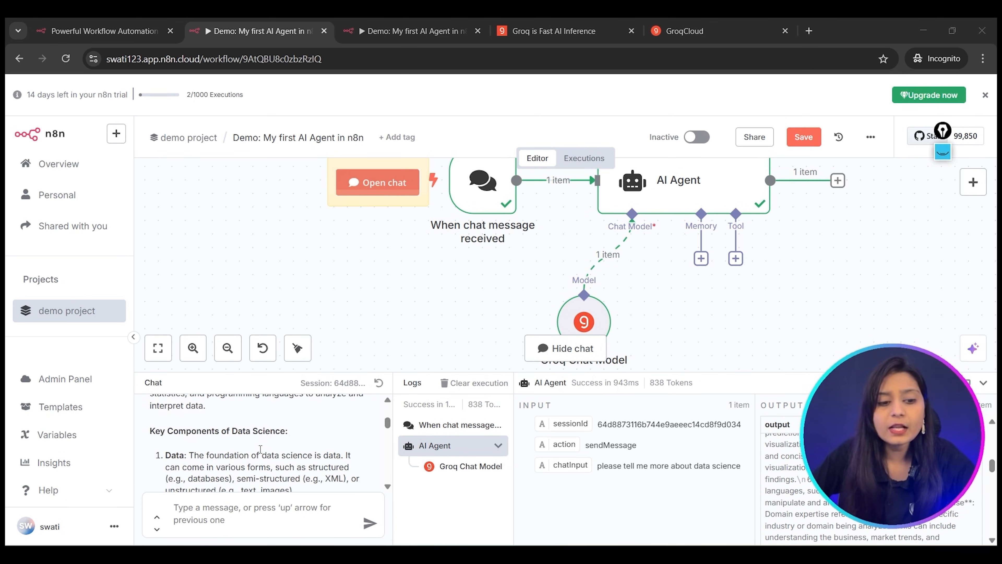
{"action": "scroll", "coordinate": [261, 451], "scroll_direction": "down", "scroll_amount": 10}
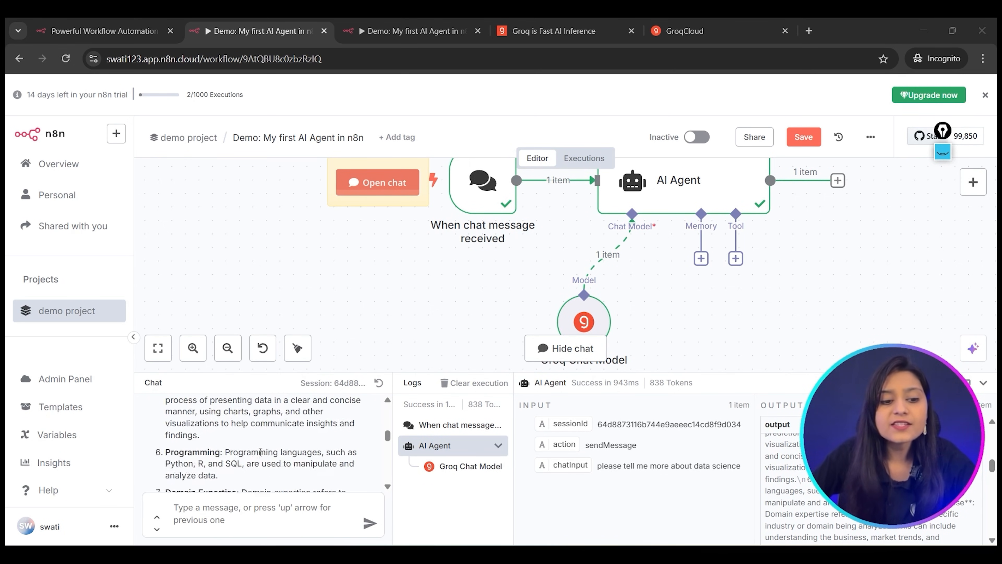
{"action": "scroll", "coordinate": [261, 460], "scroll_direction": "down", "scroll_amount": 8}
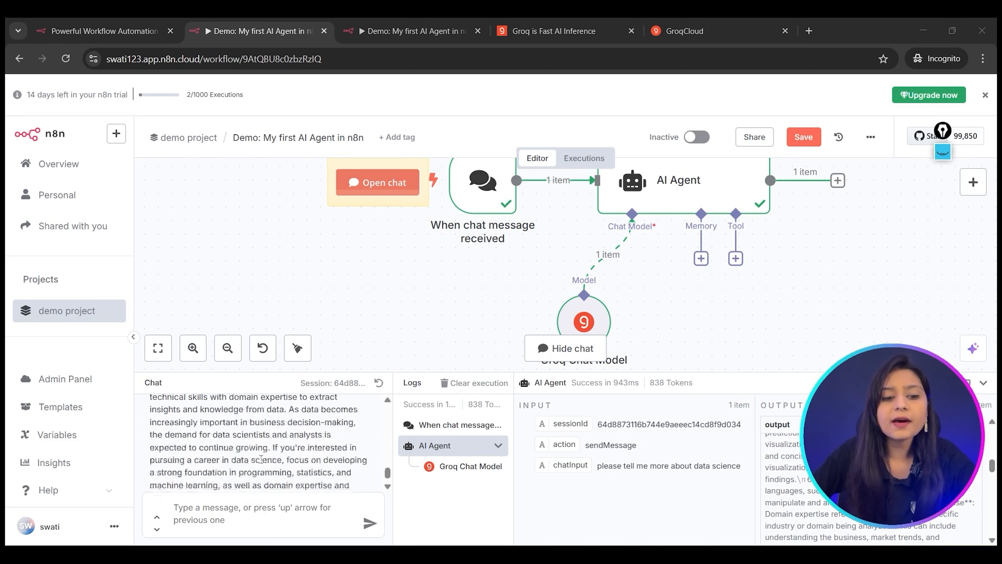
{"action": "left_click", "coordinate": [216, 522]}
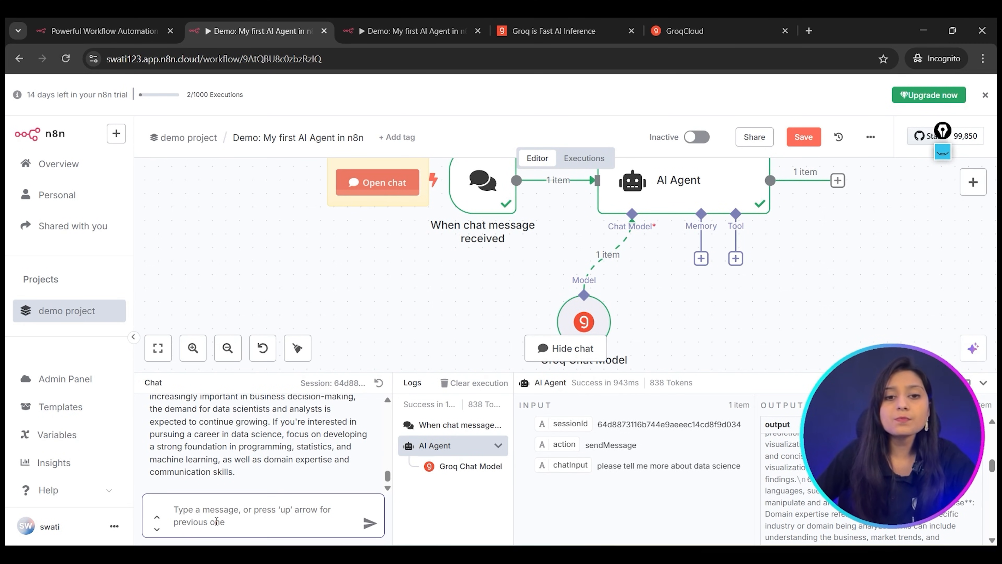
{"action": "type", "text": "p"}
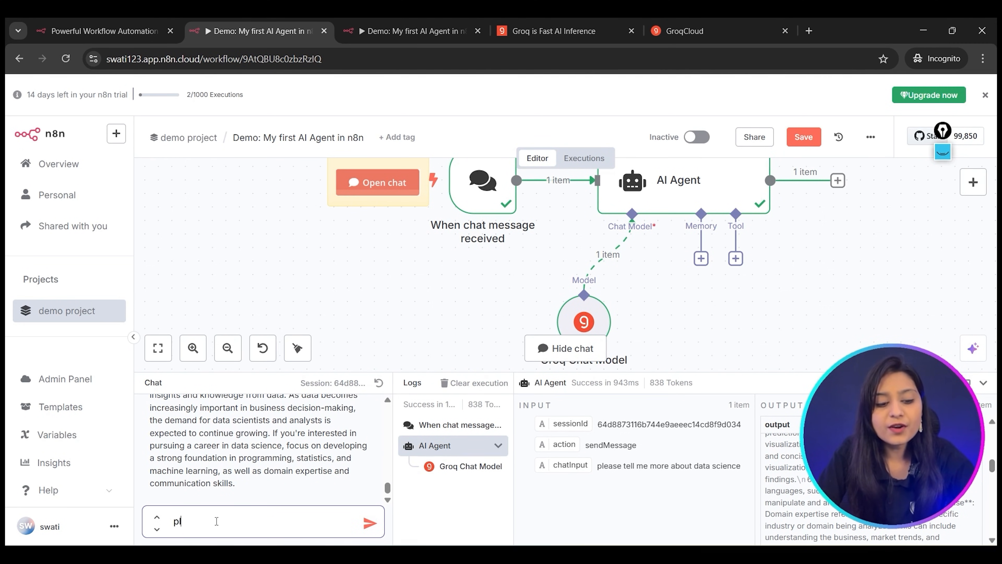
{"action": "type", "text": "l"}
{"action": "key", "text": "BackSpace"}
{"action": "key", "text": "BackSpace"}
{"action": "type", "text": "cri"}
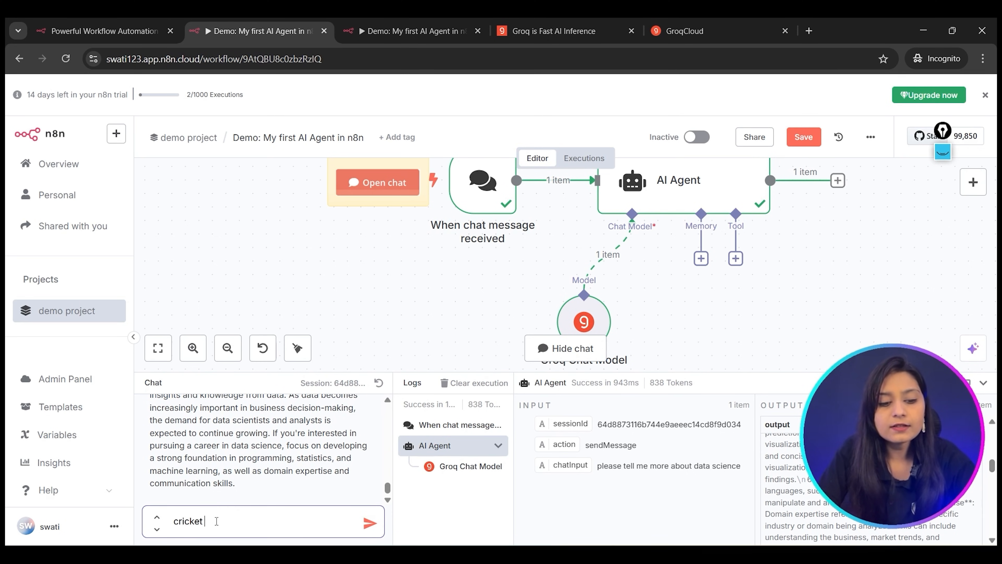
{"action": "type", "text": "cket"}
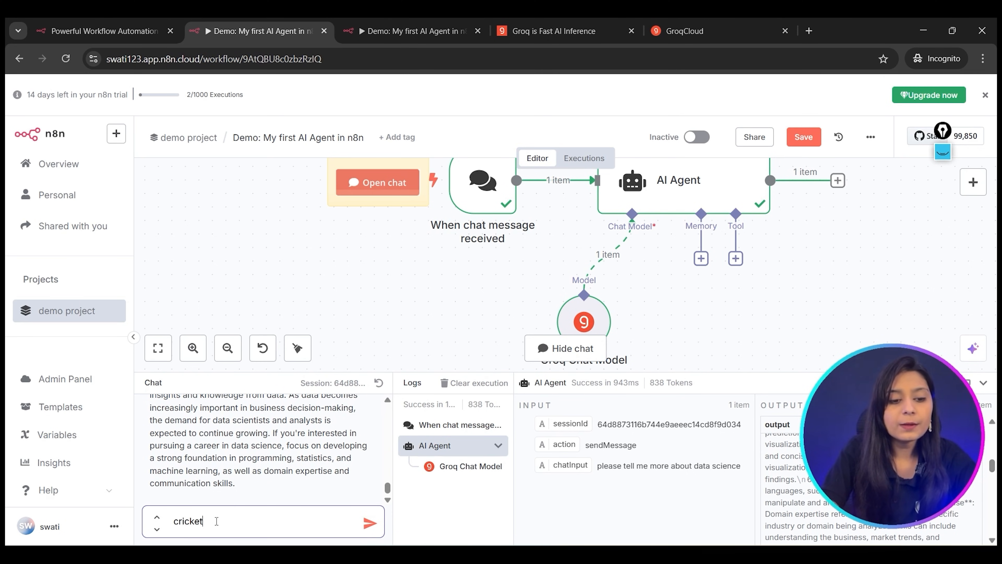
{"action": "key", "text": "BackSpace"}
{"action": "key", "text": "BackSpace"}
{"action": "key", "text": "BackSpace"}
{"action": "key", "text": "BackSpace"}
{"action": "key", "text": "BackSpace"}
{"action": "key", "text": "BackSpace"}
{"action": "key", "text": "BackSpace"}
- Send the chat message "tell me more about cricket" to the AI agent
{"action": "type", "text": "tell me more about"}
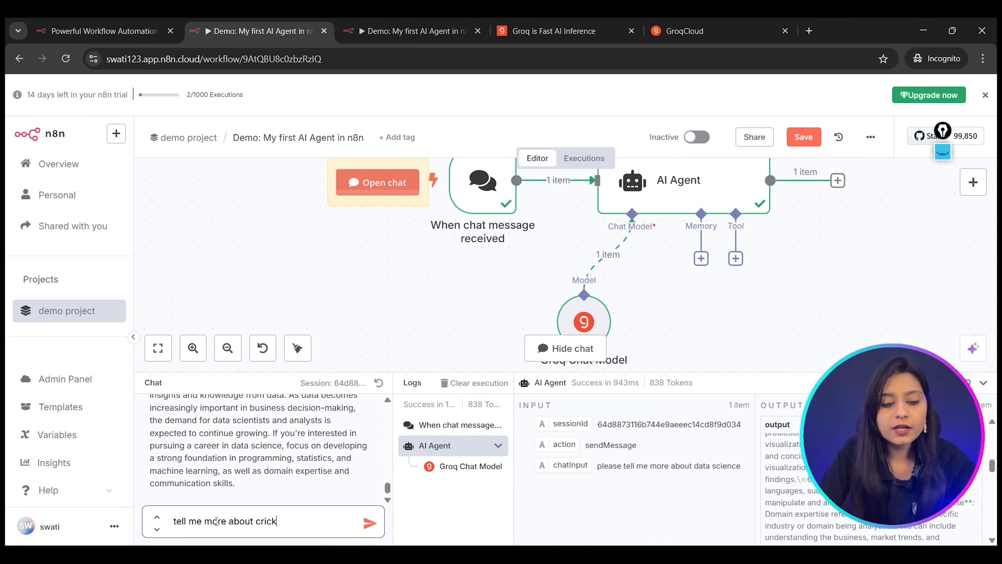
{"action": "key", "text": "Return"}
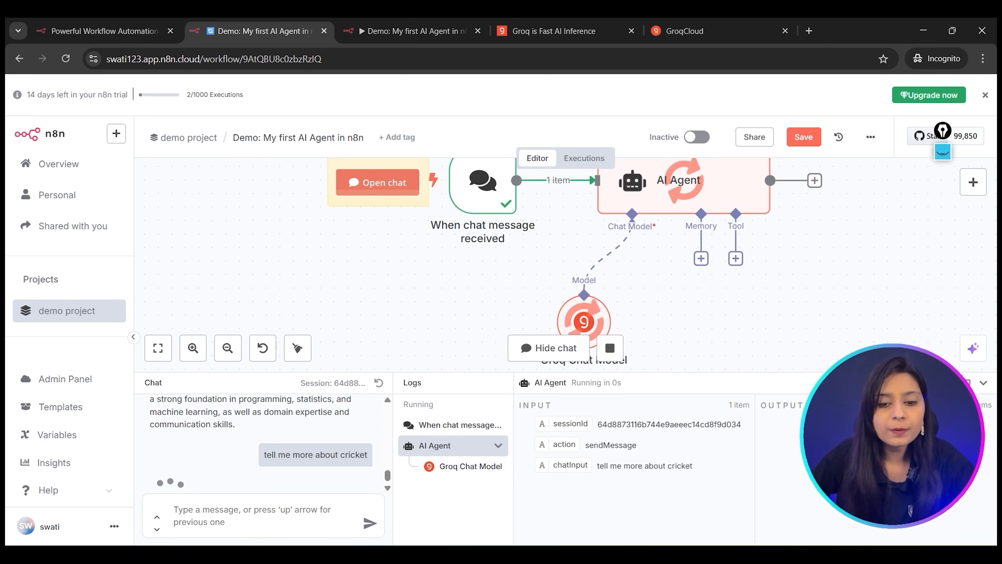
- Read through the agent's cricket reply in the chat, from the basic rules to the popularity section
{"action": "scroll", "coordinate": [825, 539], "scroll_direction": "down", "scroll_amount": 3}
{"action": "scroll", "coordinate": [222, 450], "scroll_direction": "down", "scroll_amount": 5}
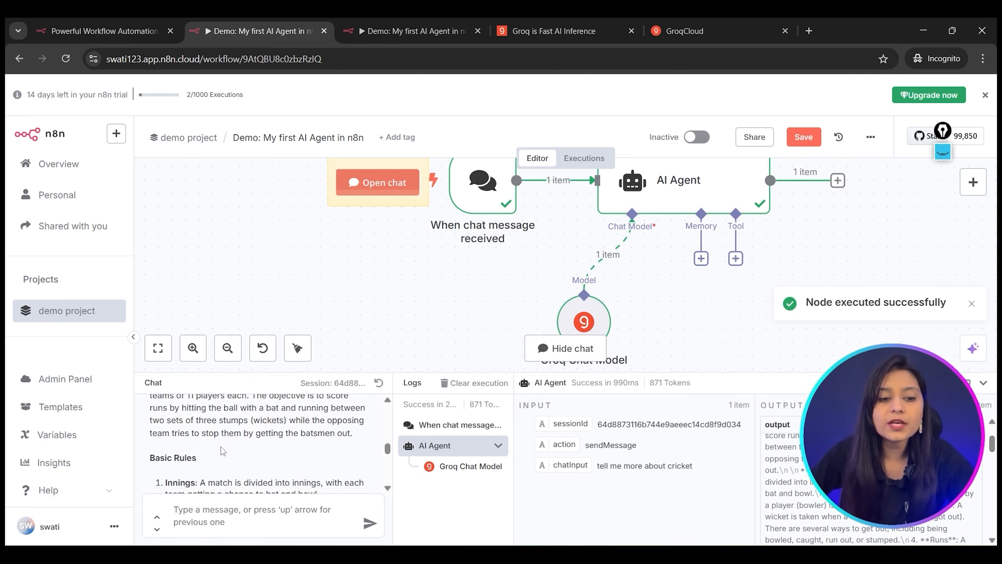
{"action": "scroll", "coordinate": [237, 450], "scroll_direction": "down", "scroll_amount": 5}
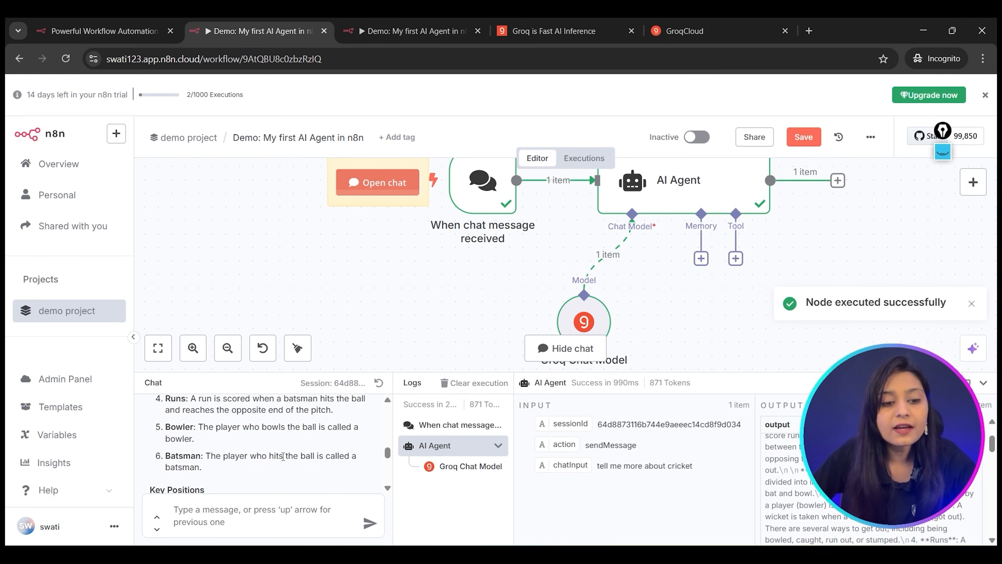
{"action": "scroll", "coordinate": [284, 456], "scroll_direction": "down", "scroll_amount": 10}
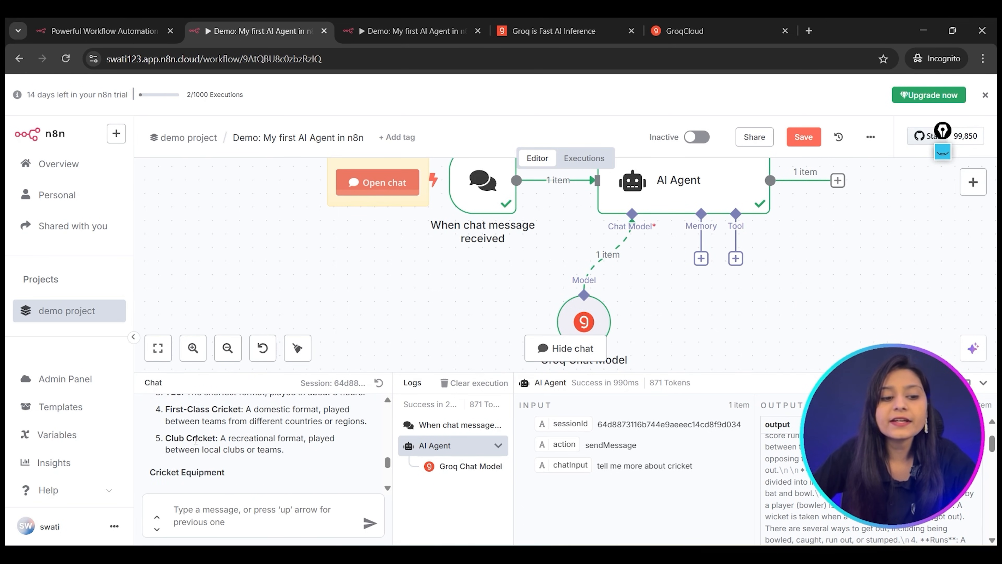
{"action": "scroll", "coordinate": [221, 442], "scroll_direction": "down", "scroll_amount": 10}
{"action": "scroll", "coordinate": [859, 213], "scroll_direction": "up", "scroll_amount": 3}
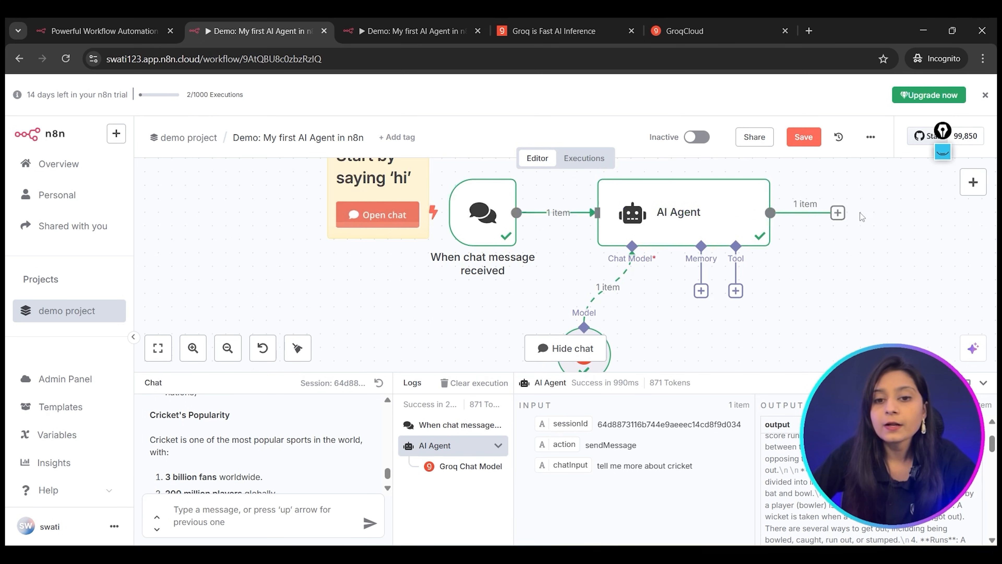
{"action": "scroll", "coordinate": [859, 213], "scroll_direction": "down", "scroll_amount": 3}
- Underline the label of the chat trigger node twice with the annotation pen, clear the marks, and collapse the pen tools
{"action": "left_click", "coordinate": [944, 154]}
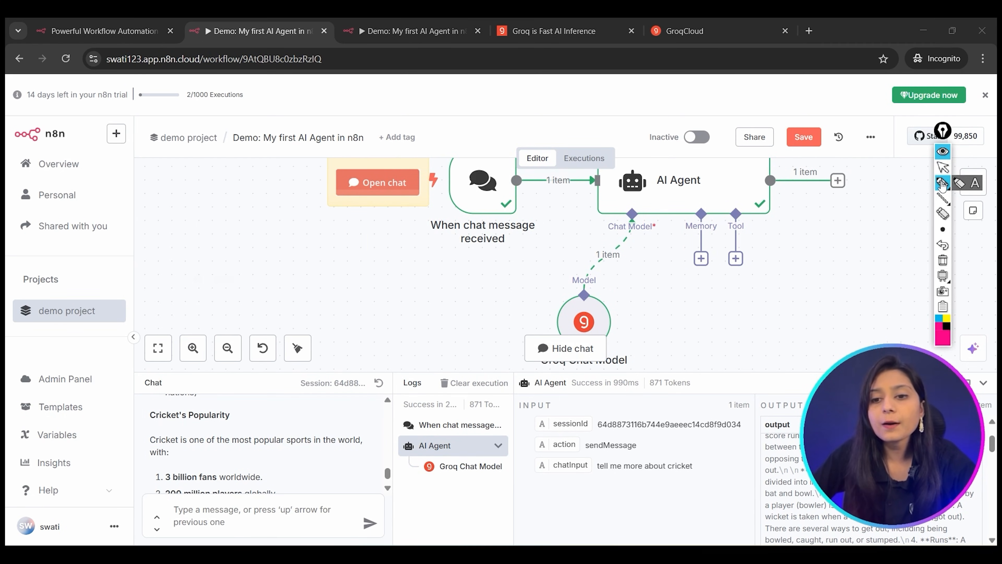
{"action": "left_click", "coordinate": [943, 183]}
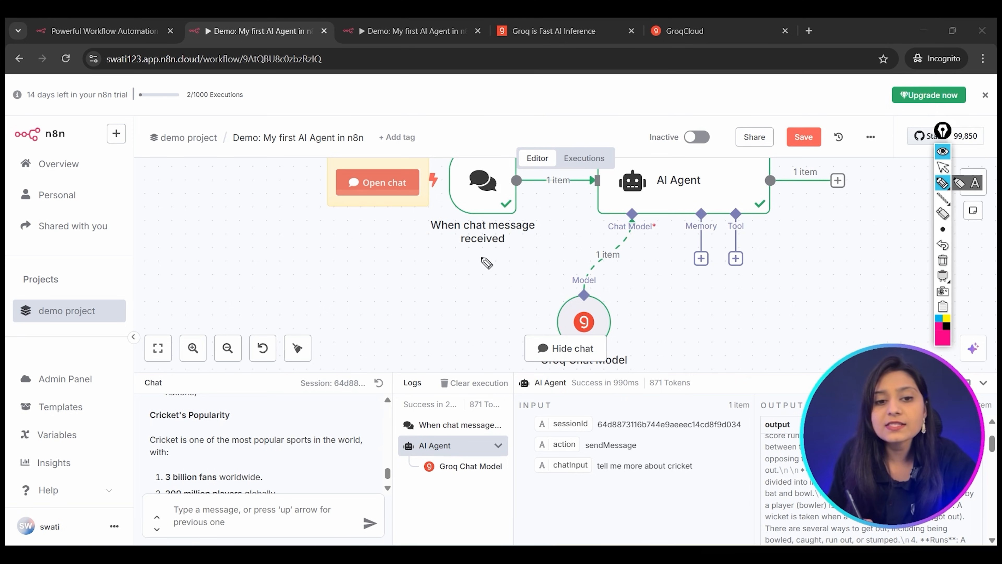
{"action": "left_click_drag", "start_coordinate": [436, 250], "coordinate": [527, 246]}
{"action": "left_click_drag", "start_coordinate": [442, 260], "coordinate": [549, 251]}
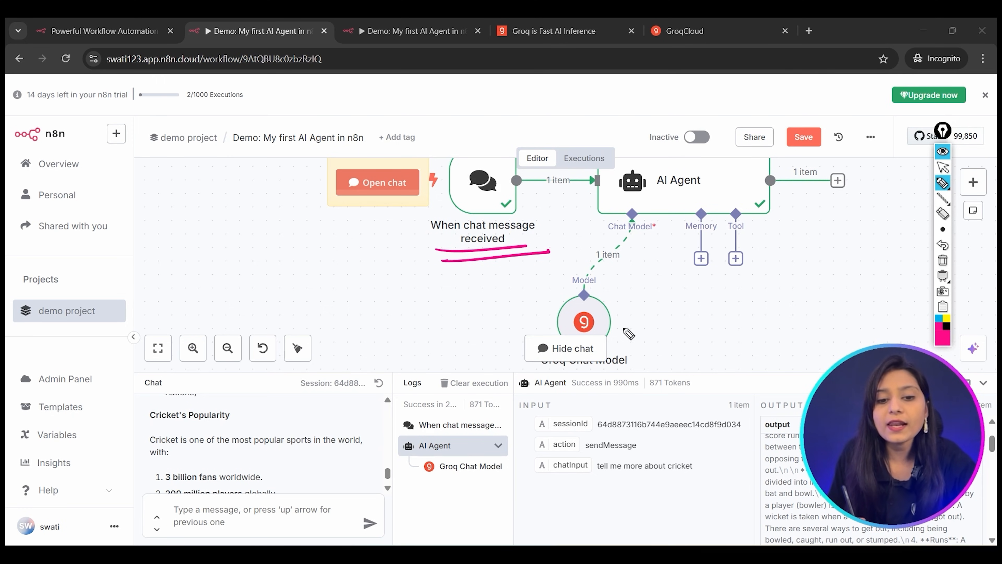
{"action": "left_click", "coordinate": [943, 260]}
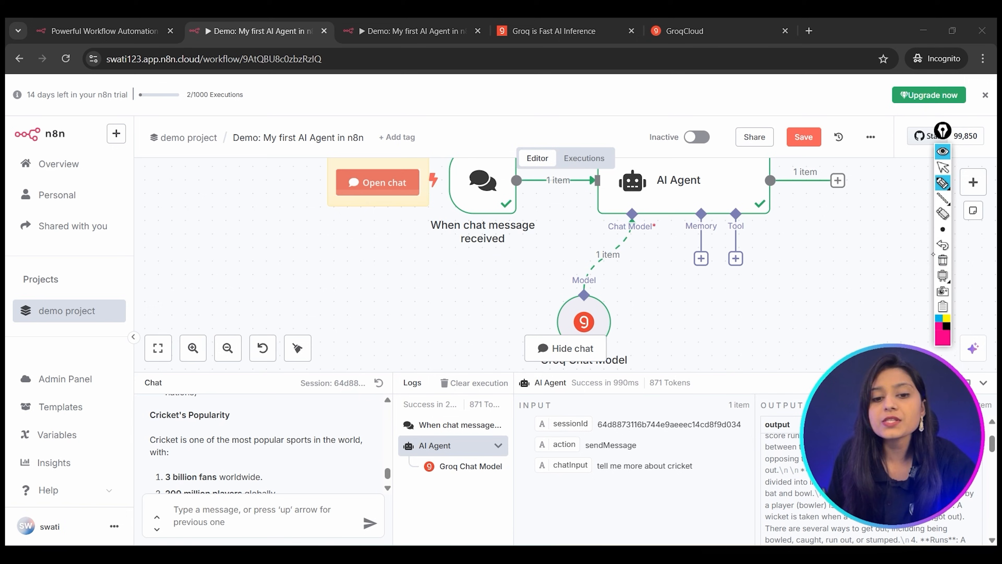
{"action": "left_click", "coordinate": [943, 153]}
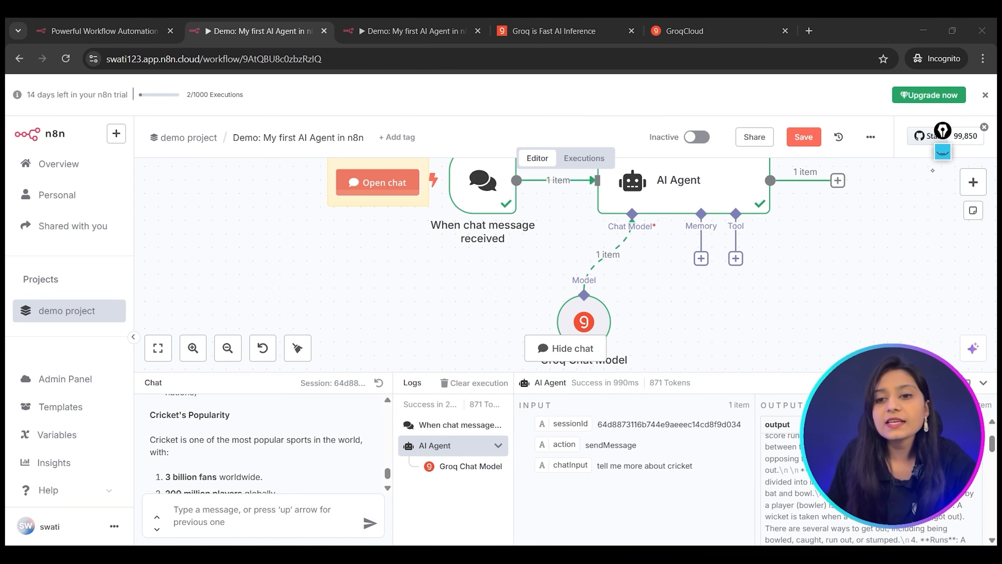
{"action": "scroll", "coordinate": [472, 262], "scroll_direction": "up", "scroll_amount": 2}
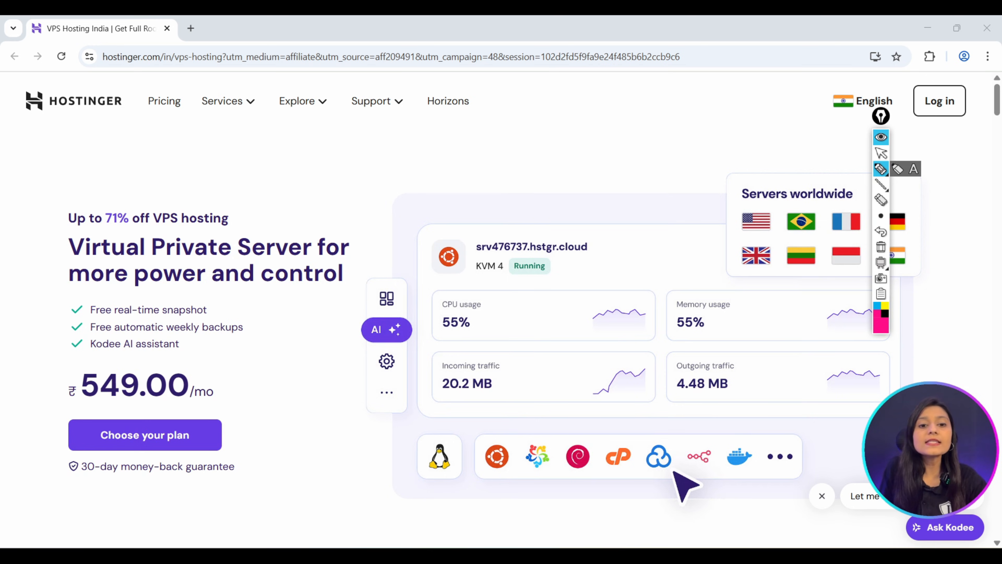
- On the Hostinger VPS page, underline the Hostinger logo and hand-write an underlined note above the server dashboard picture
{"action": "left_click_drag", "start_coordinate": [60, 122], "coordinate": [72, 138]}
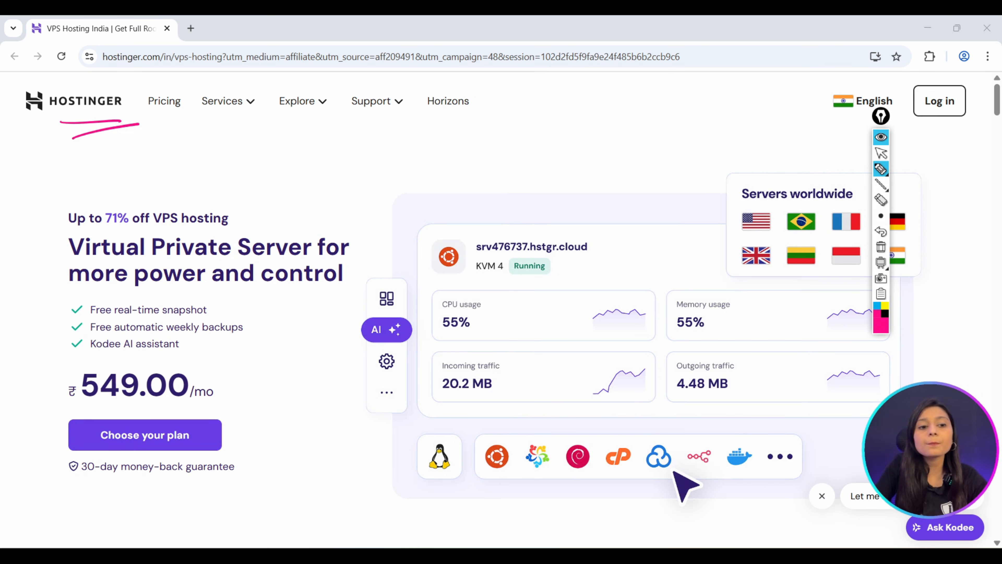
{"action": "left_click_drag", "start_coordinate": [562, 143], "coordinate": [580, 139]}
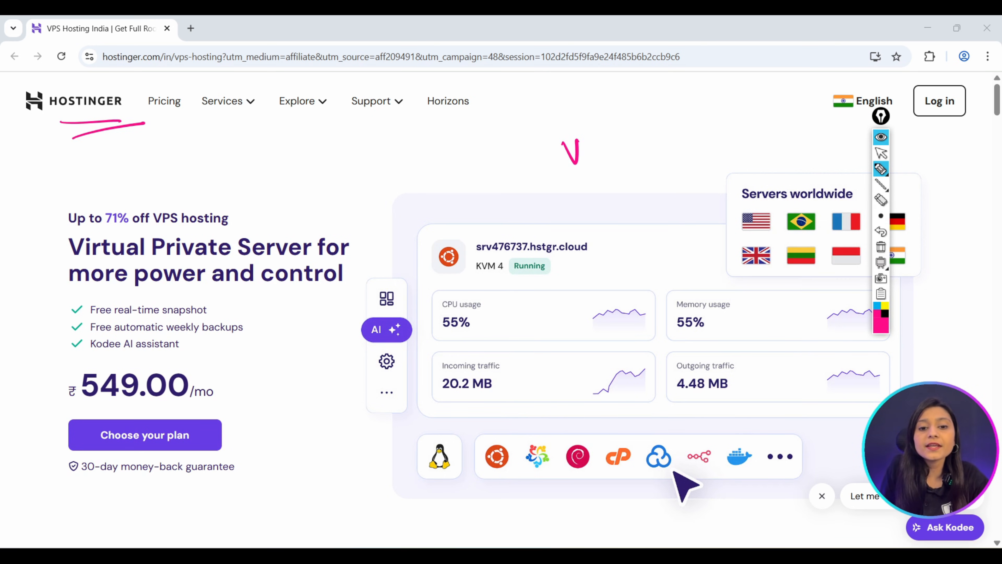
{"action": "mouse_move", "coordinate": [598, 174]}
{"action": "left_mouse_down"}
{"action": "mouse_move", "coordinate": [595, 155]}
{"action": "mouse_move", "coordinate": [599, 163]}
{"action": "left_mouse_up"}
{"action": "left_click_drag", "start_coordinate": [548, 183], "coordinate": [624, 172]}
{"action": "left_click_drag", "start_coordinate": [550, 192], "coordinate": [643, 171]}
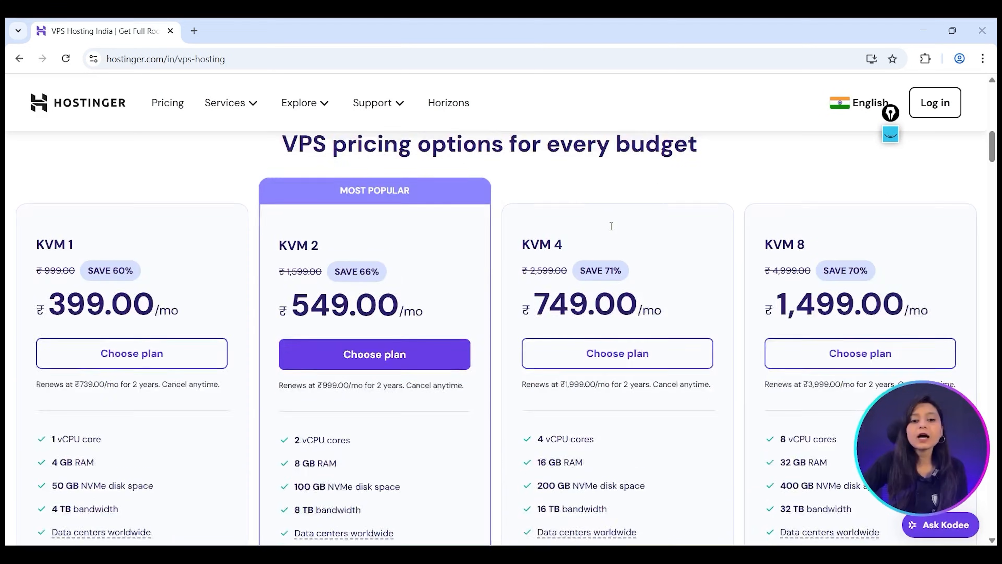
- Compare the prices and specifications of the KVM 1, KVM 2, KVM 4 and KVM 8 VPS plans
{"action": "scroll", "coordinate": [609, 229], "scroll_direction": "down", "scroll_amount": 1}
{"action": "scroll", "coordinate": [610, 231], "scroll_direction": "up", "scroll_amount": 2}
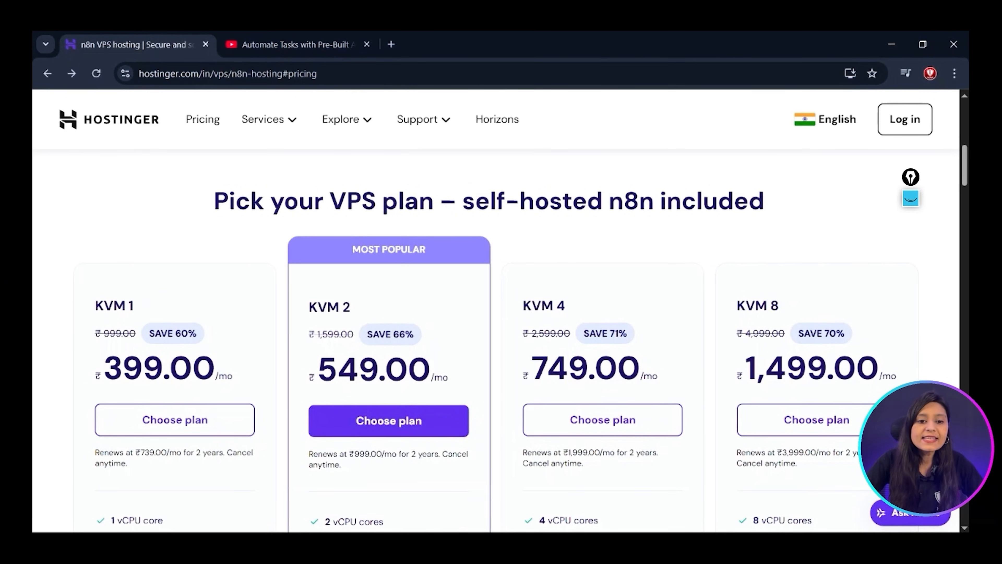
{"action": "scroll", "coordinate": [281, 336], "scroll_direction": "down", "scroll_amount": 3}
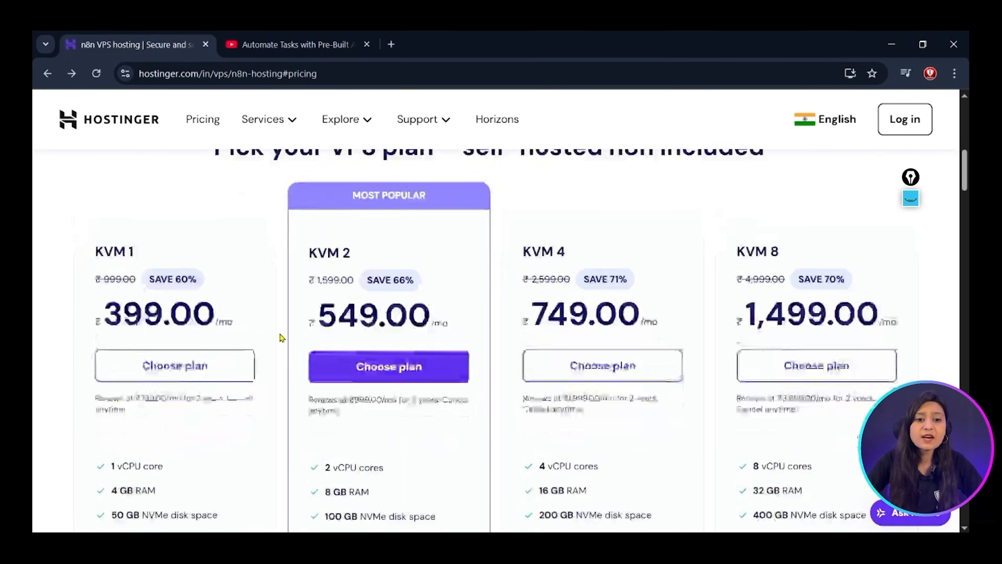
{"action": "scroll", "coordinate": [281, 336], "scroll_direction": "up", "scroll_amount": 1}
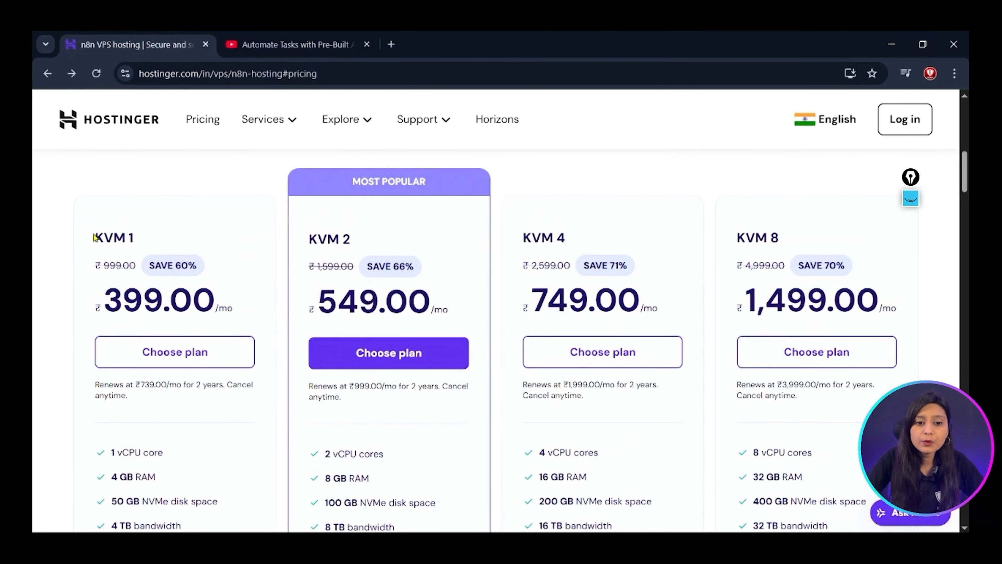
{"action": "left_click_drag", "start_coordinate": [95, 236], "coordinate": [470, 432]}
{"action": "left_click", "coordinate": [465, 432]}
{"action": "scroll", "coordinate": [410, 432], "scroll_direction": "down", "scroll_amount": 1}
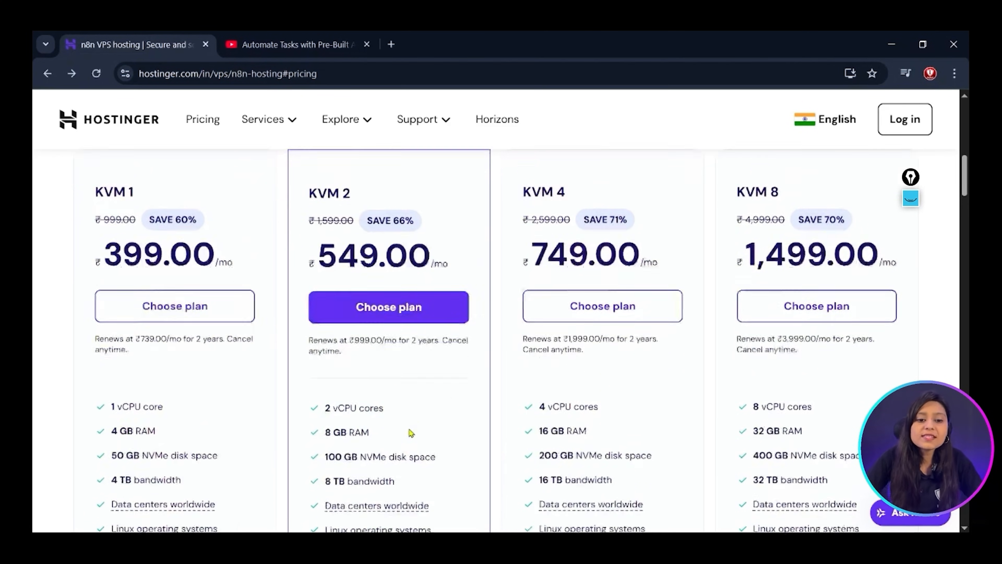
{"action": "scroll", "coordinate": [410, 433], "scroll_direction": "down", "scroll_amount": 2}
{"action": "scroll", "coordinate": [410, 432], "scroll_direction": "up", "scroll_amount": 1}
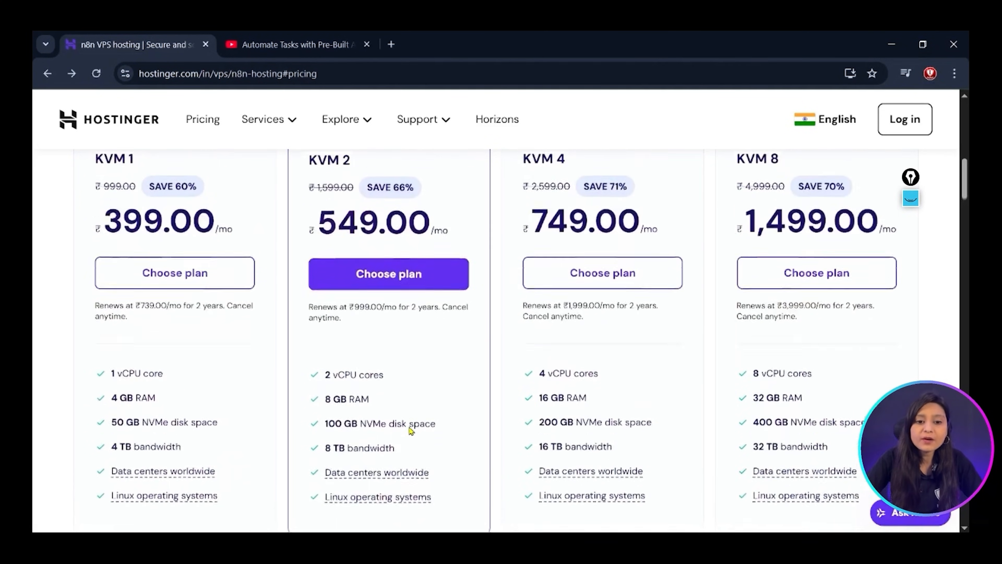
{"action": "scroll", "coordinate": [362, 282], "scroll_direction": "down", "scroll_amount": 1}
{"action": "scroll", "coordinate": [363, 277], "scroll_direction": "up", "scroll_amount": 1}
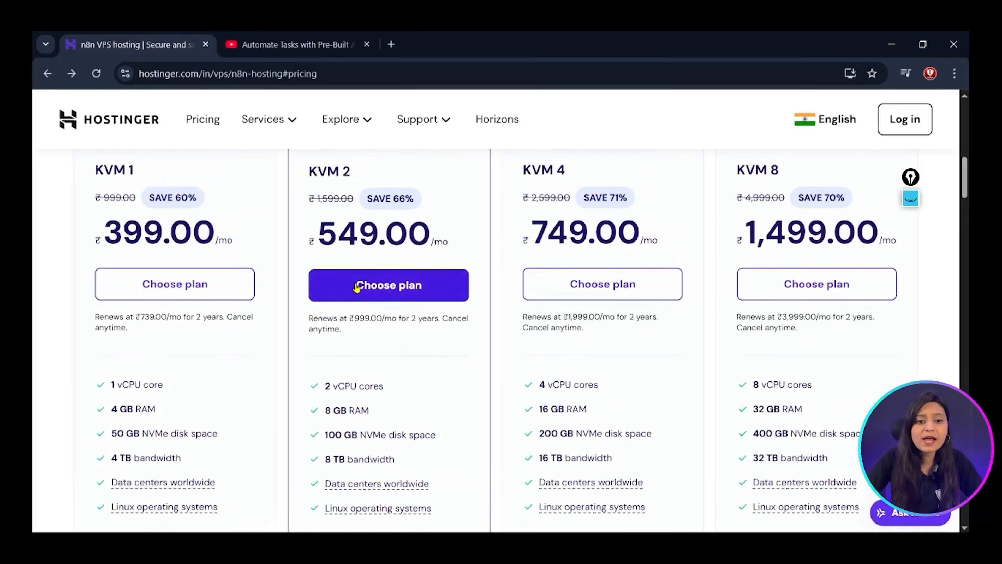
- Choose the KVM 2 plan, closing the spare YouTube tab, and set the plan's period to 12 months in the cart
{"action": "left_click", "coordinate": [363, 282]}
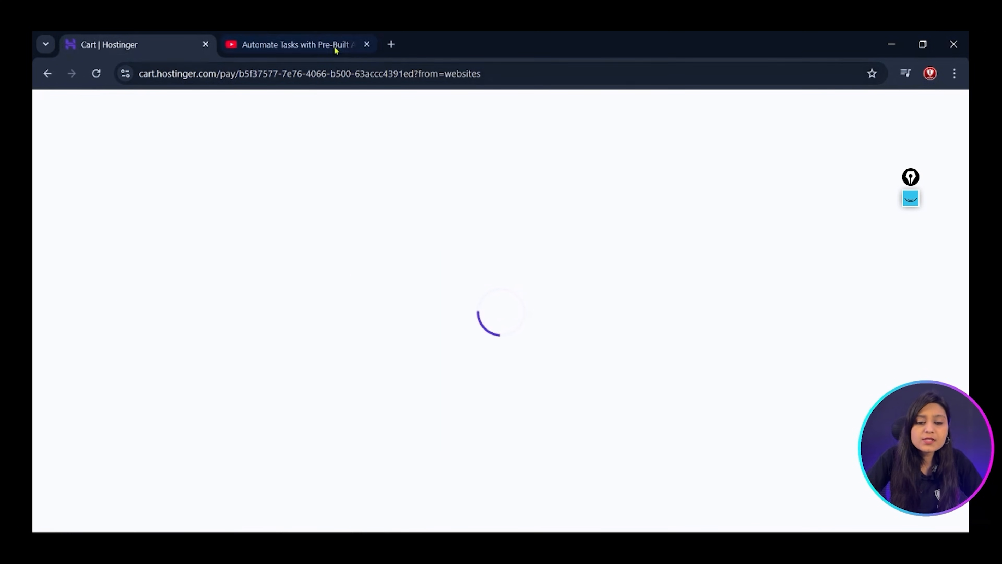
{"action": "left_click", "coordinate": [366, 44]}
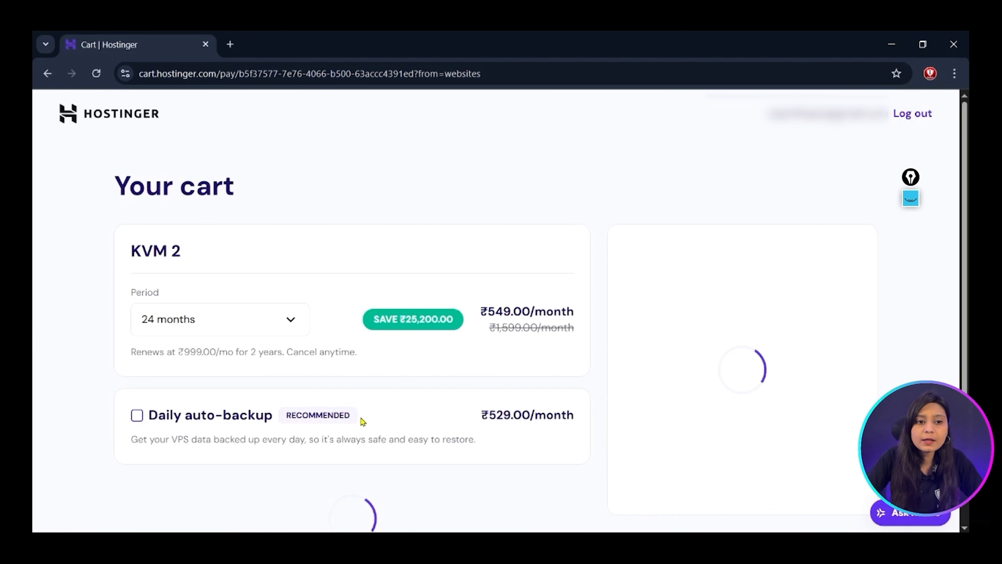
{"action": "scroll", "coordinate": [363, 422], "scroll_direction": "down", "scroll_amount": 1}
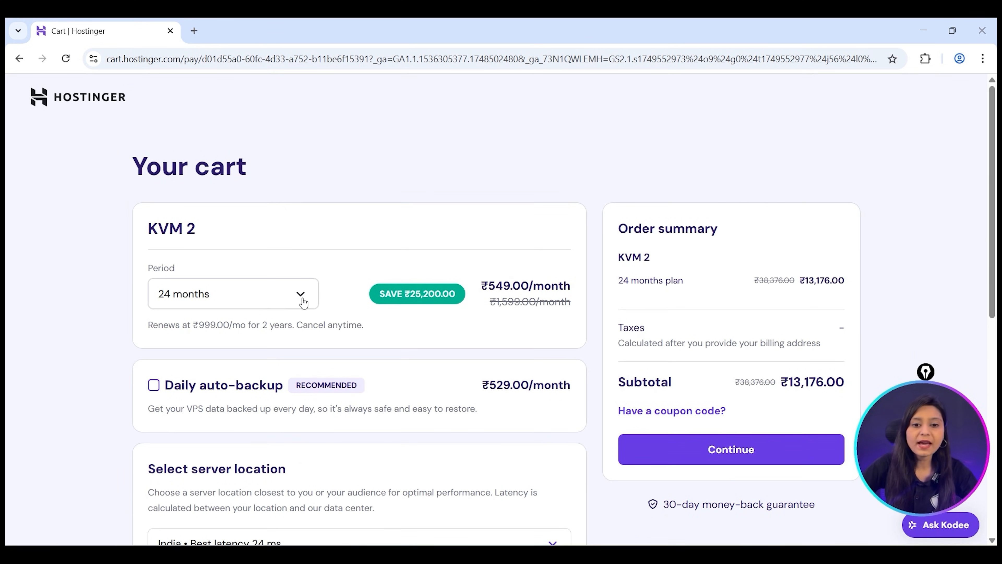
{"action": "left_click", "coordinate": [303, 304]}
{"action": "left_click", "coordinate": [207, 359]}
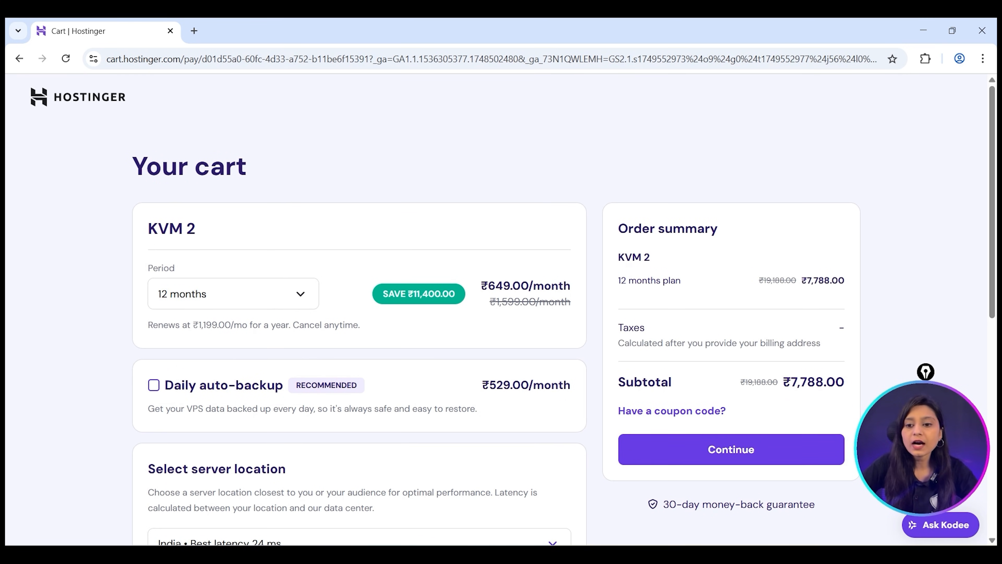
- Underline the cart heading and circle the coupon code link with the annotation pen
{"action": "left_click_drag", "start_coordinate": [134, 199], "coordinate": [247, 196]}
{"action": "mouse_move", "coordinate": [763, 395]}
{"action": "left_mouse_down"}
{"action": "mouse_move", "coordinate": [608, 389]}
{"action": "mouse_move", "coordinate": [762, 411]}
{"action": "mouse_move", "coordinate": [768, 394]}
{"action": "left_mouse_up"}
{"action": "key", "text": "Escape"}
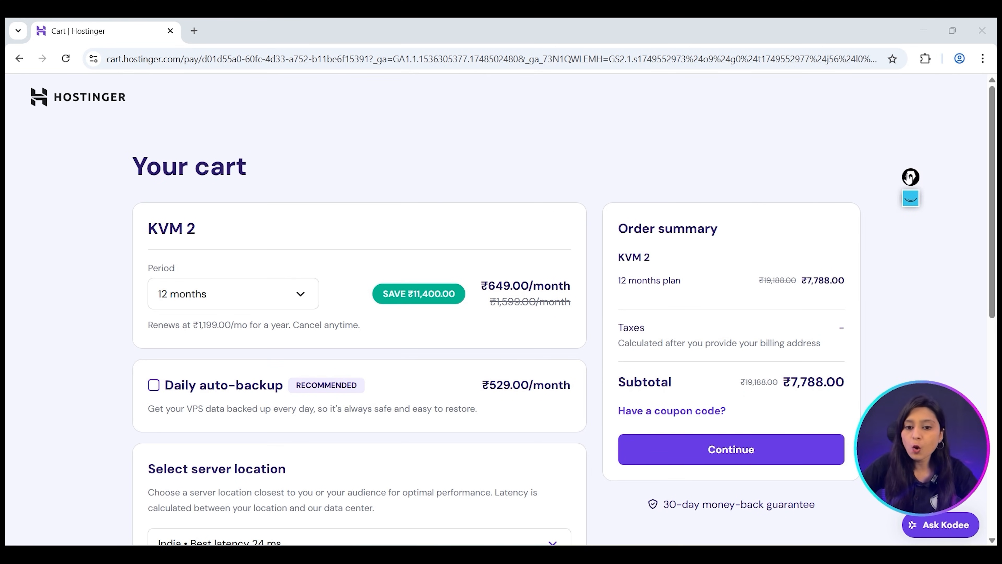
- Apply the coupon code THEISCALE to the order
{"action": "left_click", "coordinate": [666, 412]}
{"action": "left_click", "coordinate": [661, 463]}
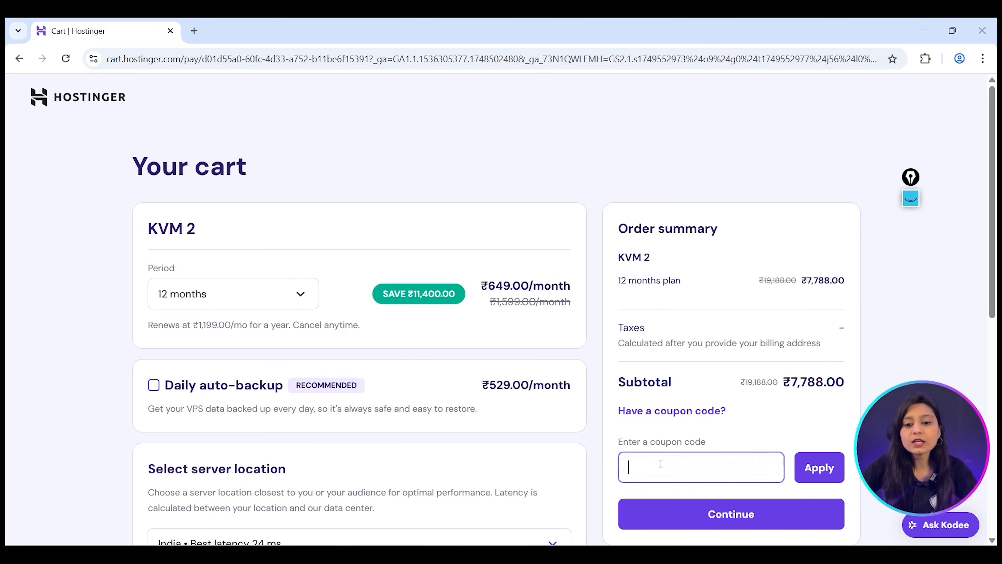
{"action": "type", "text": "THEIS"}
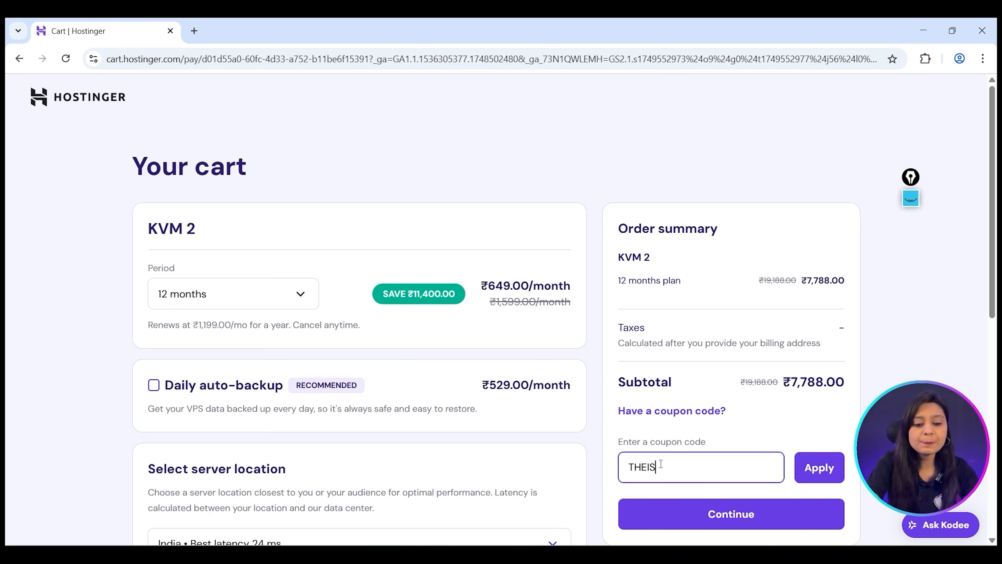
{"action": "type", "text": "CALE"}
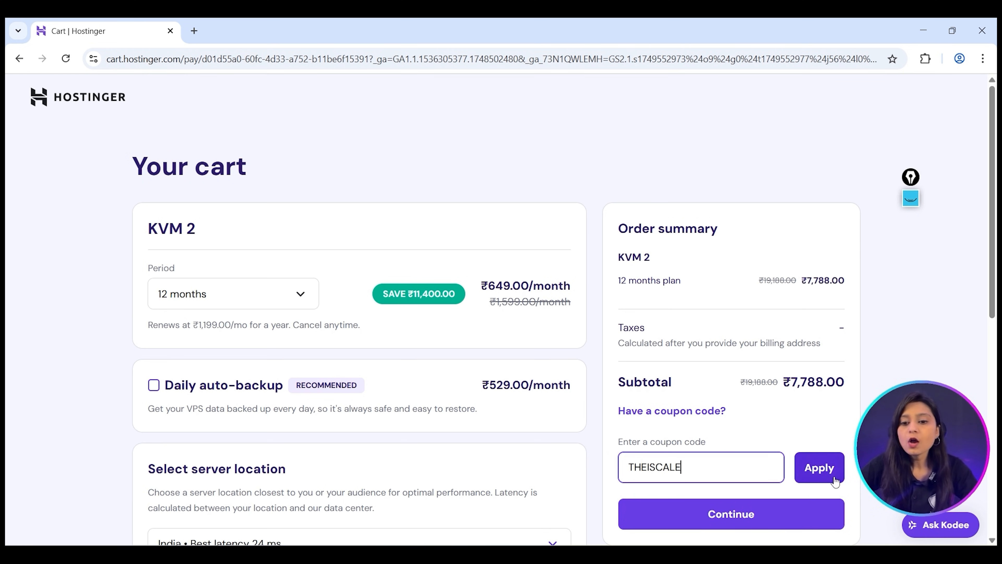
{"action": "left_click", "coordinate": [820, 467]}
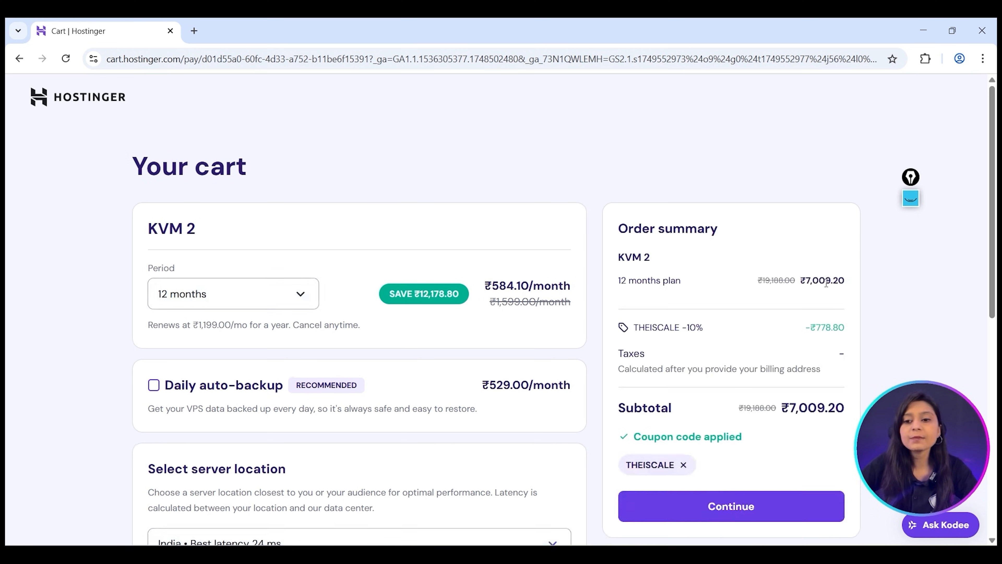
- Clear the existing pen marks from the cart page and circle the THEISCALE discount line in the order summary
{"action": "scroll", "coordinate": [832, 301], "scroll_direction": "down", "scroll_amount": 5}
{"action": "scroll", "coordinate": [913, 205], "scroll_direction": "up", "scroll_amount": 3}
{"action": "left_click", "coordinate": [911, 200]}
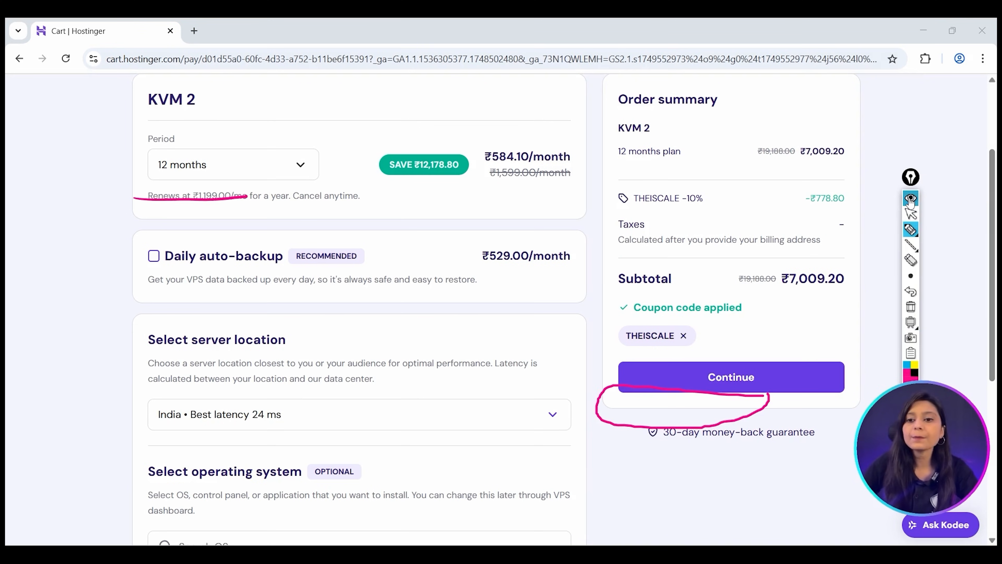
{"action": "left_click", "coordinate": [910, 306]}
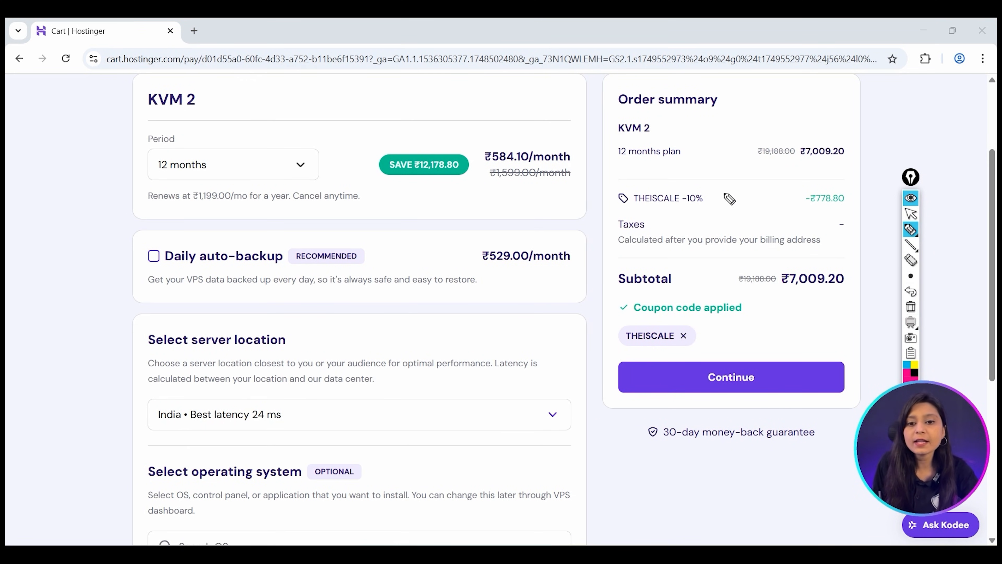
{"action": "mouse_move", "coordinate": [724, 193]}
{"action": "left_mouse_down"}
{"action": "mouse_move", "coordinate": [611, 225]}
{"action": "mouse_move", "coordinate": [714, 186]}
{"action": "left_mouse_up"}
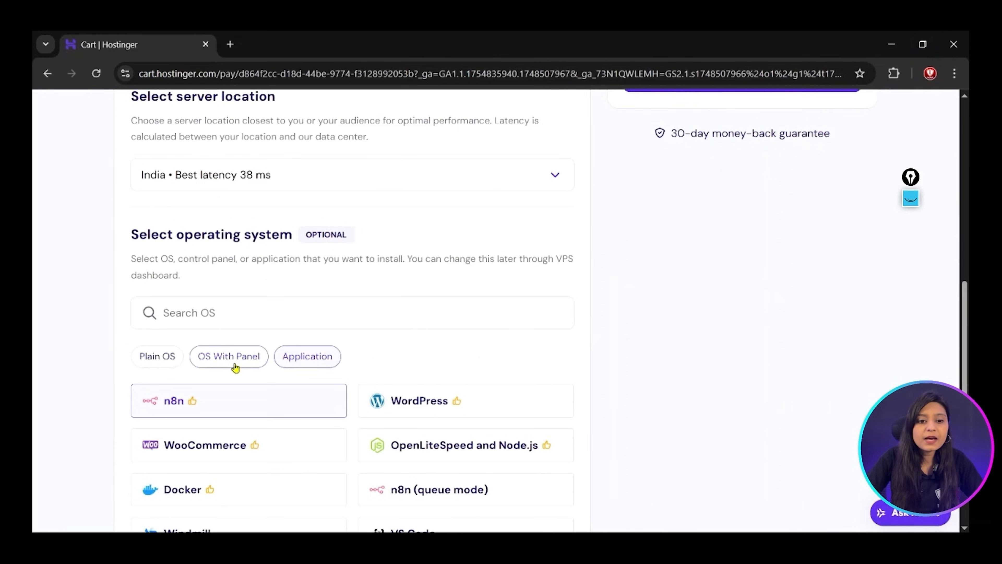
- Review the application choices with n8n selected for the server and continue to checkout
{"action": "scroll", "coordinate": [234, 365], "scroll_direction": "down", "scroll_amount": 3}
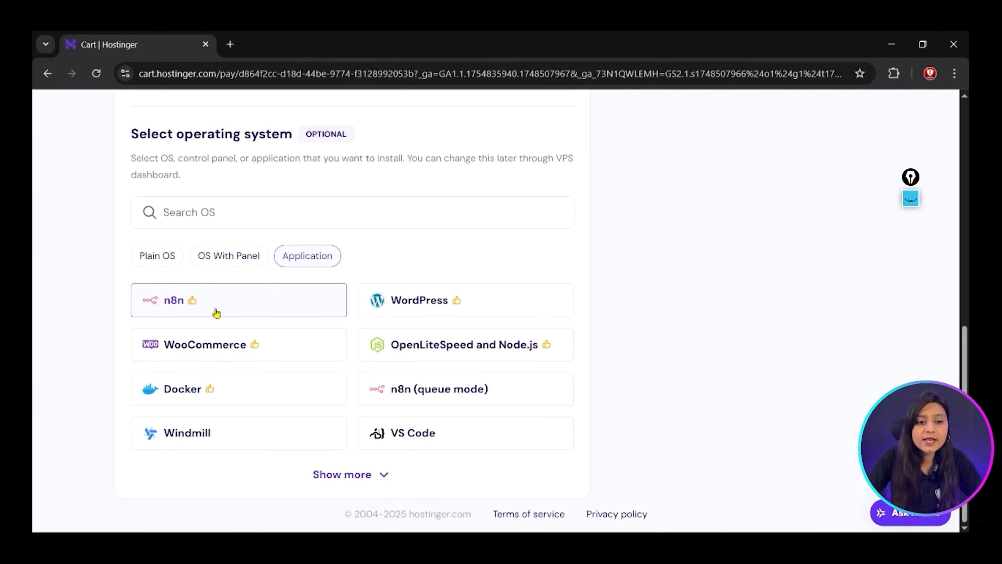
{"action": "scroll", "coordinate": [212, 313], "scroll_direction": "up", "scroll_amount": 10}
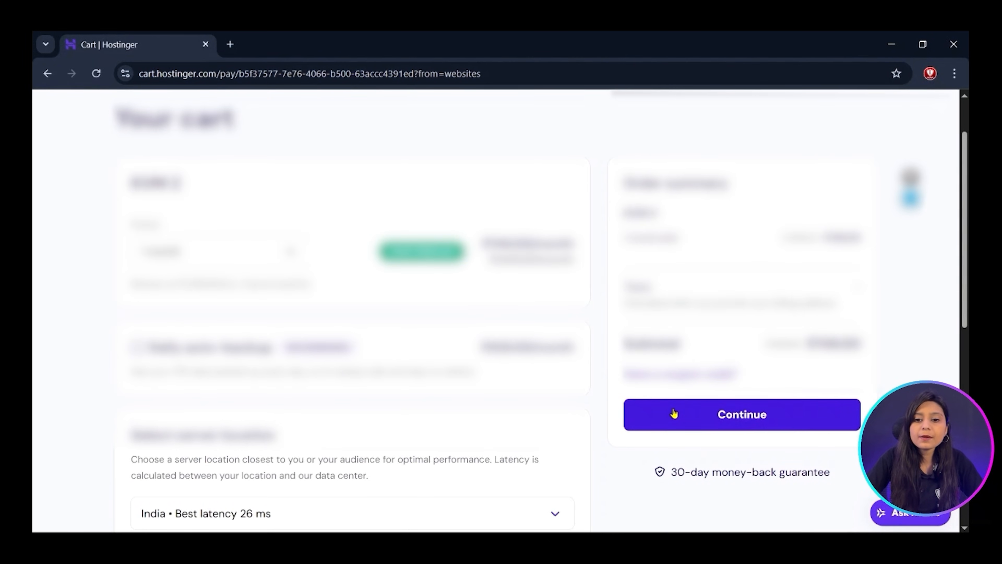
{"action": "left_click", "coordinate": [674, 413]}
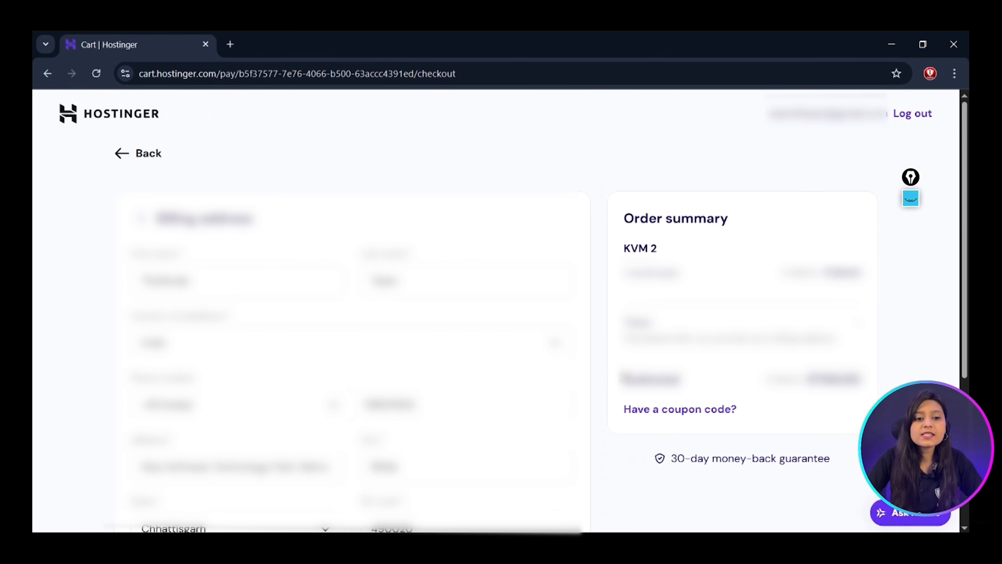
- Select UPI as the payment method for the KVM 2 order and submit the payment
{"action": "scroll", "coordinate": [496, 311], "scroll_direction": "down", "scroll_amount": 3}
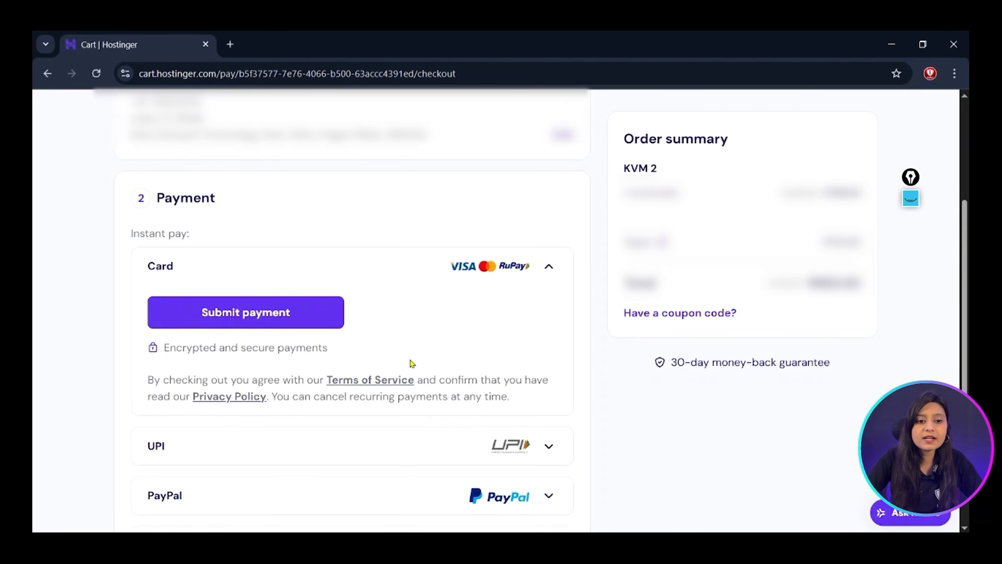
{"action": "scroll", "coordinate": [410, 398], "scroll_direction": "down", "scroll_amount": 2}
{"action": "left_click", "coordinate": [410, 395]}
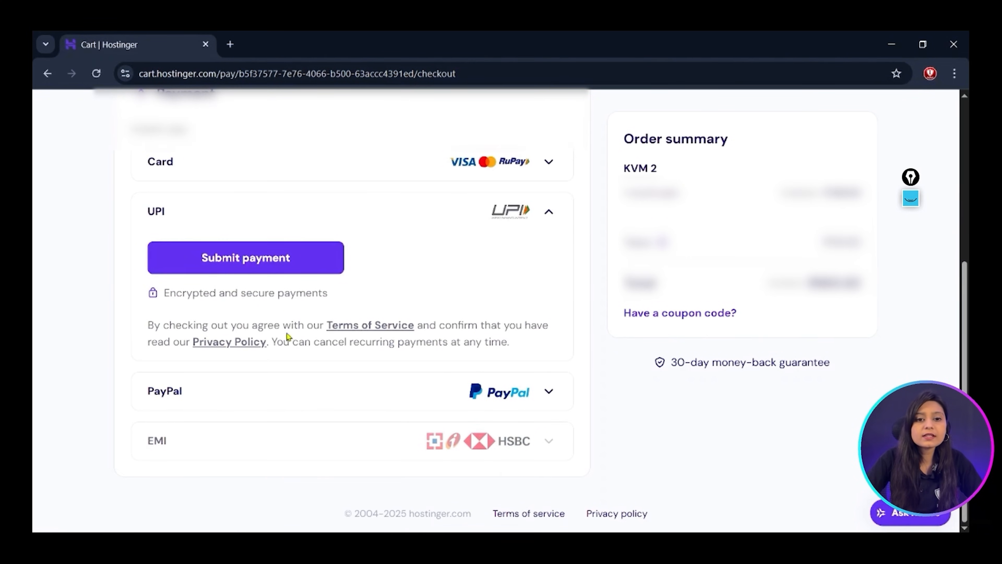
{"action": "left_click", "coordinate": [271, 263]}
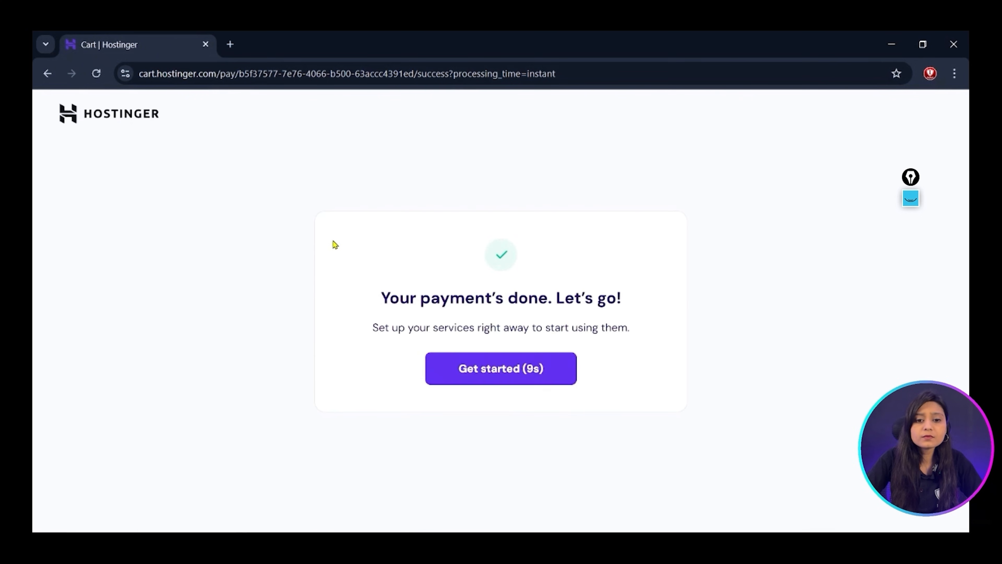
- Start the VPS setup and continue with the free Monarx malware scanner selected for installation
{"action": "left_click", "coordinate": [502, 368]}
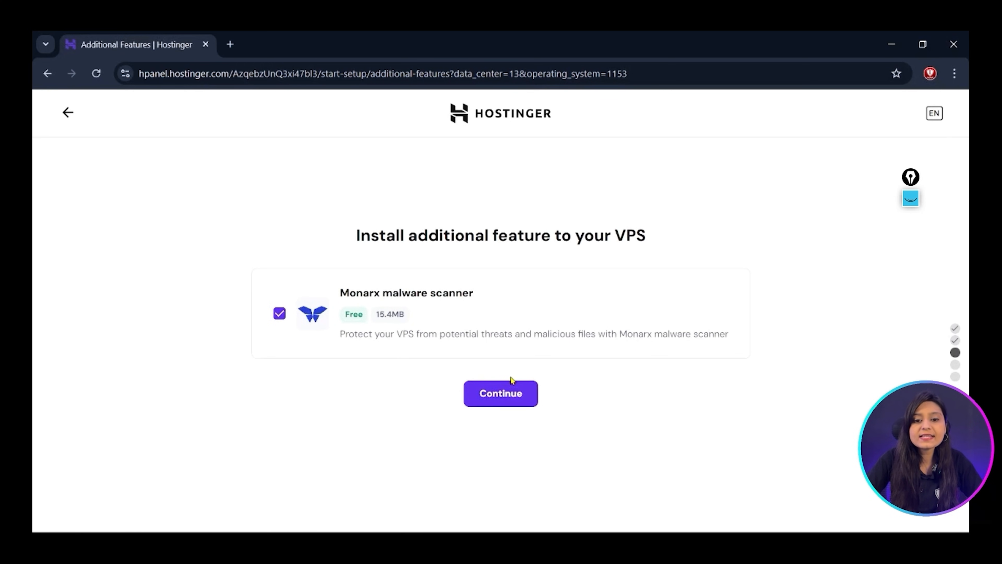
{"action": "left_click", "coordinate": [515, 394]}
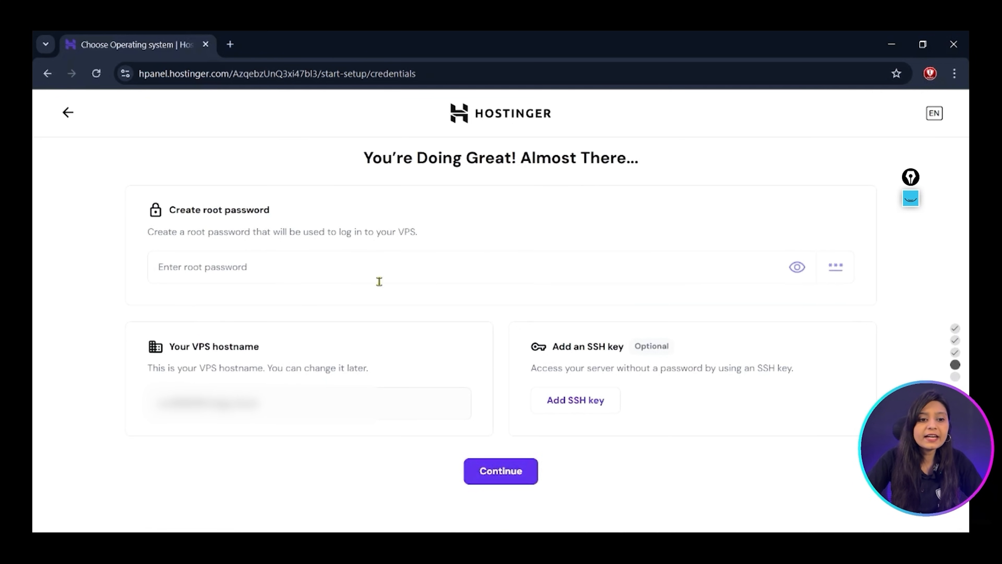
- Generate a root password for the VPS, reveal it to check it, hide it again and continue to the setup summary
{"action": "left_click", "coordinate": [563, 269]}
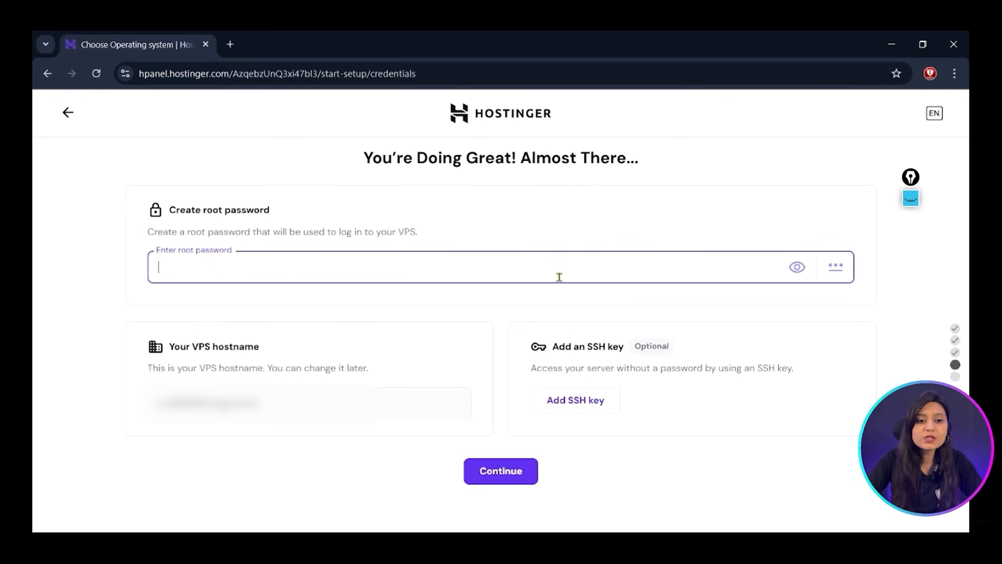
{"action": "left_click", "coordinate": [835, 268]}
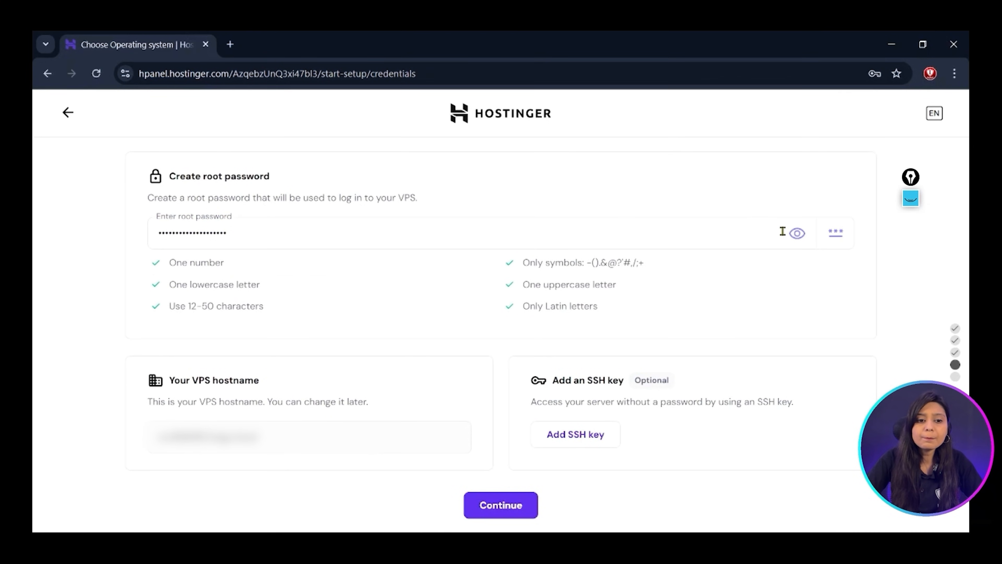
{"action": "left_click", "coordinate": [797, 233]}
{"action": "left_click", "coordinate": [334, 238]}
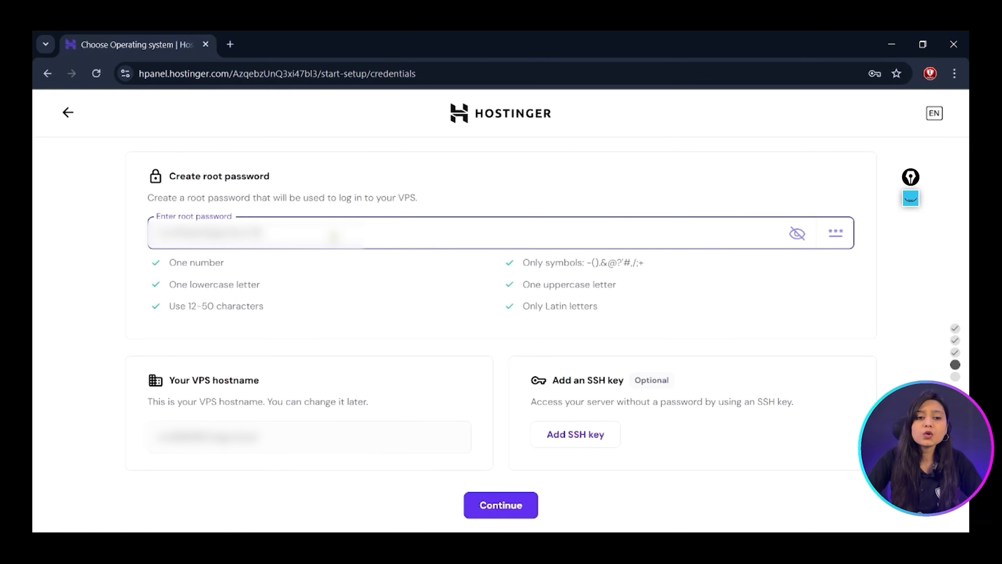
{"action": "left_click_drag", "start_coordinate": [334, 237], "coordinate": [38, 230]}
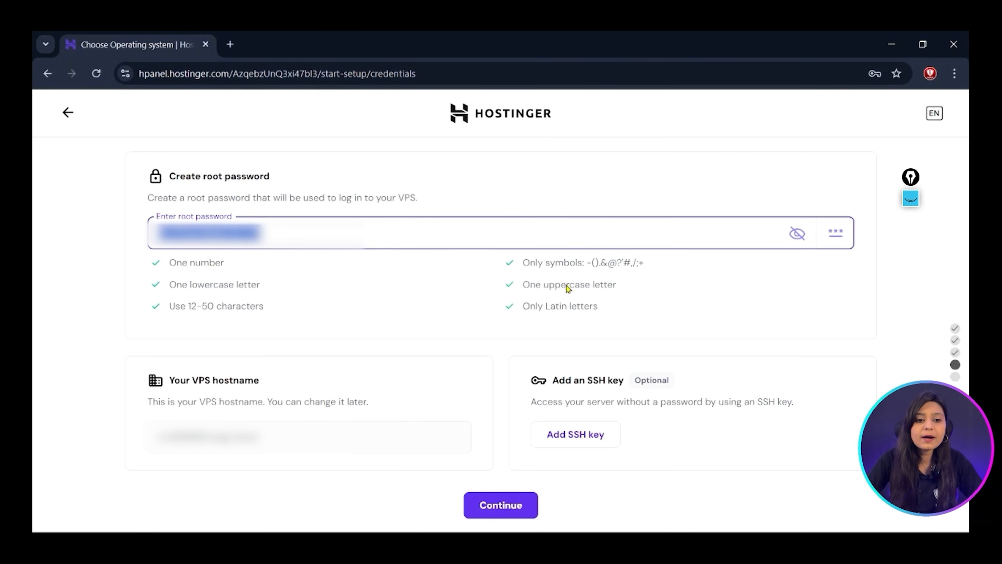
{"action": "left_click", "coordinate": [796, 232]}
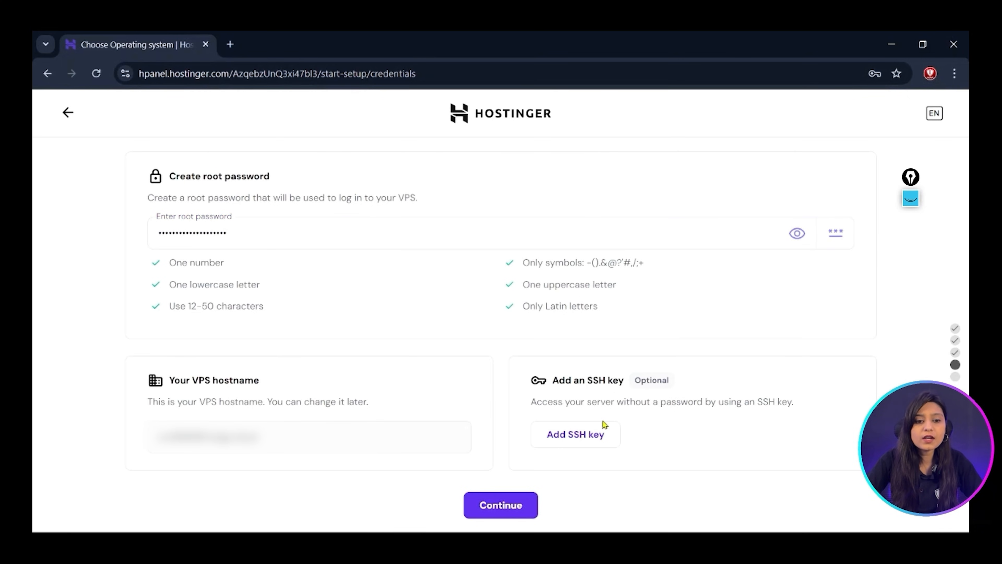
{"action": "left_click", "coordinate": [476, 509]}
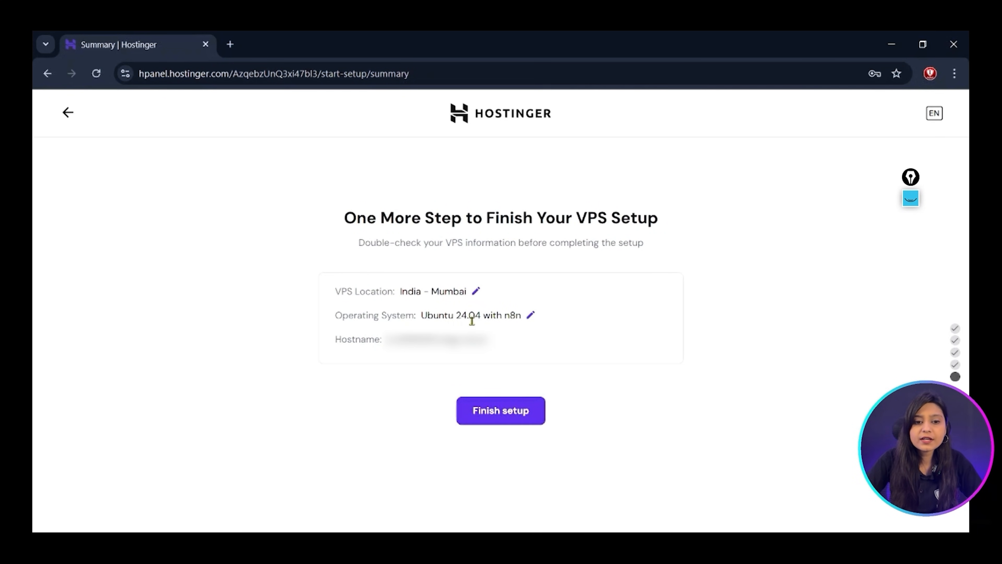
- Examine the alternative application systems offered for the VPS, then cancel the operating system change
{"action": "left_click", "coordinate": [527, 321]}
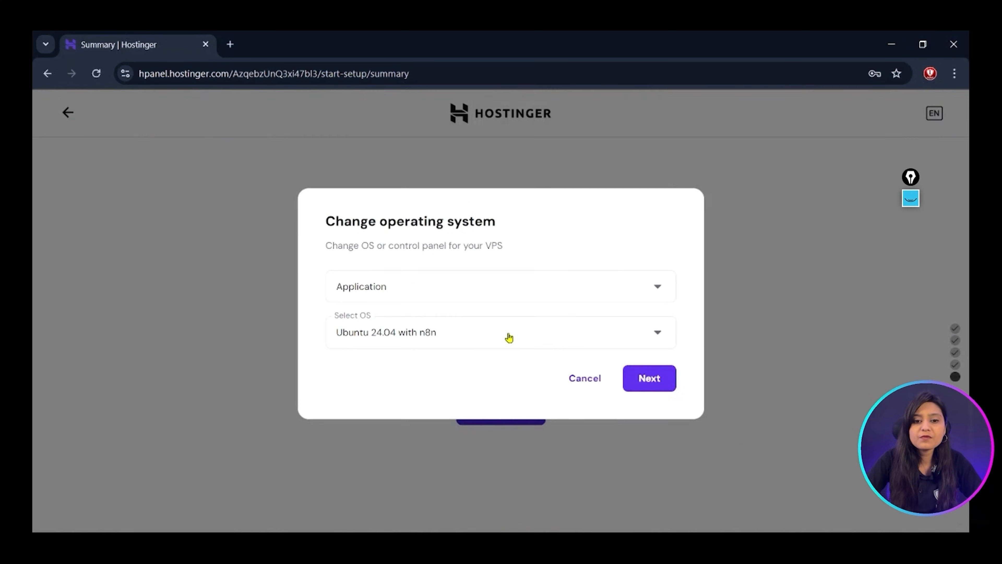
{"action": "left_click", "coordinate": [402, 296]}
{"action": "left_click", "coordinate": [374, 398]}
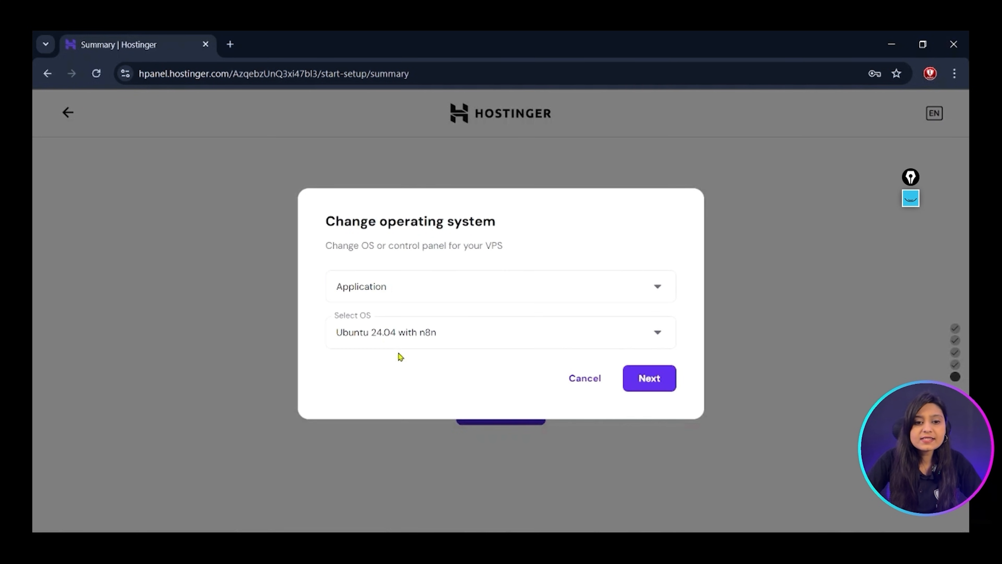
{"action": "left_click", "coordinate": [389, 339]}
{"action": "scroll", "coordinate": [398, 397], "scroll_direction": "down", "scroll_amount": 6}
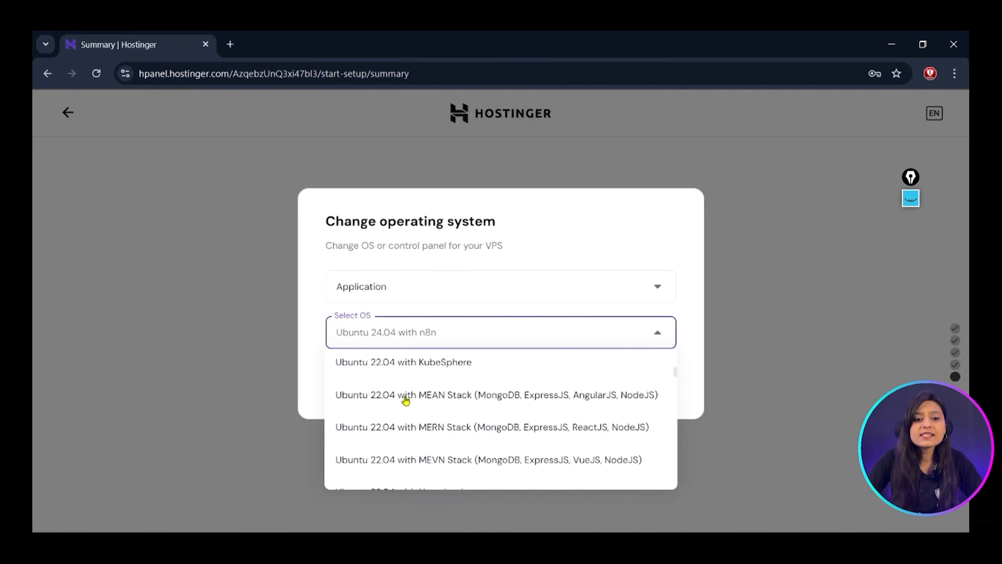
{"action": "scroll", "coordinate": [406, 402], "scroll_direction": "down", "scroll_amount": 8}
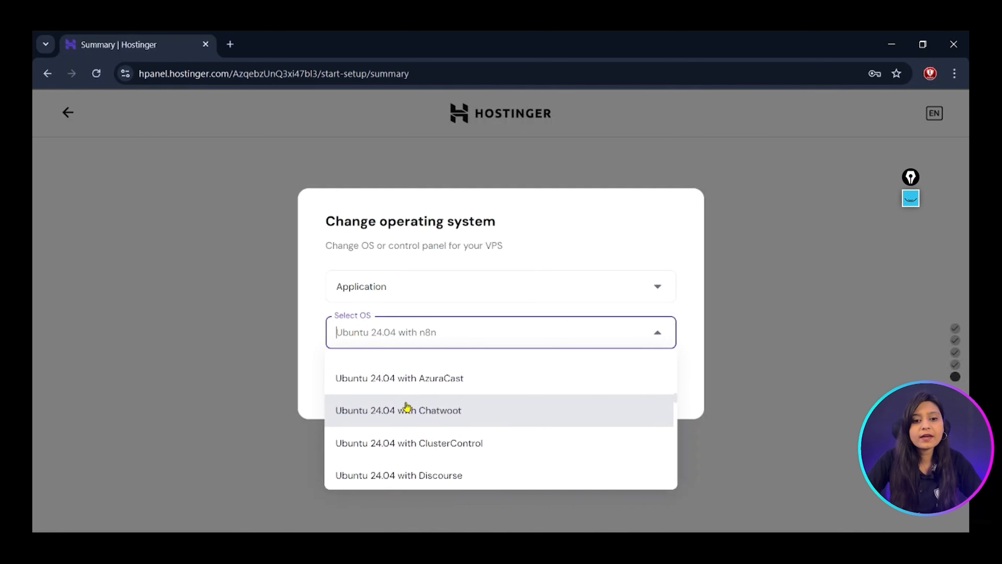
{"action": "scroll", "coordinate": [409, 411], "scroll_direction": "down", "scroll_amount": 4}
{"action": "scroll", "coordinate": [410, 410], "scroll_direction": "up", "scroll_amount": 10}
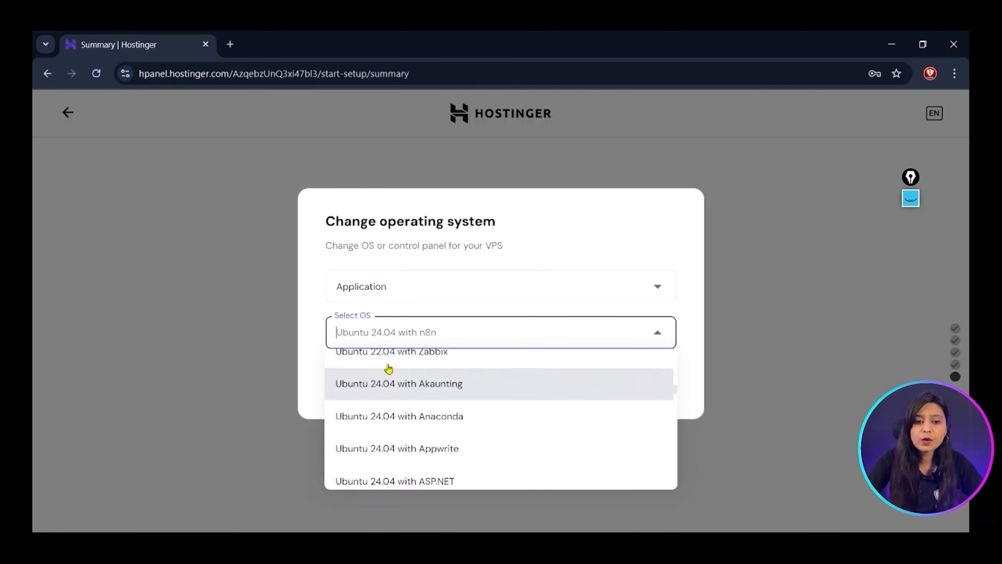
{"action": "scroll", "coordinate": [382, 355], "scroll_direction": "up", "scroll_amount": 3}
{"action": "left_click", "coordinate": [321, 341]}
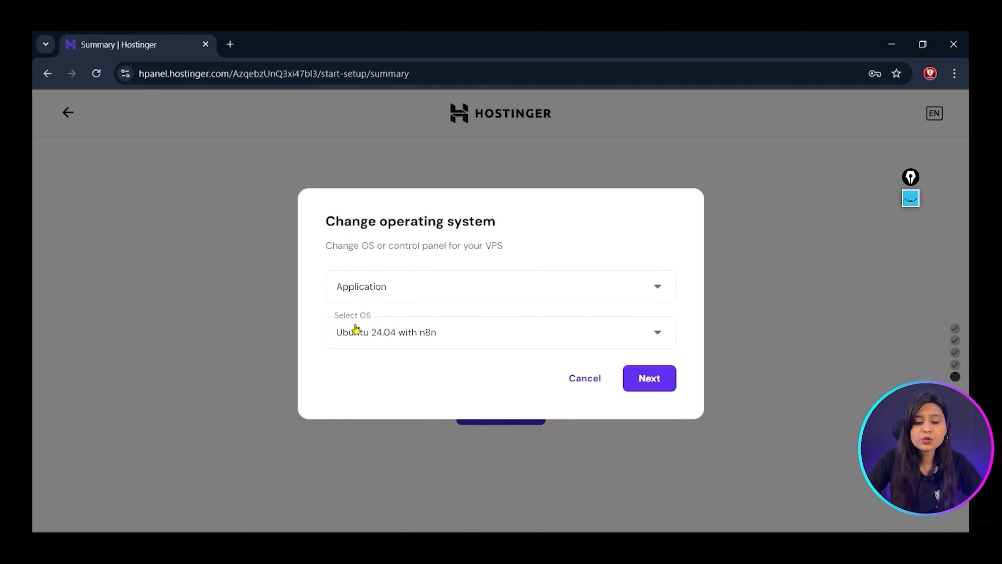
{"action": "left_click", "coordinate": [650, 386]}
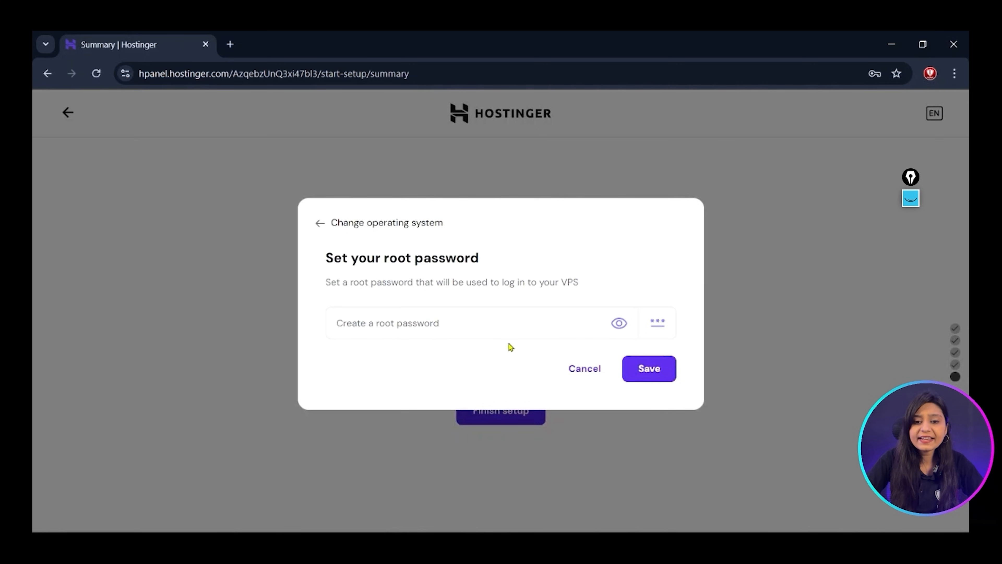
{"action": "left_click", "coordinate": [597, 370]}
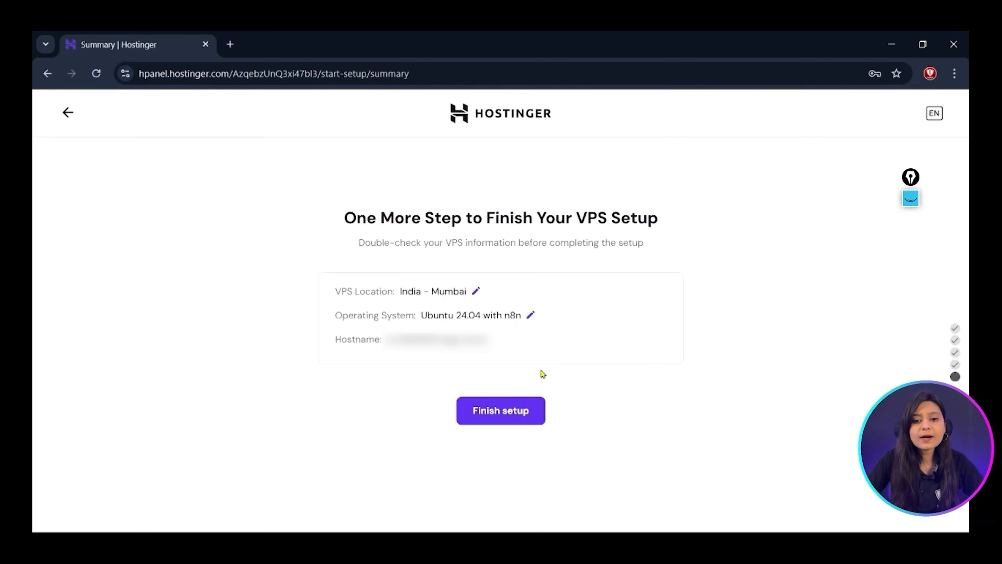
- Finish the VPS setup and open the VPS dashboard, dismissing the rating survey and skipping the VPS needs survey
{"action": "left_click", "coordinate": [505, 410]}
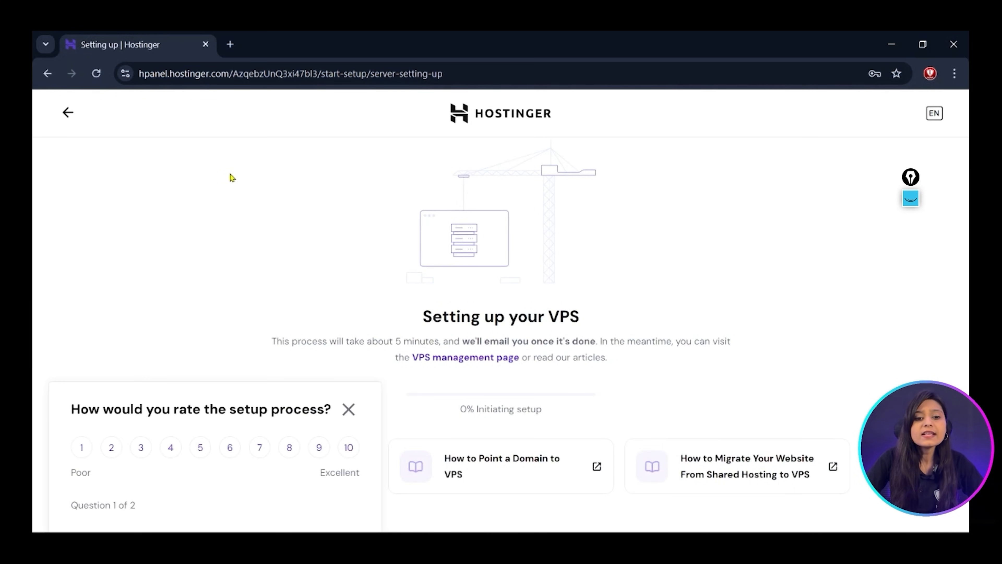
{"action": "left_click", "coordinate": [349, 410]}
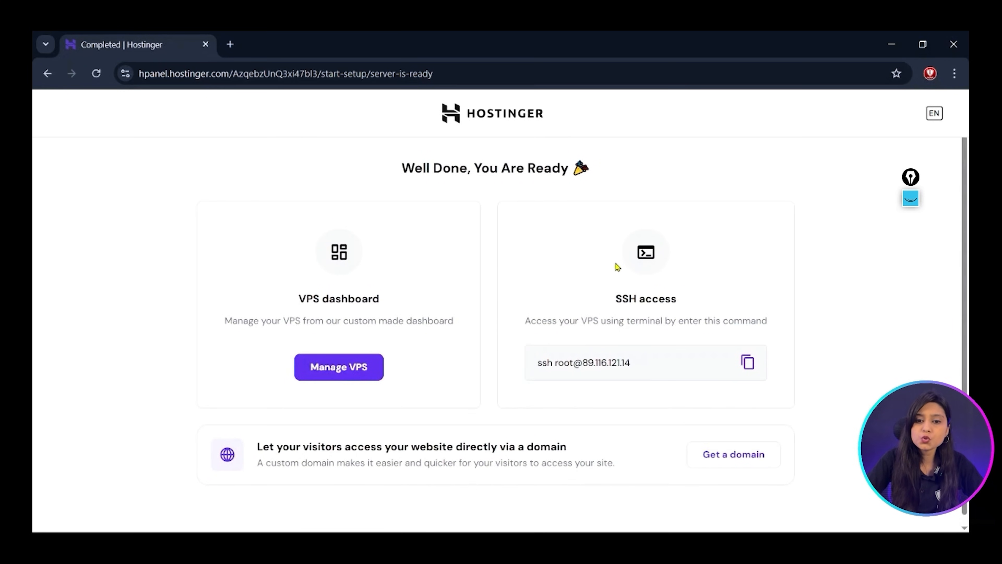
{"action": "left_click", "coordinate": [327, 365]}
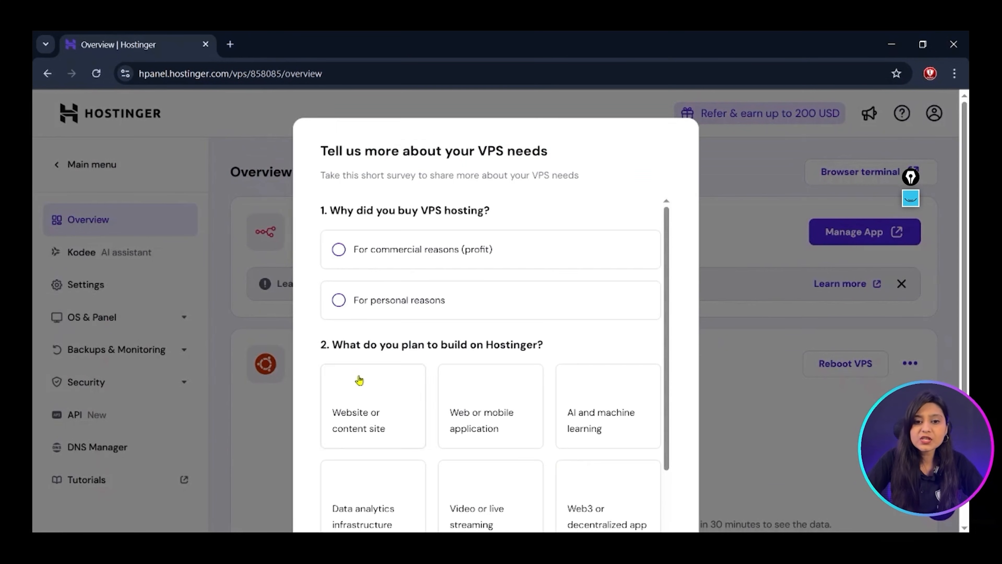
{"action": "scroll", "coordinate": [487, 239], "scroll_direction": "down", "scroll_amount": 5}
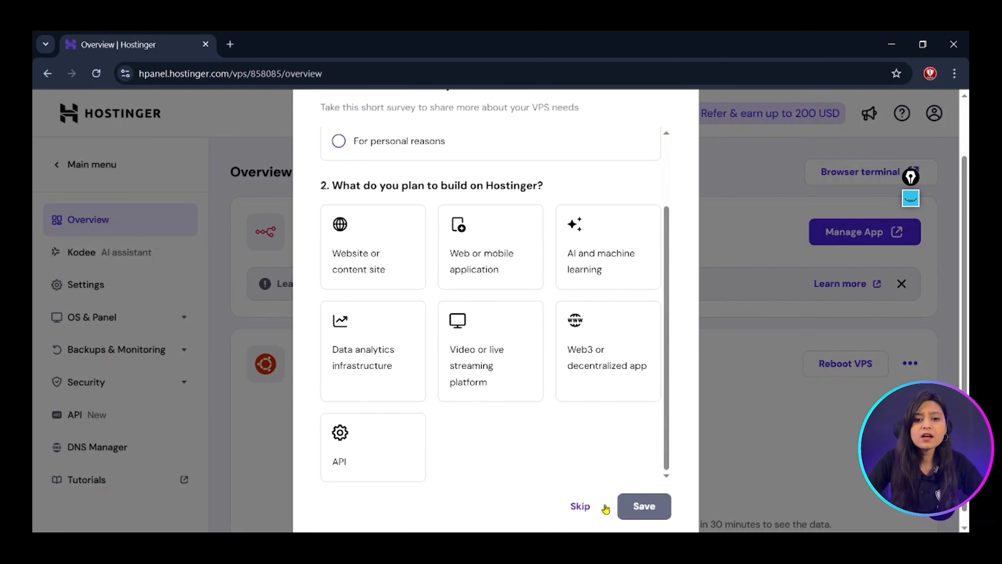
{"action": "left_click", "coordinate": [579, 506]}
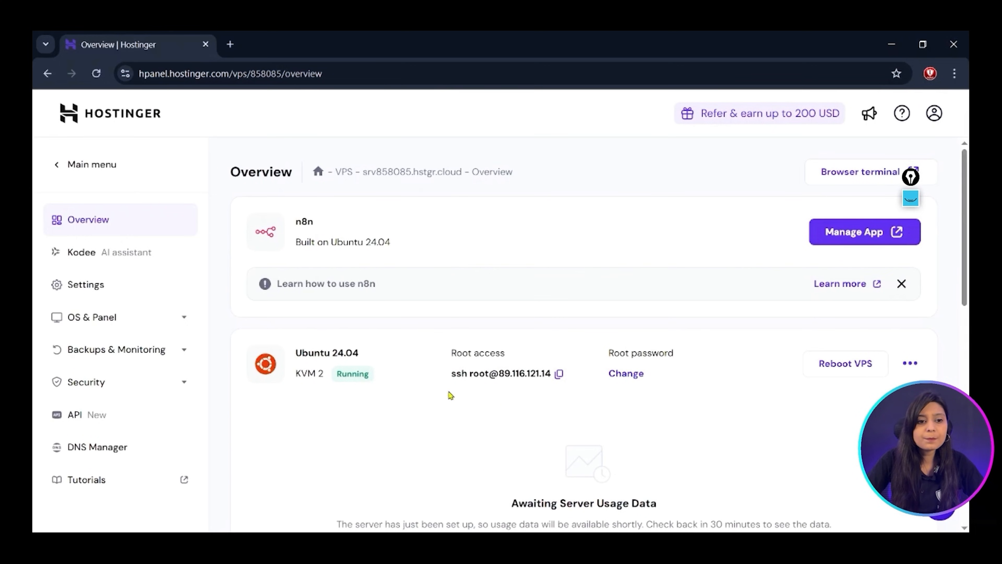
- View the n8n owner account setup page from the VPS overview and return to the overview to examine the server details
{"action": "left_click", "coordinate": [870, 244]}
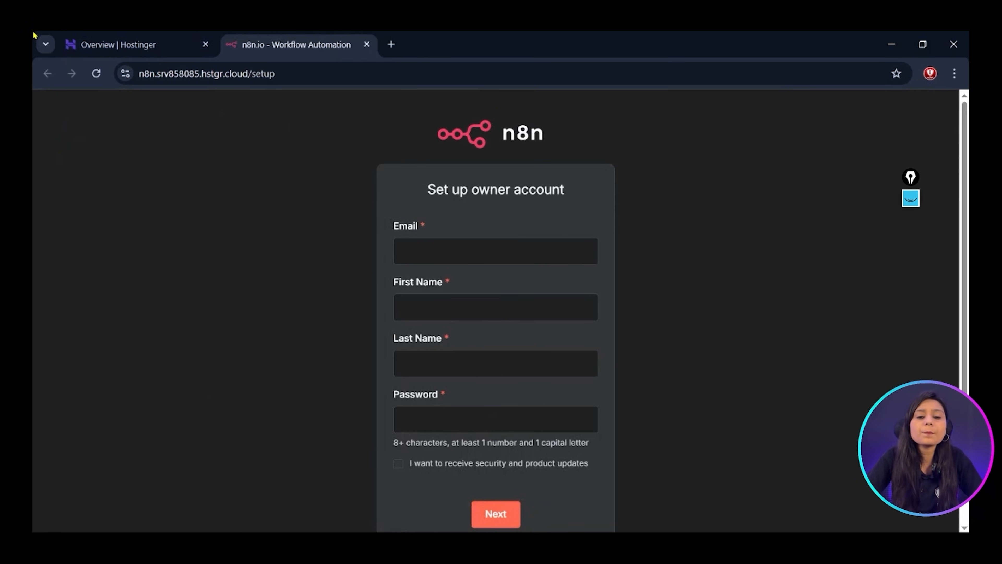
{"action": "left_click", "coordinate": [74, 36]}
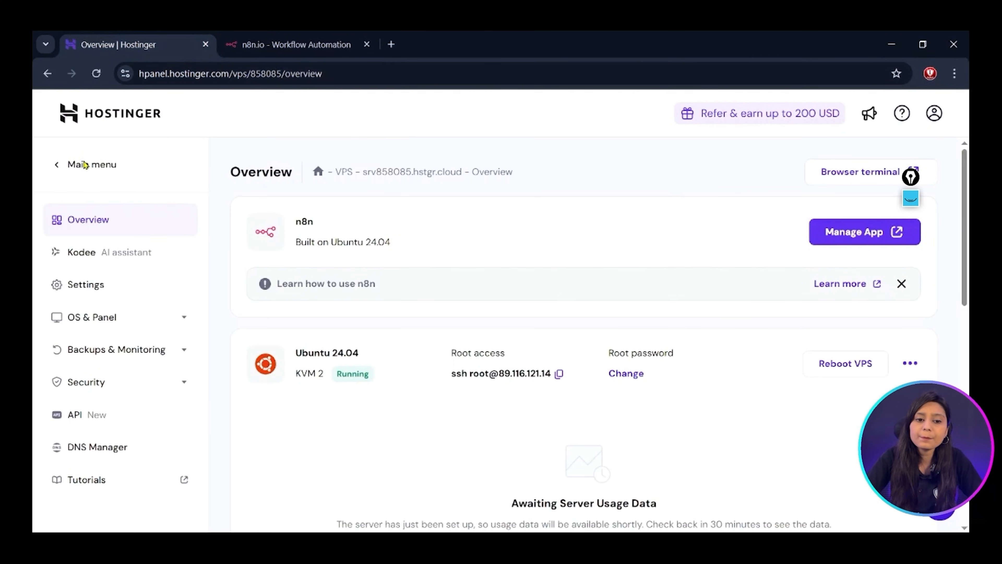
{"action": "scroll", "coordinate": [361, 407], "scroll_direction": "down", "scroll_amount": 2}
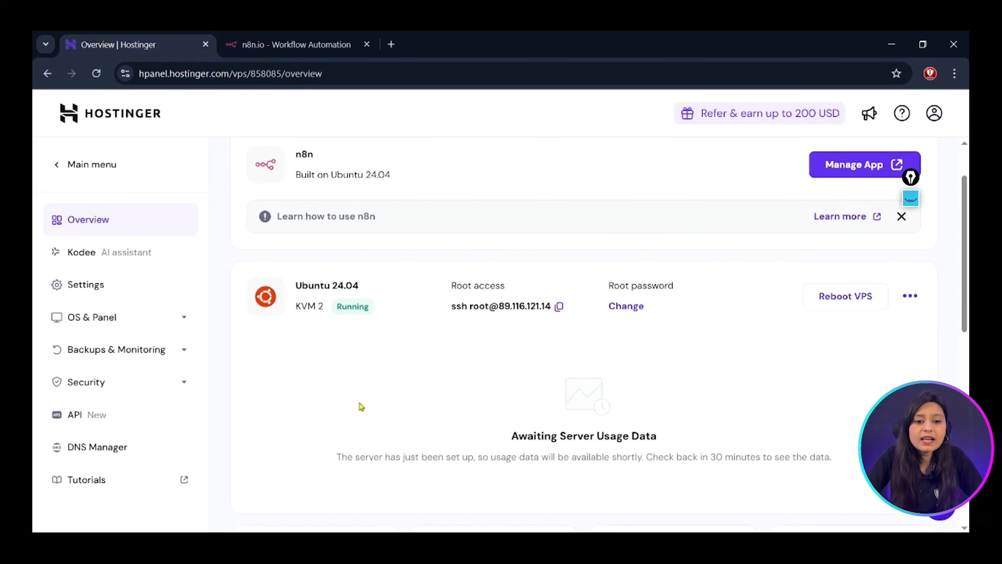
- Ask the Kodee AI assistant "WHAT IS A VPS"
{"action": "left_click", "coordinate": [142, 260]}
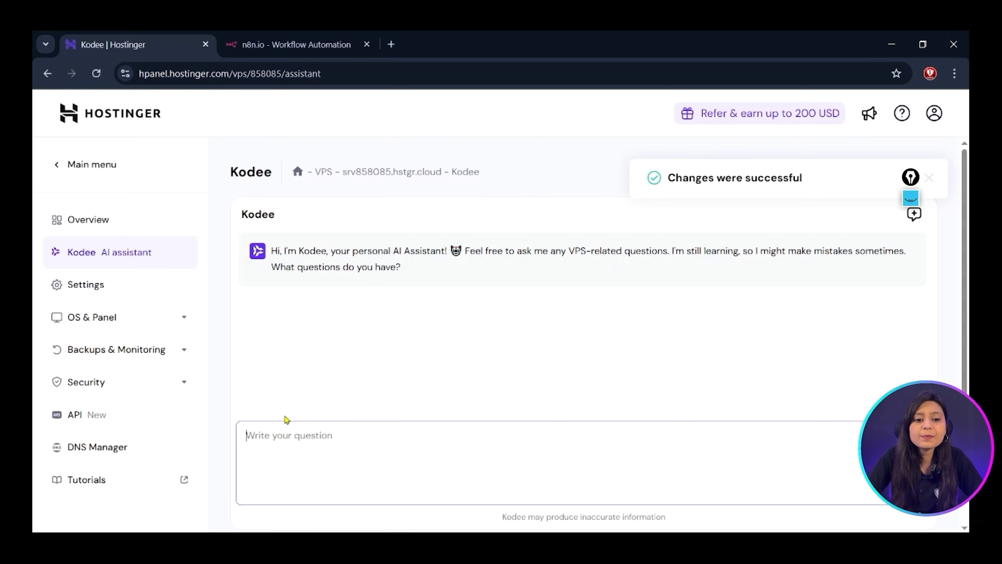
{"action": "type", "text": "HOT"}
{"action": "key", "text": "BackSpace"}
{"action": "key", "text": "BackSpace"}
{"action": "key", "text": "BackSpace"}
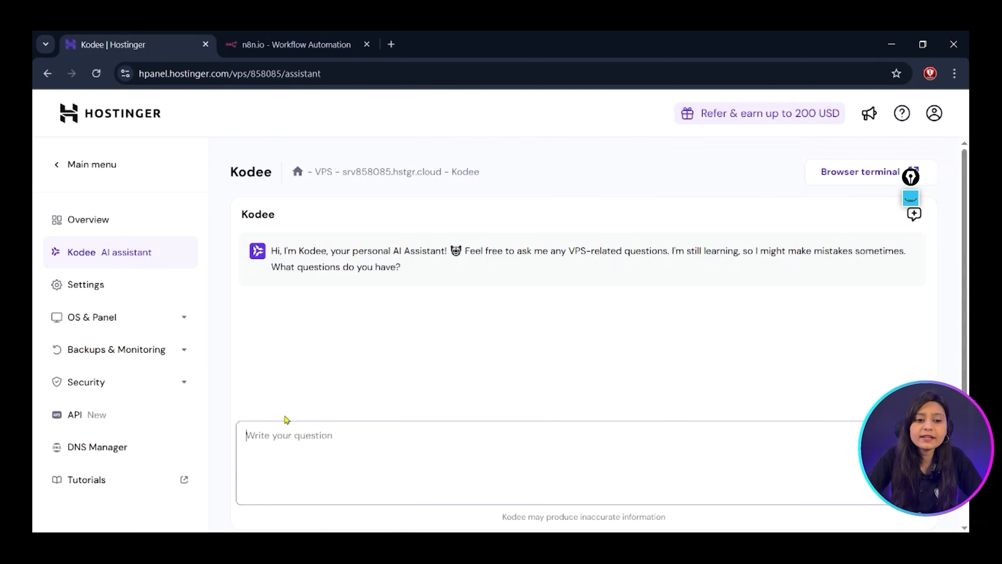
{"action": "type", "text": "WHAT IS"}
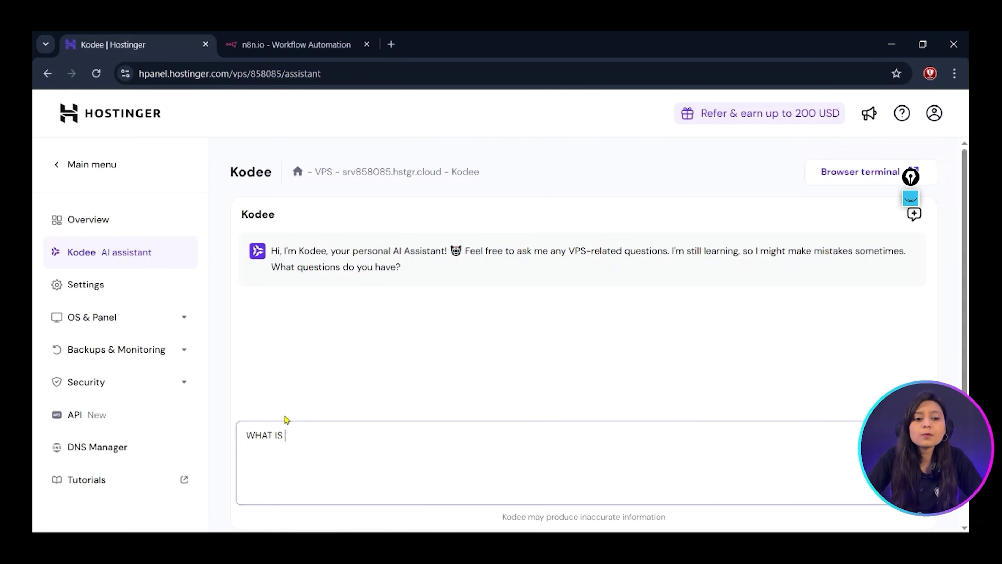
{"action": "type", "text": " A VPS"}
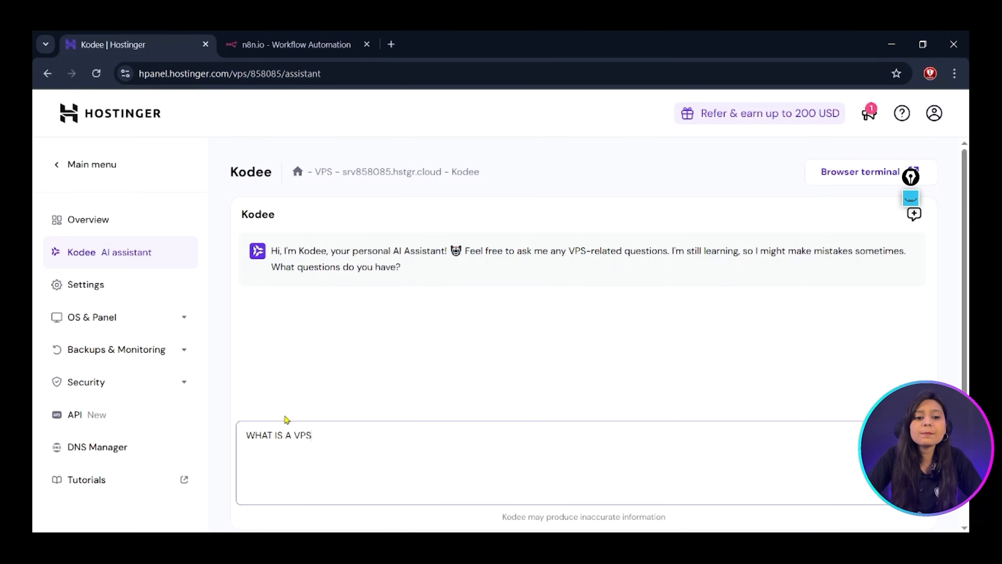
{"action": "key", "text": "Return"}
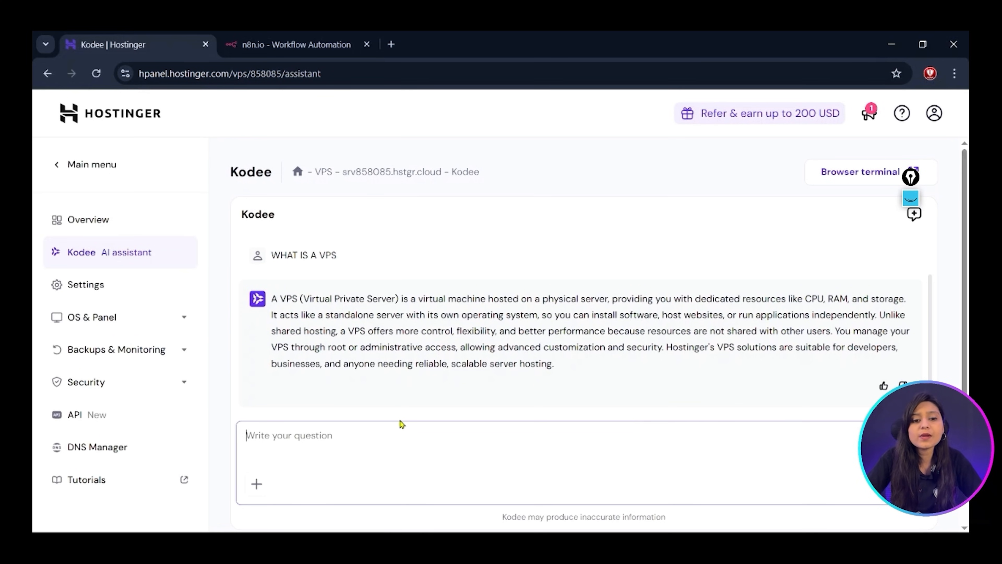
- Open the VPS Operating System page, decline saving the password in the browser, and examine the current application and OS
{"action": "left_click", "coordinate": [175, 319]}
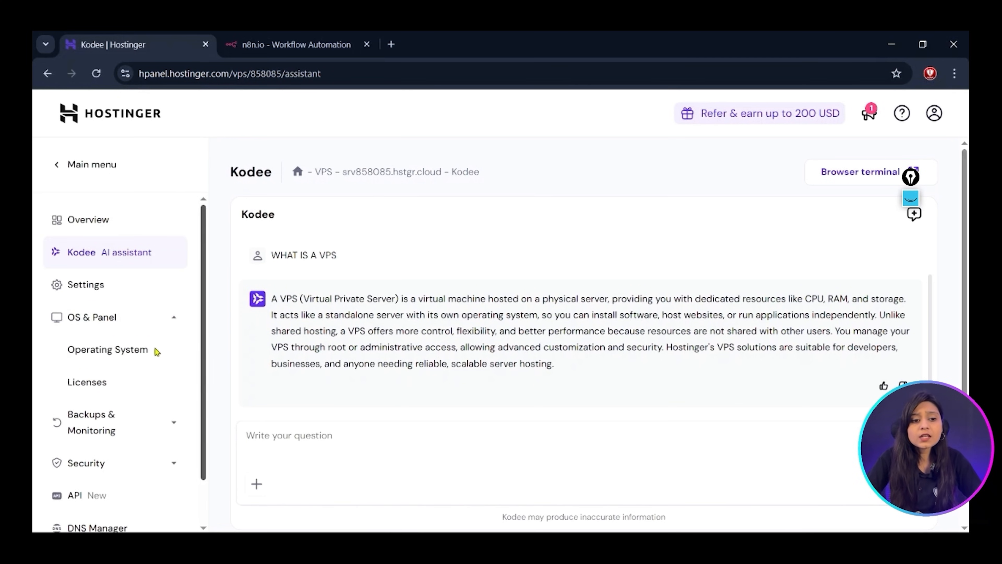
{"action": "left_click", "coordinate": [152, 353]}
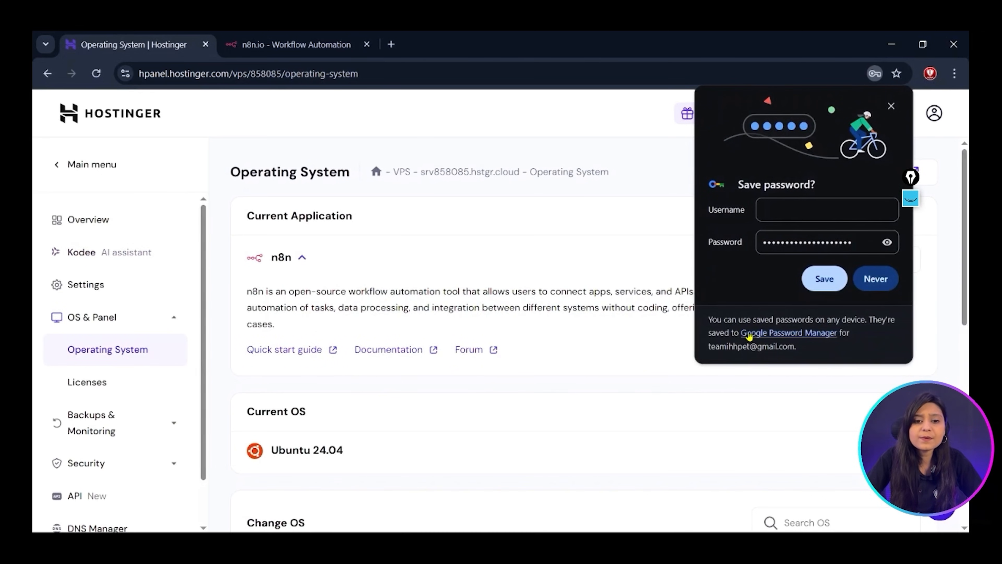
{"action": "left_click", "coordinate": [875, 279]}
{"action": "scroll", "coordinate": [481, 353], "scroll_direction": "down", "scroll_amount": 5}
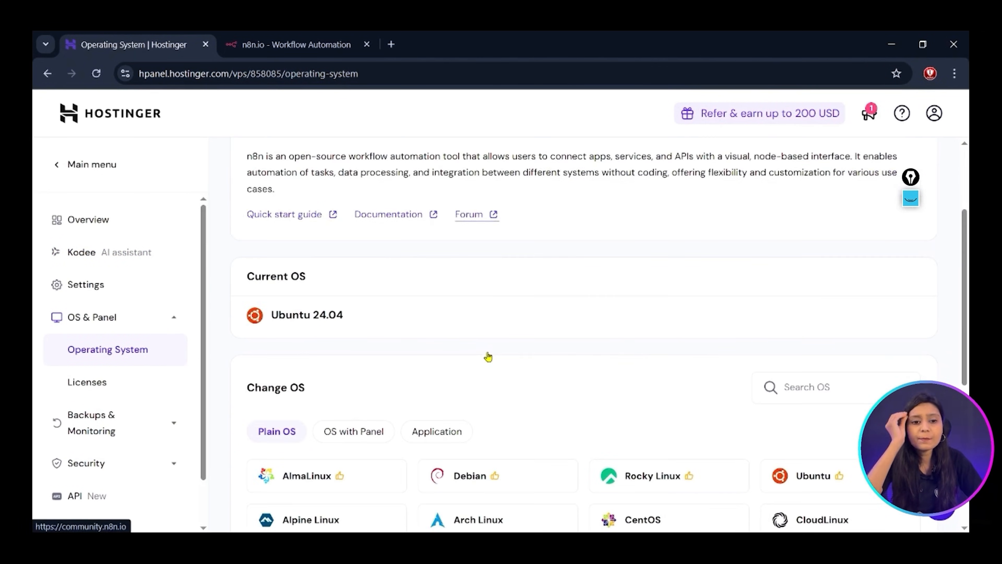
{"action": "scroll", "coordinate": [489, 356], "scroll_direction": "up", "scroll_amount": 3}
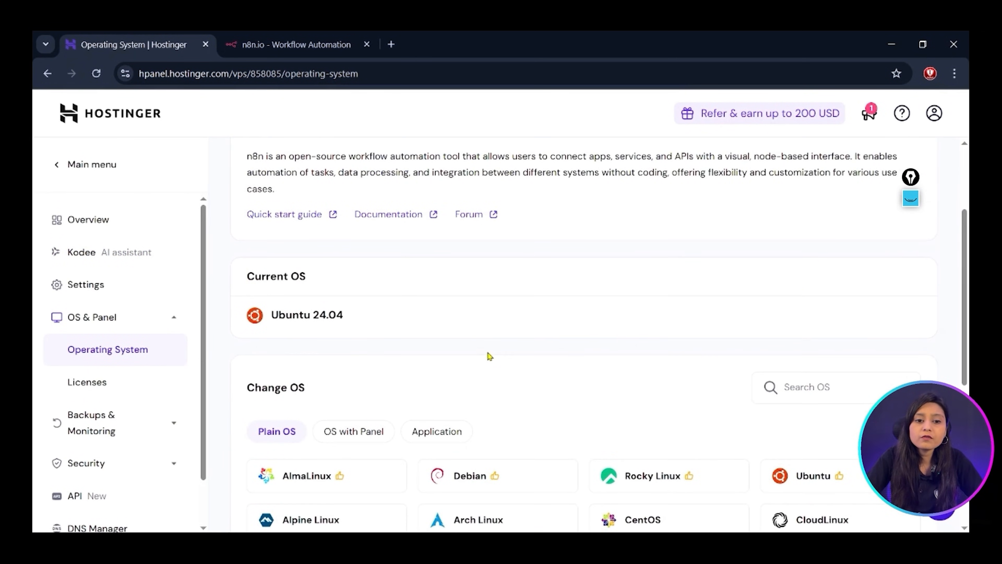
{"action": "scroll", "coordinate": [490, 355], "scroll_direction": "up", "scroll_amount": 4}
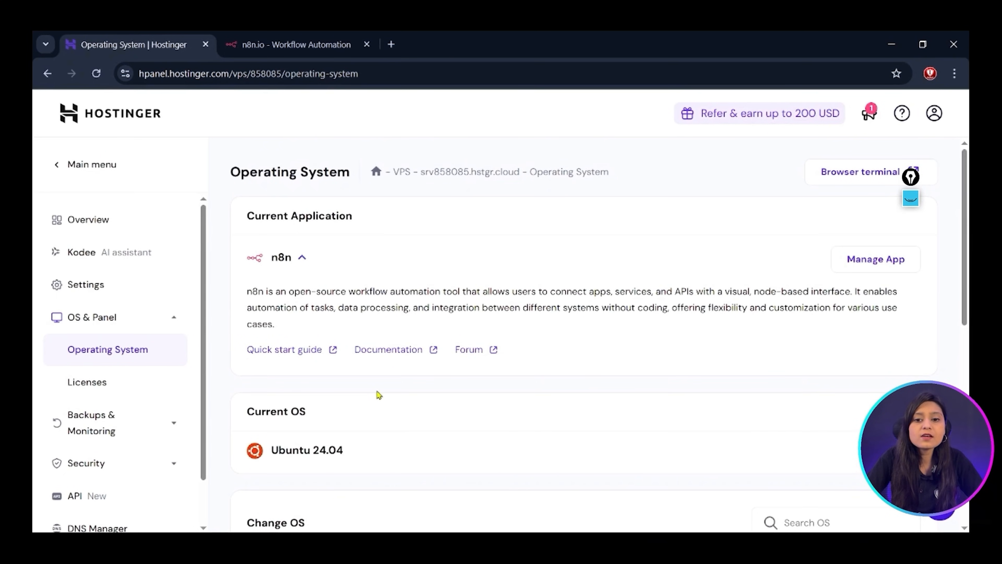
{"action": "left_click_drag", "start_coordinate": [274, 453], "coordinate": [362, 457]}
{"action": "left_click", "coordinate": [361, 458]}
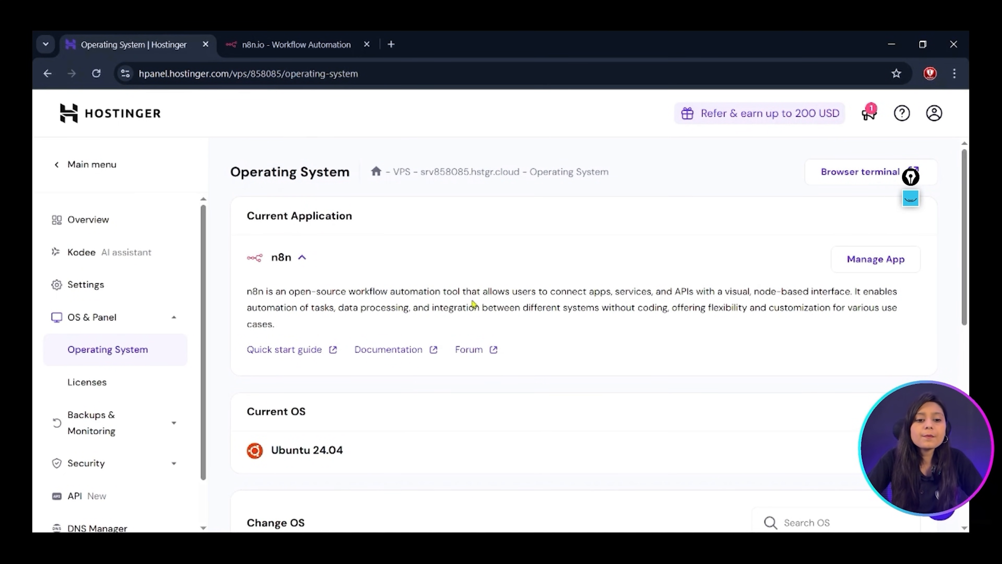
- Open the n8n application installed on the VPS from its Current Application section
{"action": "scroll", "coordinate": [533, 341], "scroll_direction": "down", "scroll_amount": 2}
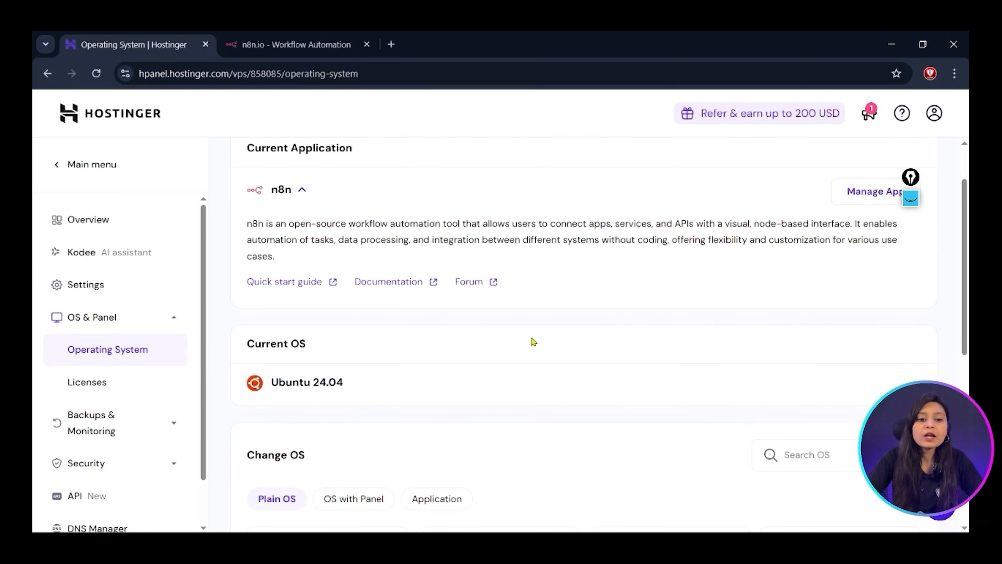
{"action": "scroll", "coordinate": [532, 340], "scroll_direction": "up", "scroll_amount": 2}
{"action": "left_click", "coordinate": [877, 258]}
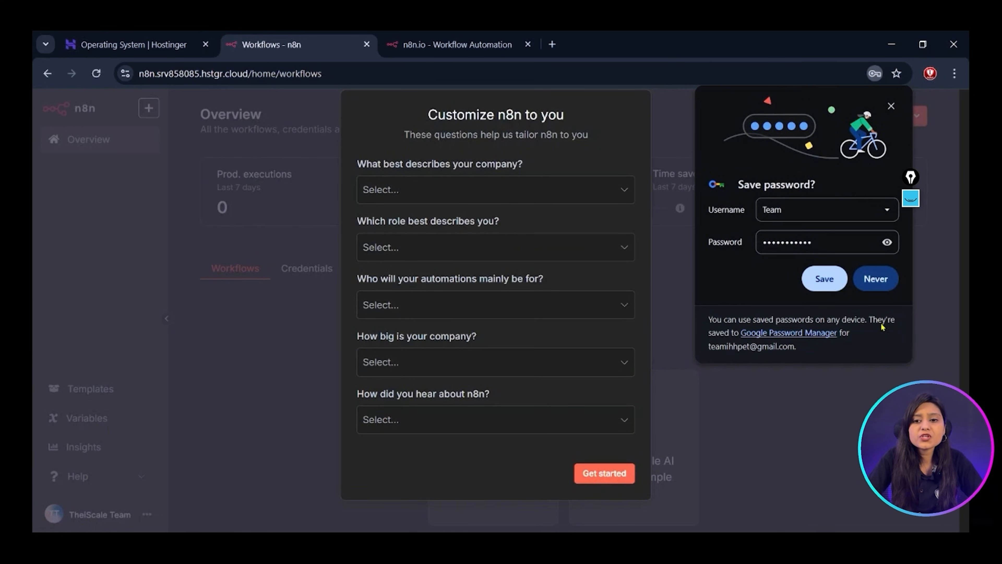
- Save the login in the browser, then describe the company as Software as a service, the role as Business Owner and automations for Myself
{"action": "left_click", "coordinate": [824, 279]}
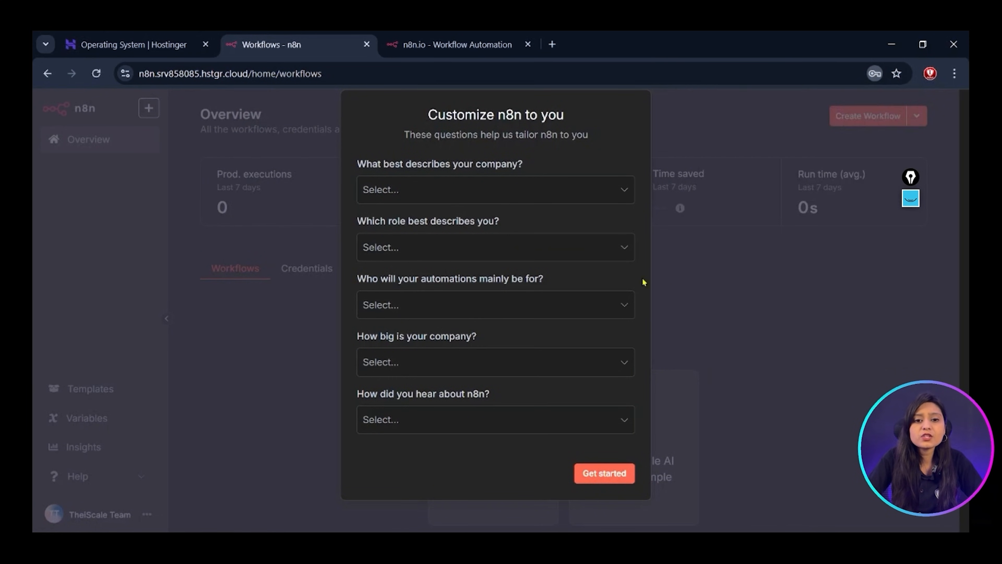
{"action": "left_click", "coordinate": [549, 202]}
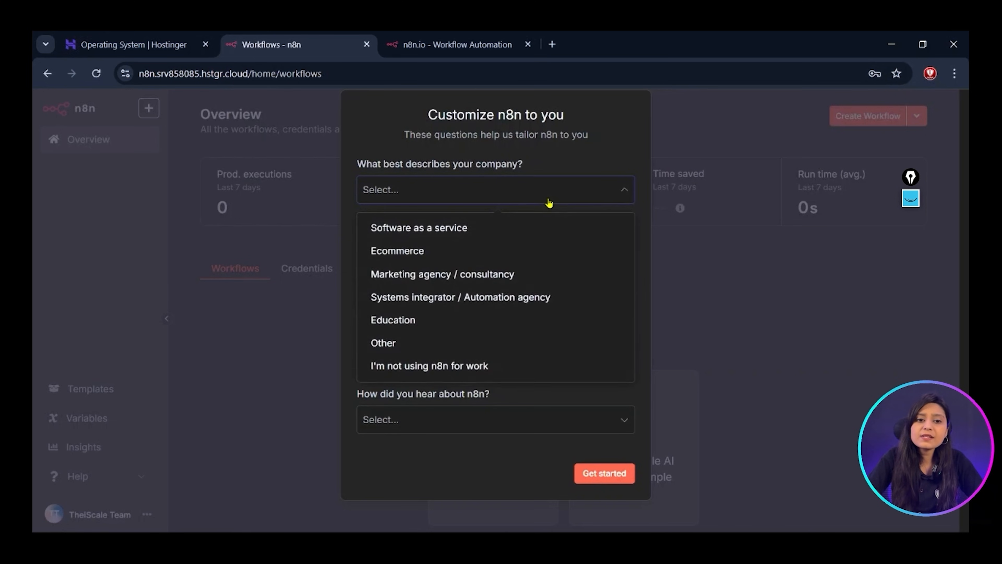
{"action": "left_click", "coordinate": [492, 226]}
{"action": "left_click", "coordinate": [496, 243]}
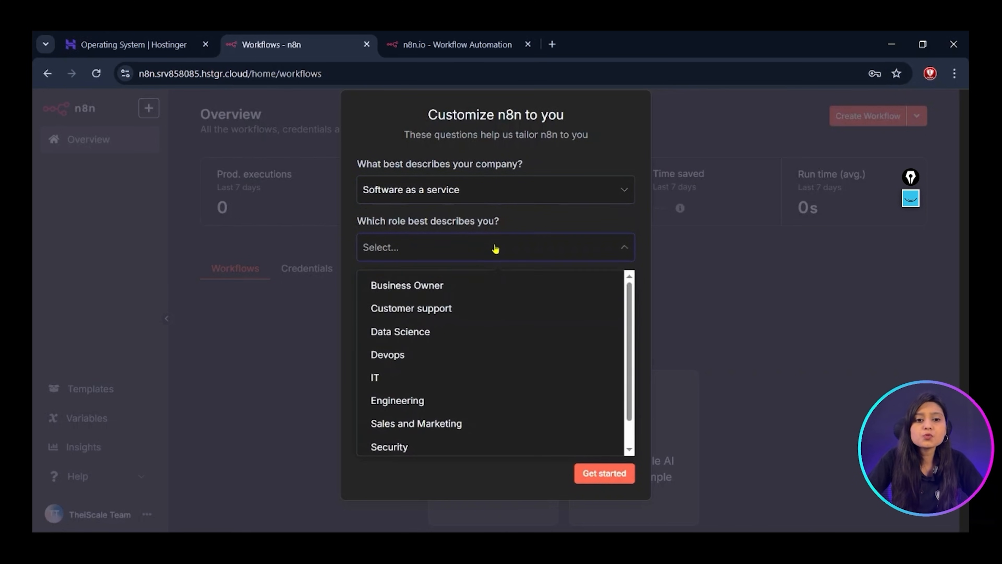
{"action": "left_click", "coordinate": [420, 289]}
{"action": "left_click", "coordinate": [434, 315]}
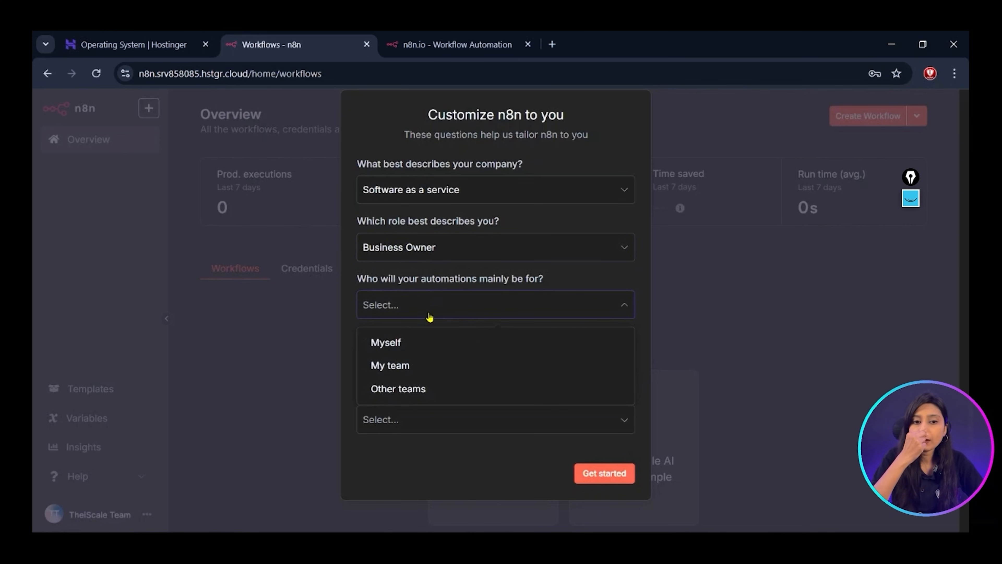
{"action": "left_click", "coordinate": [441, 348]}
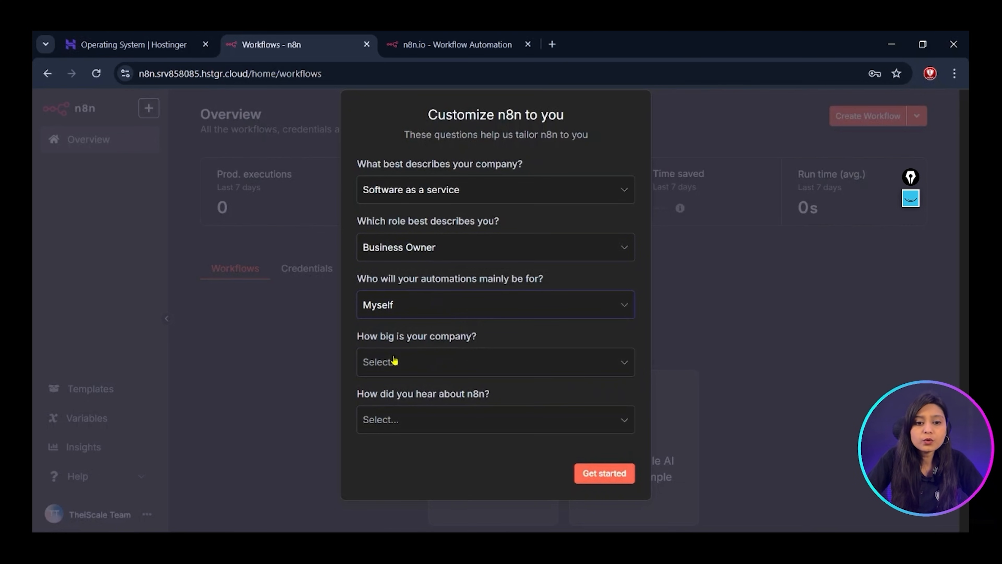
- Set the company size to Less than 20 people and the n8n referral source to YouTube, and submit the questionnaire
{"action": "left_click", "coordinate": [394, 361]}
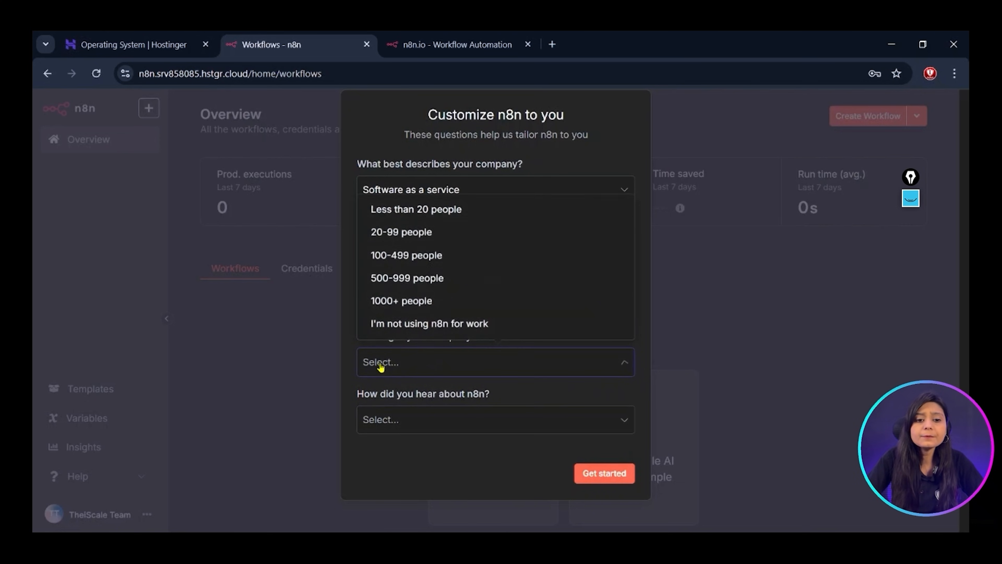
{"action": "left_click", "coordinate": [409, 209]}
{"action": "left_click", "coordinate": [396, 419]}
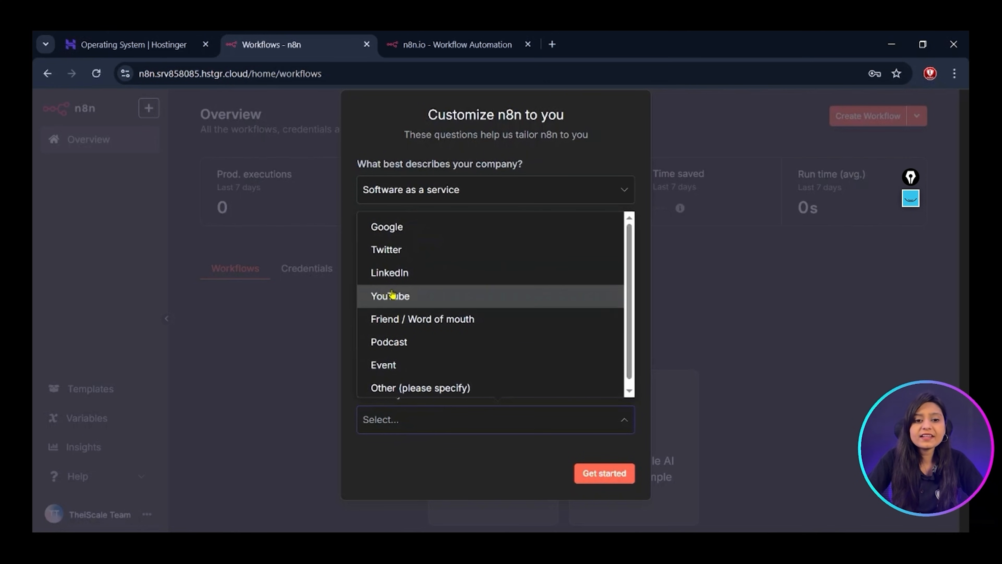
{"action": "left_click", "coordinate": [380, 483]}
{"action": "left_click", "coordinate": [429, 417]}
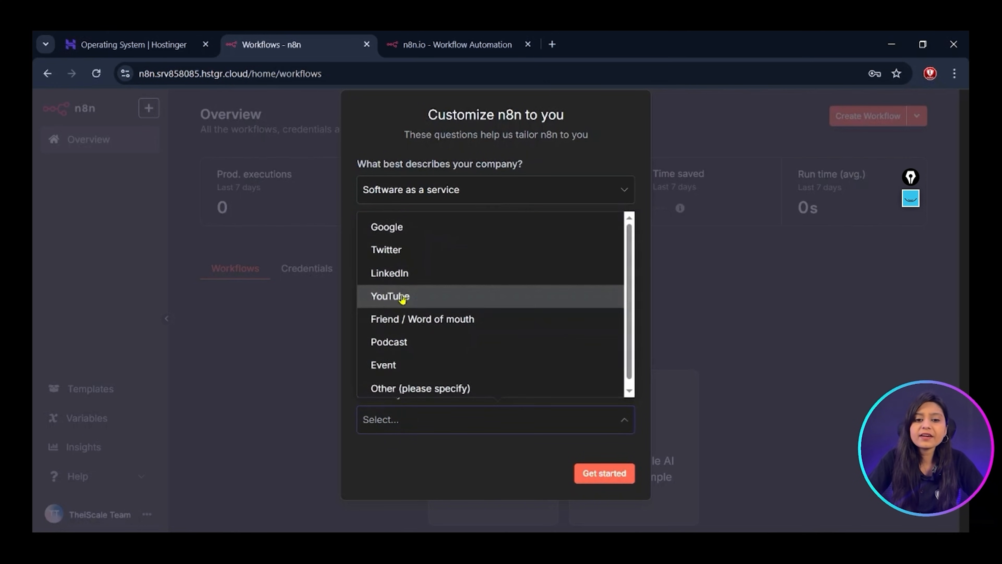
{"action": "left_click", "coordinate": [398, 294]}
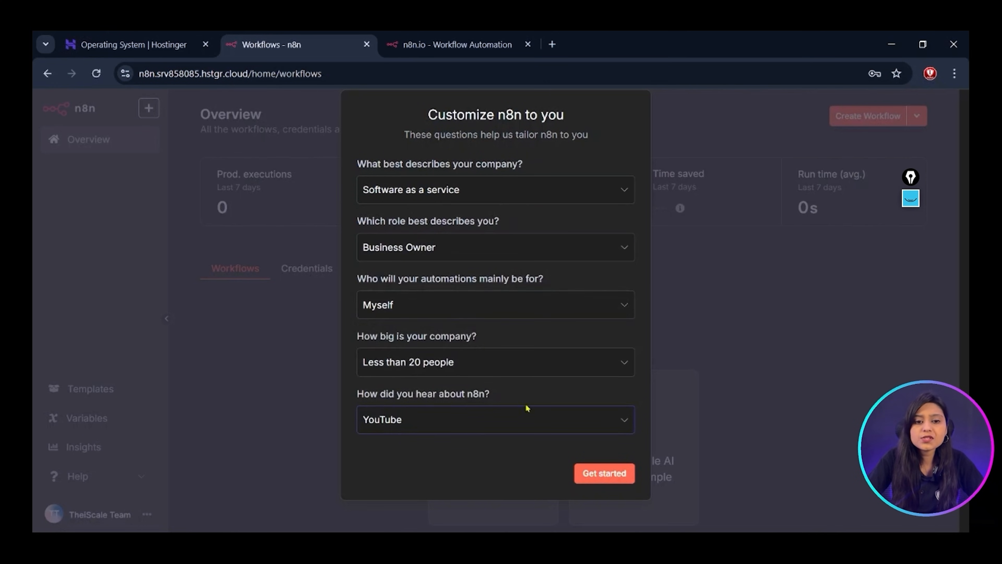
{"action": "left_click", "coordinate": [600, 475]}
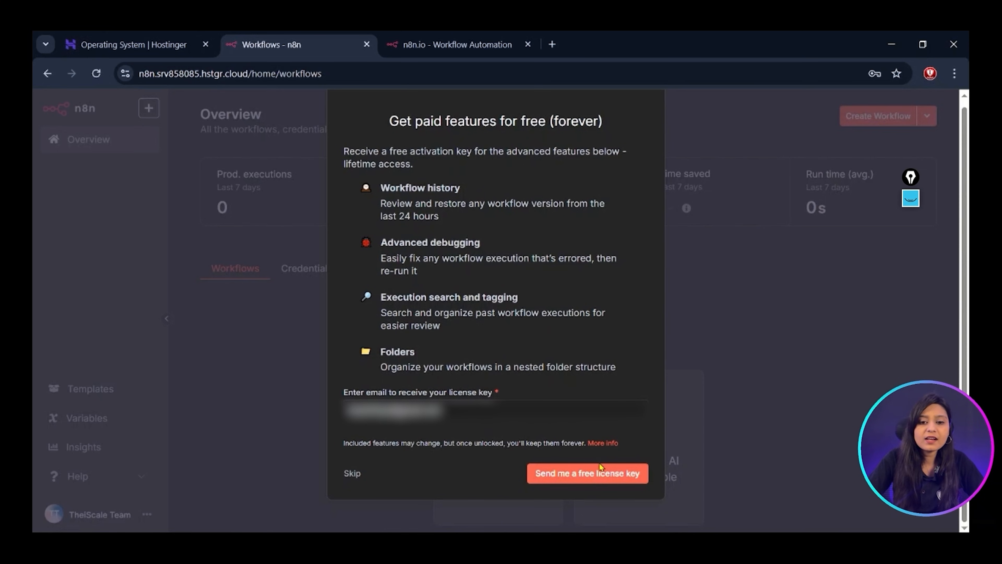
- Request the free n8n license key by email and copy the key from the message received in Gmail
{"action": "left_click", "coordinate": [614, 475]}
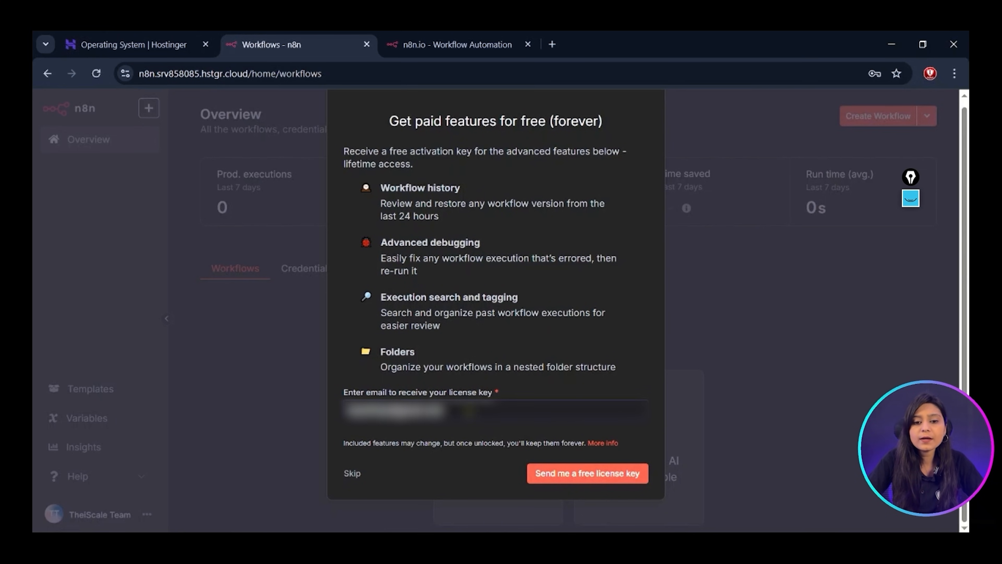
{"action": "left_click", "coordinate": [549, 473]}
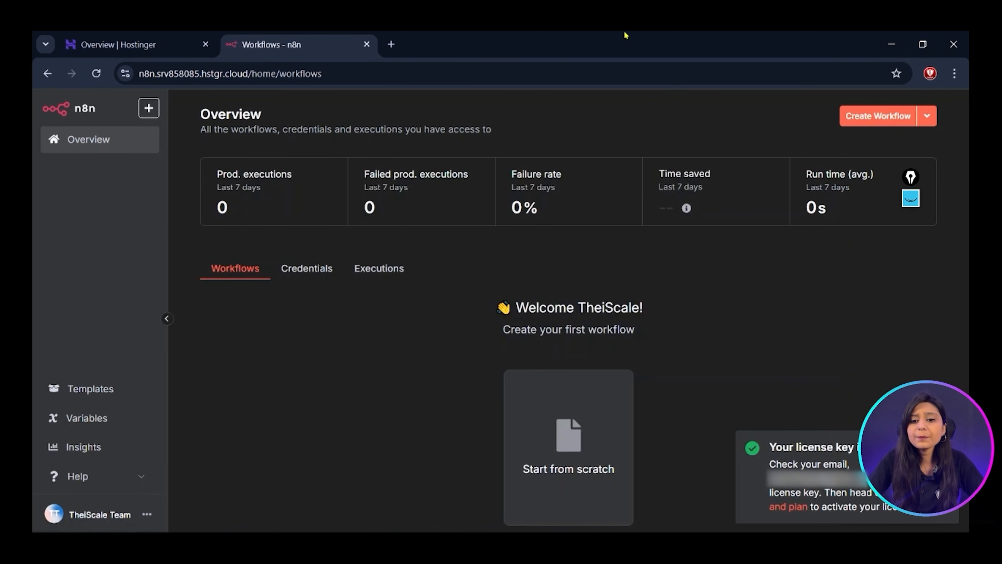
{"action": "left_click", "coordinate": [391, 44]}
{"action": "left_click", "coordinate": [843, 111]}
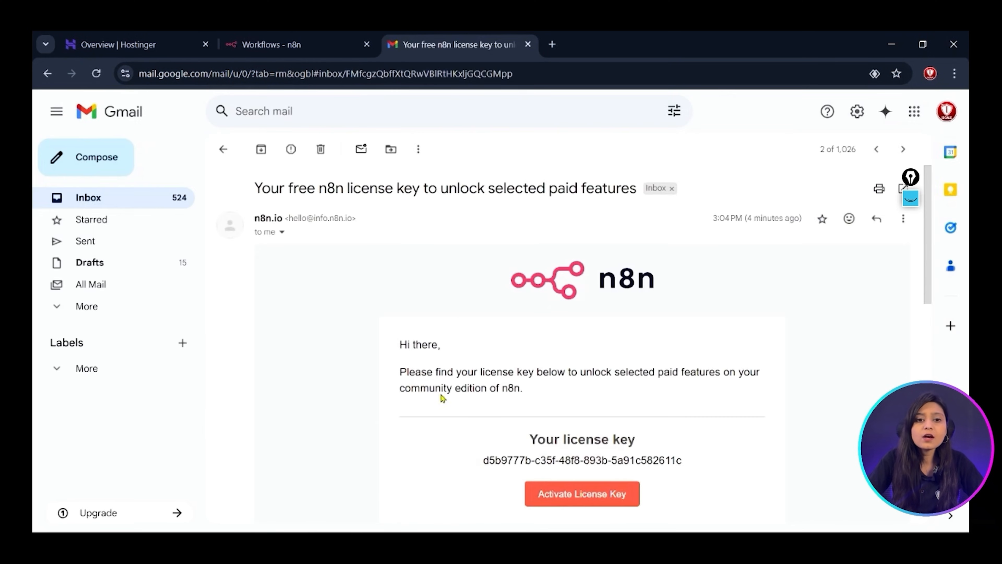
{"action": "scroll", "coordinate": [497, 447], "scroll_direction": "down", "scroll_amount": 3}
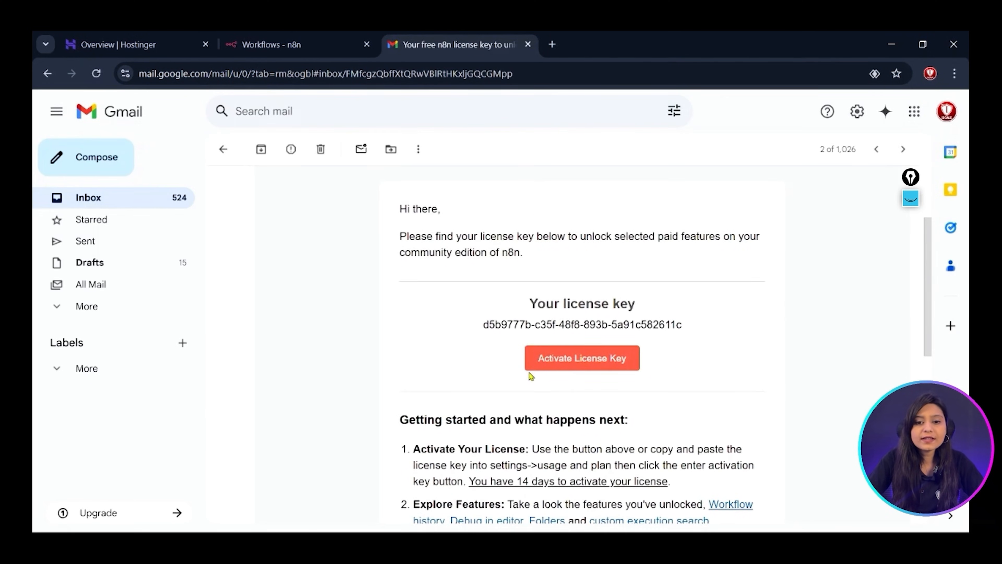
{"action": "left_click_drag", "start_coordinate": [482, 324], "coordinate": [688, 324]}
{"action": "key", "text": "ctrl+c"}
- Activate n8n's paid features by pasting the license key as the activation key in the Usage and plan settings, and return to the overview
{"action": "left_click", "coordinate": [286, 35]}
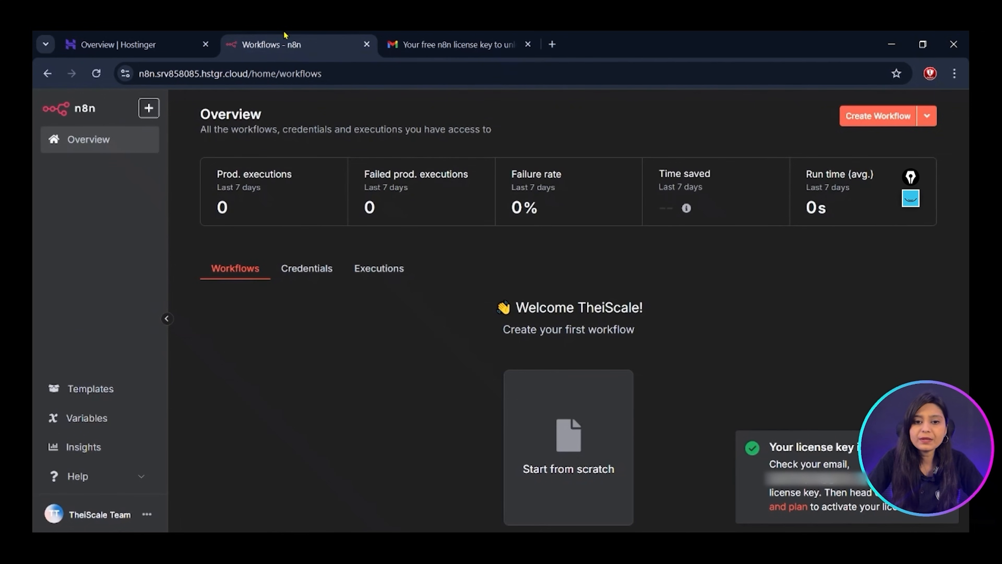
{"action": "left_click", "coordinate": [147, 514]}
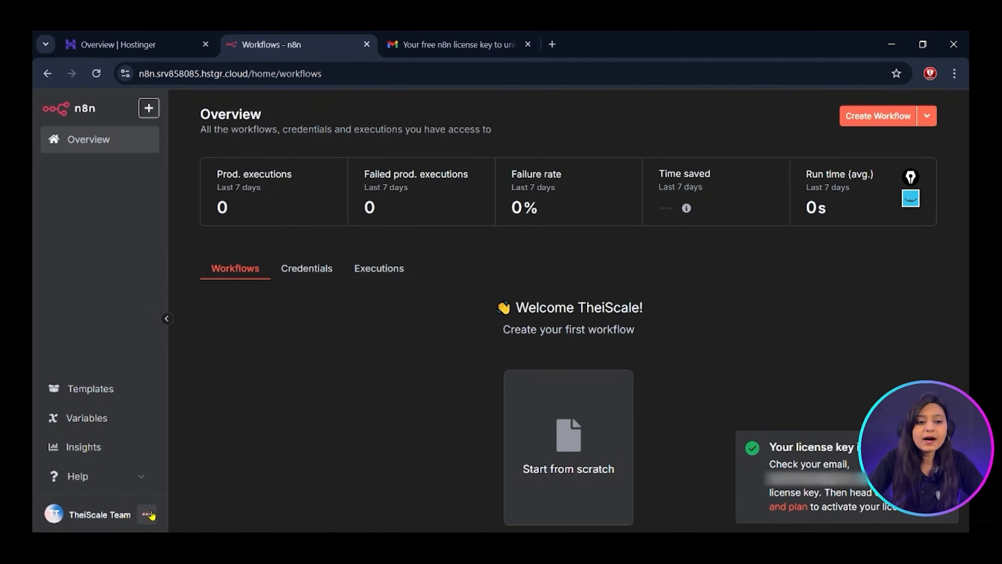
{"action": "left_click", "coordinate": [168, 463]}
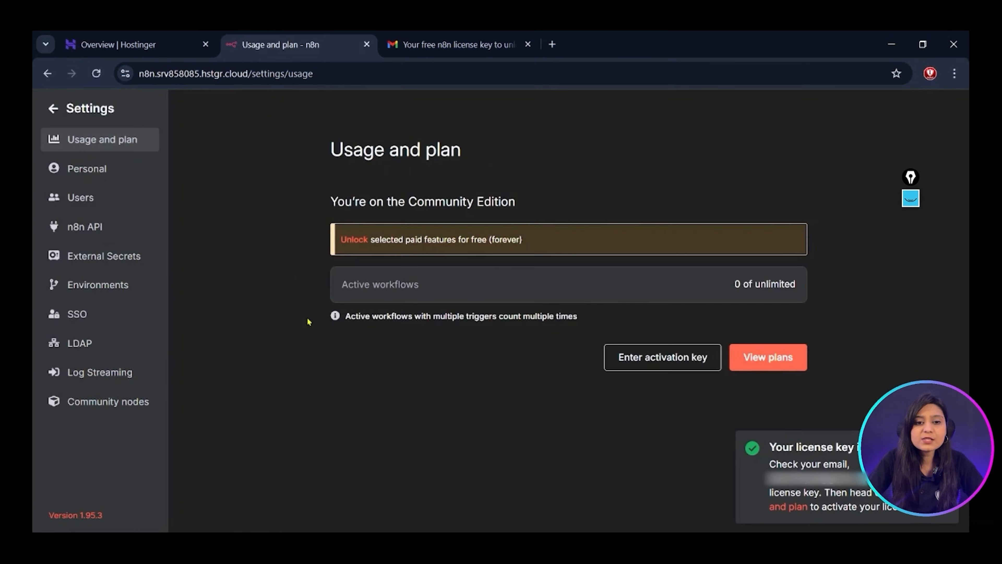
{"action": "left_click", "coordinate": [647, 358]}
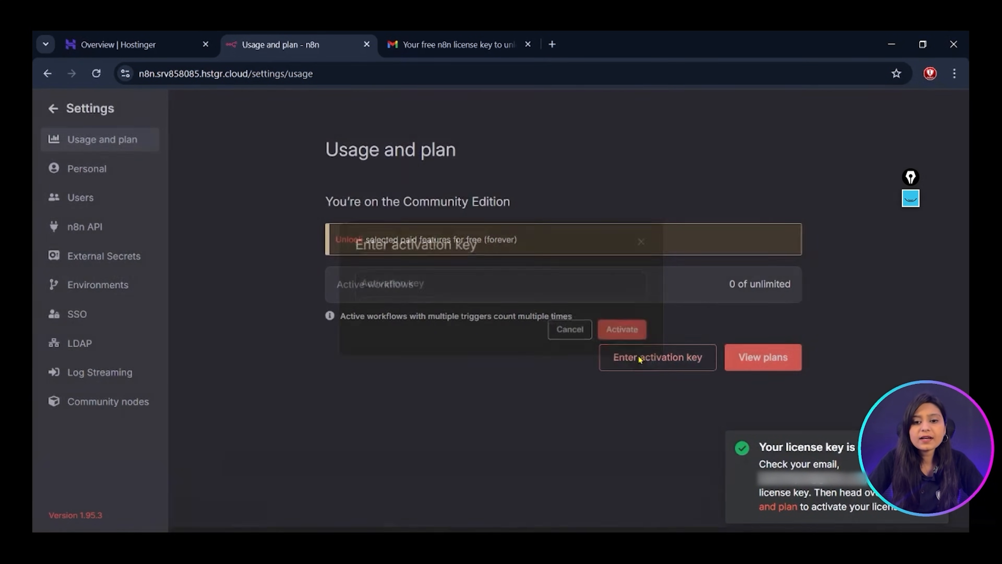
{"action": "key", "text": "ctrl+v"}
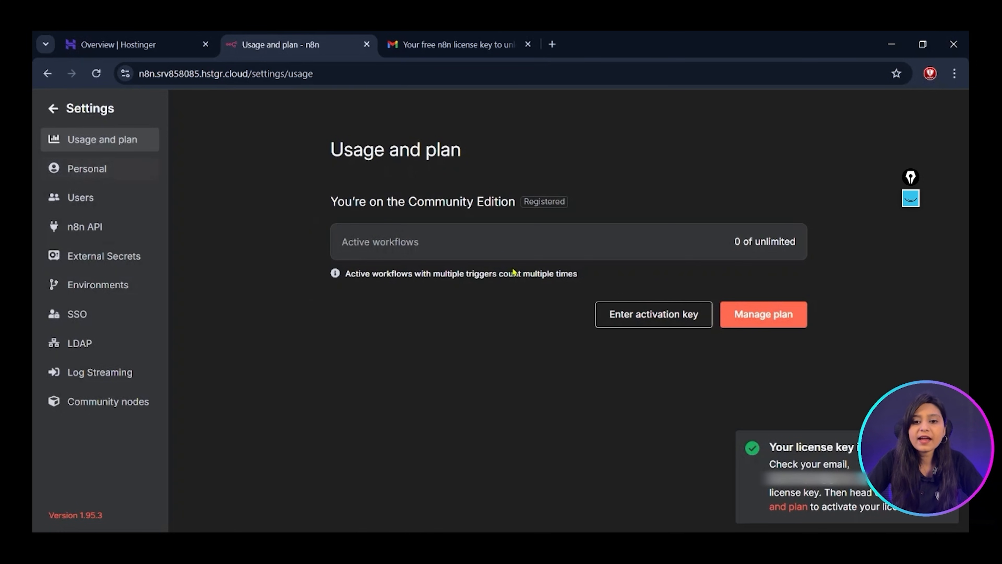
{"action": "left_click", "coordinate": [55, 110]}
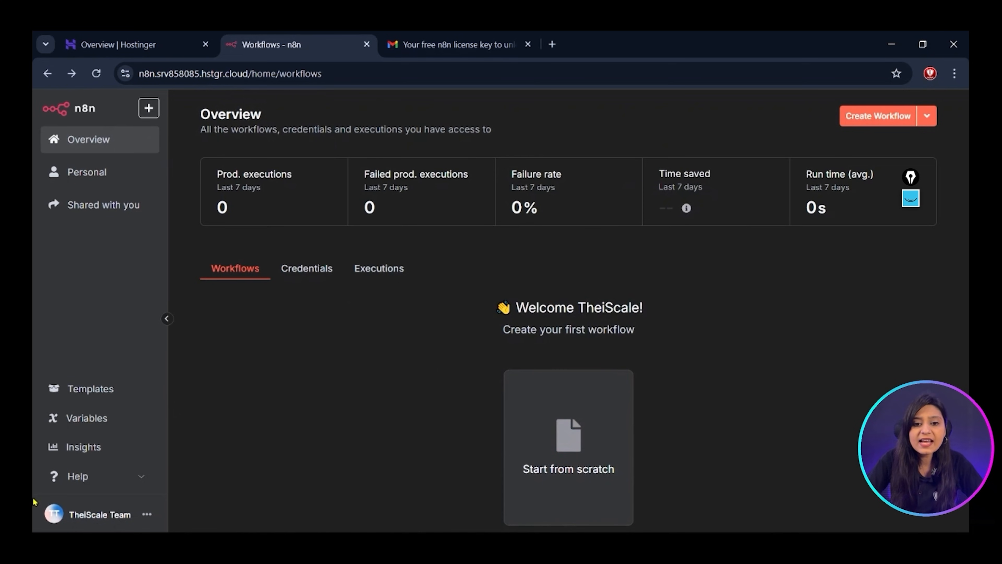
- Open the n8n workflow template library and examine the newcomer essentials and trending AI templates
{"action": "left_click", "coordinate": [67, 390]}
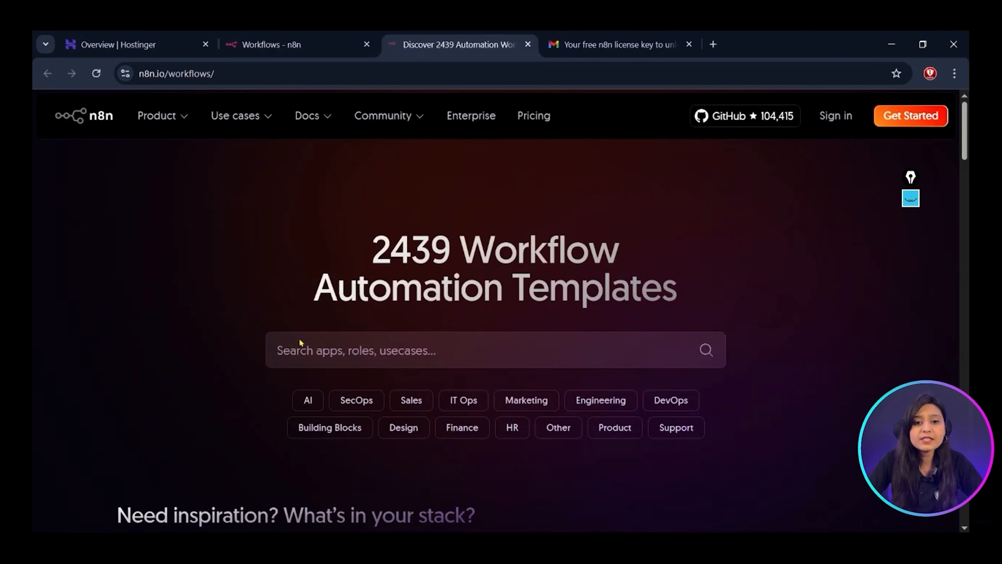
{"action": "scroll", "coordinate": [464, 410], "scroll_direction": "down", "scroll_amount": 12}
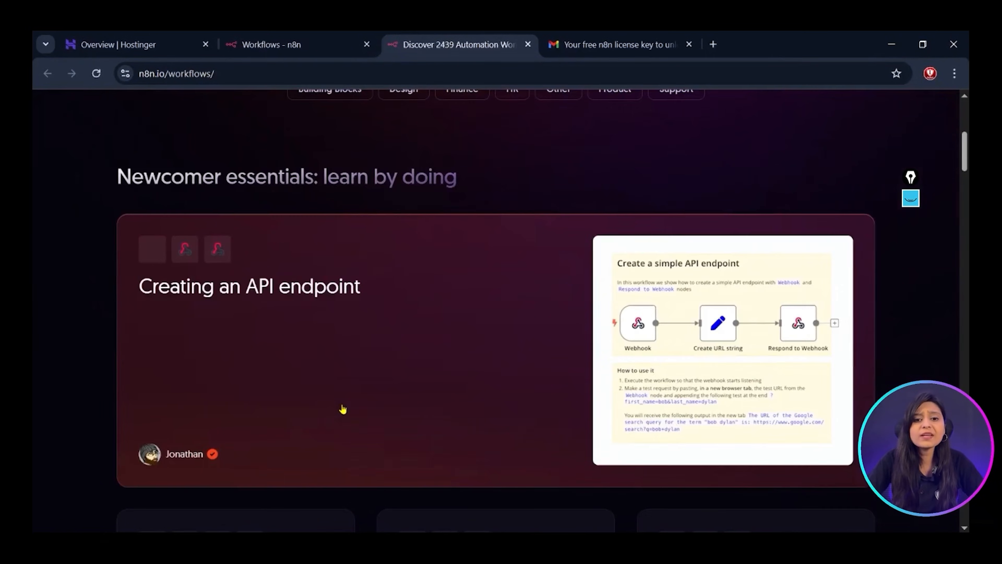
{"action": "scroll", "coordinate": [338, 406], "scroll_direction": "down", "scroll_amount": 6}
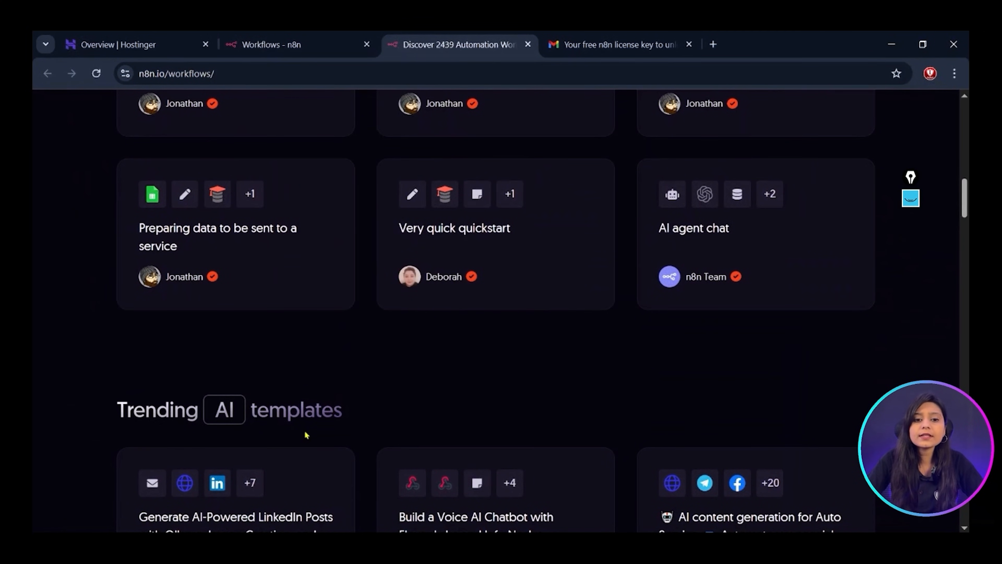
{"action": "scroll", "coordinate": [498, 442], "scroll_direction": "down", "scroll_amount": 5}
{"action": "scroll", "coordinate": [552, 385], "scroll_direction": "down", "scroll_amount": 5}
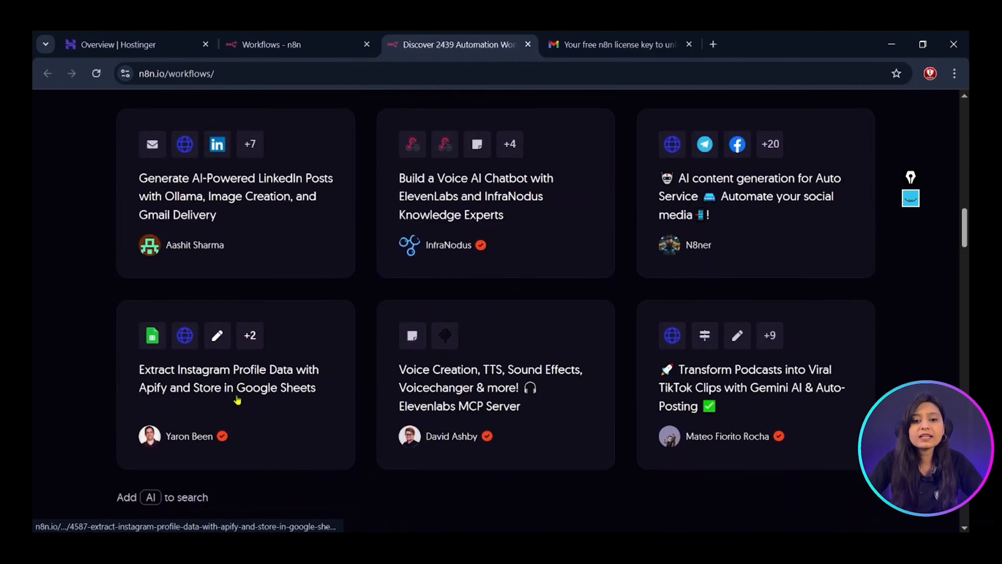
{"action": "scroll", "coordinate": [606, 402], "scroll_direction": "down", "scroll_amount": 10}
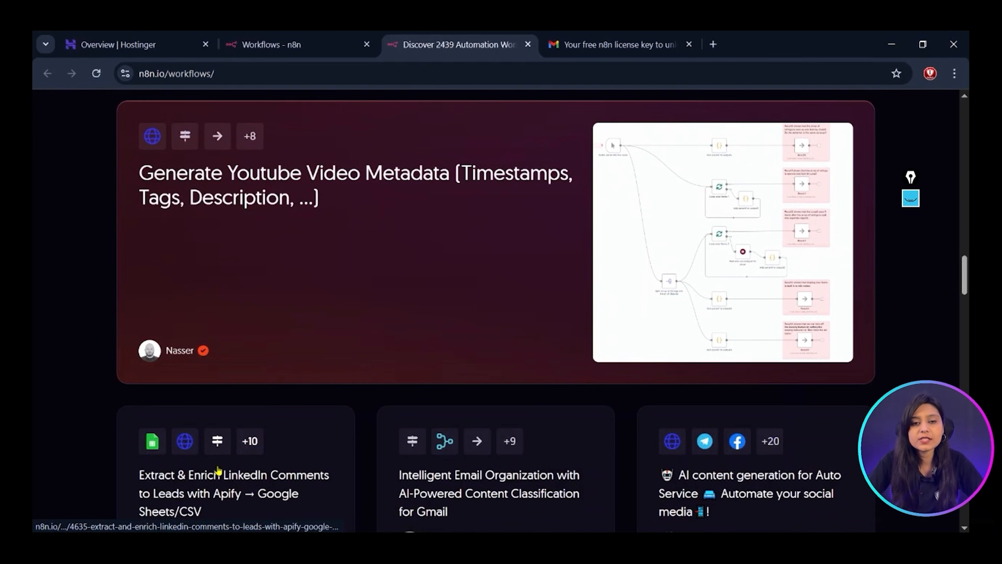
- Start a workflow from scratch in the n8n instance with an On chat message trigger, and make its chat publicly available
{"action": "left_click", "coordinate": [300, 45]}
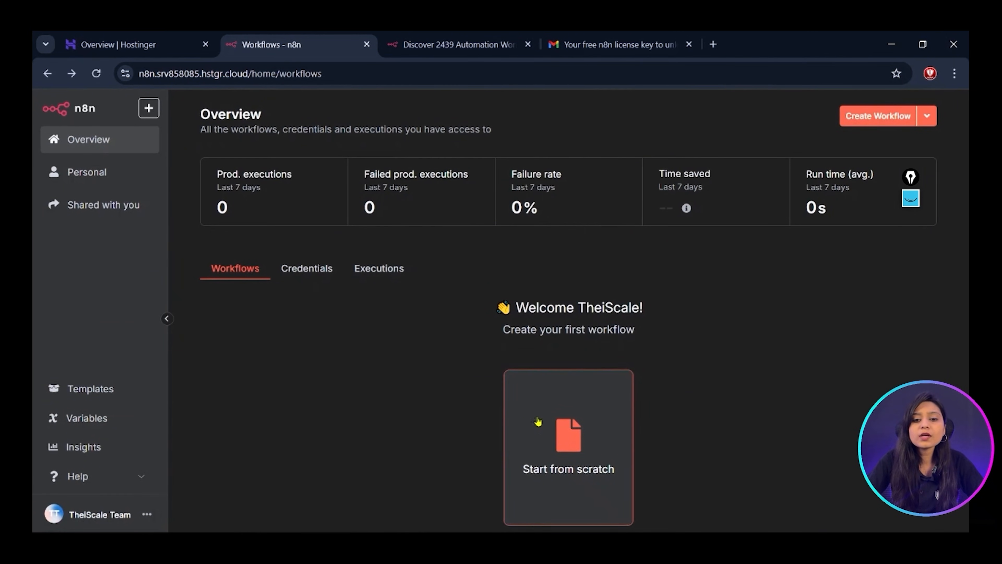
{"action": "left_click", "coordinate": [546, 448]}
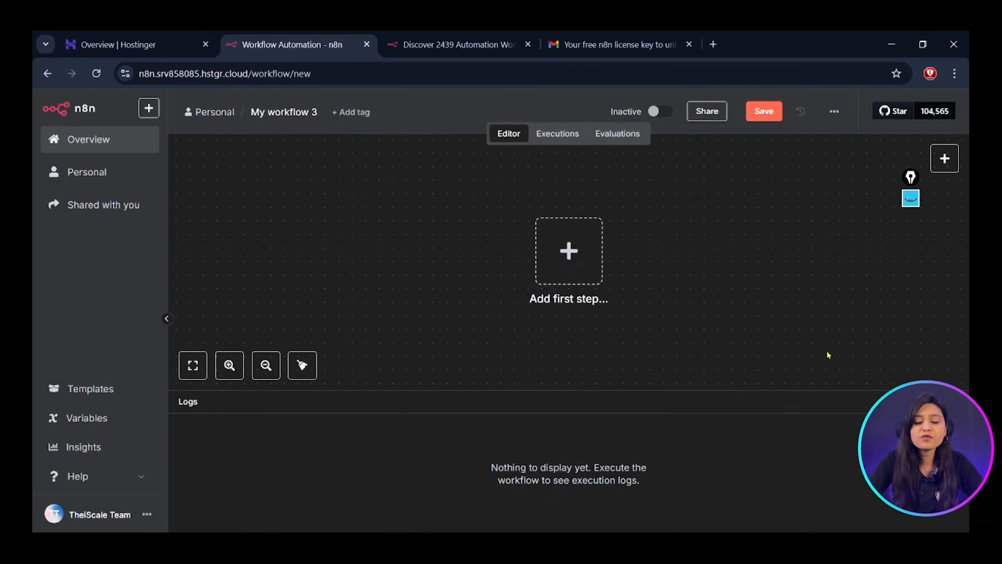
{"action": "left_click", "coordinate": [944, 158]}
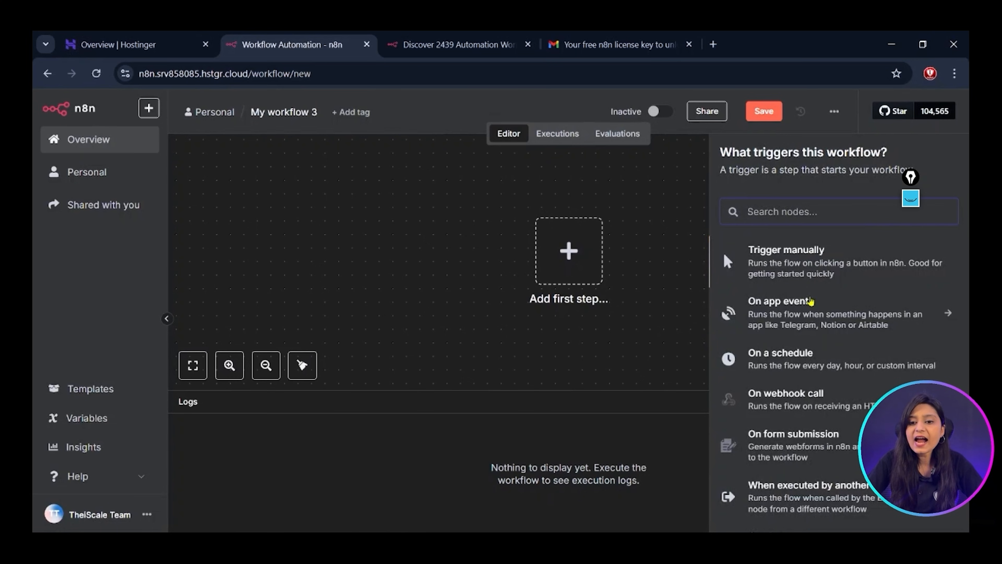
{"action": "scroll", "coordinate": [825, 427], "scroll_direction": "down", "scroll_amount": 5}
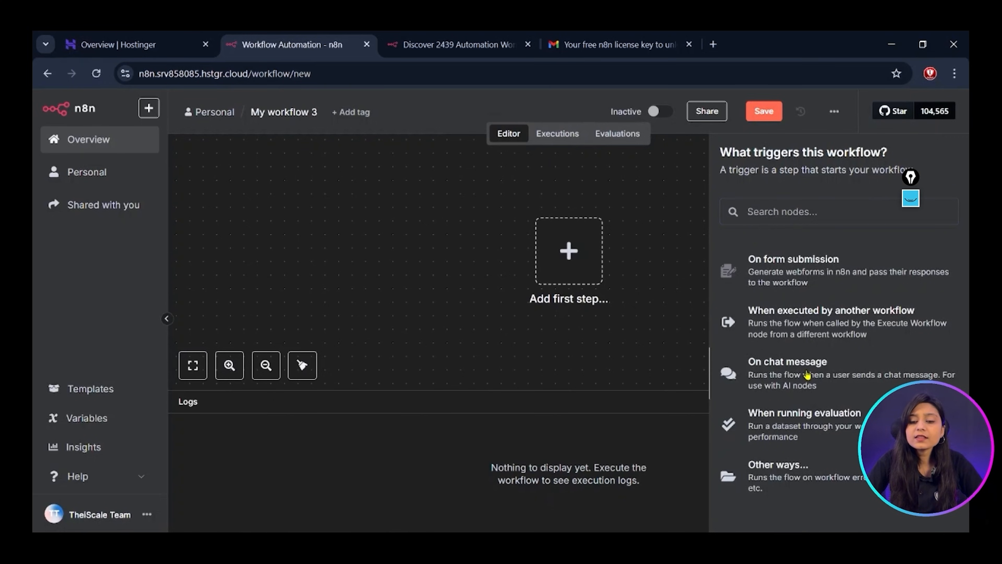
{"action": "left_click", "coordinate": [807, 375]}
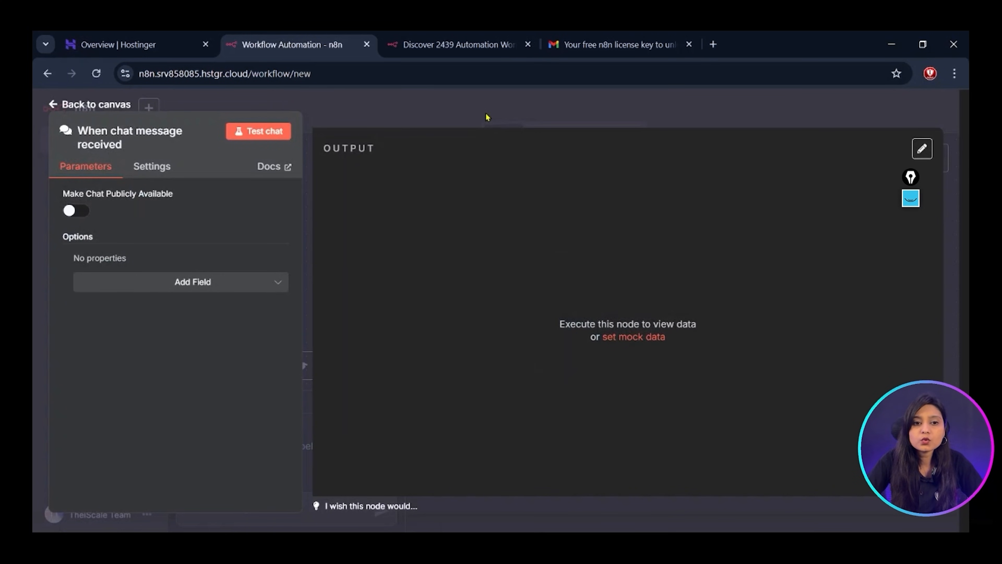
{"action": "left_click", "coordinate": [74, 211]}
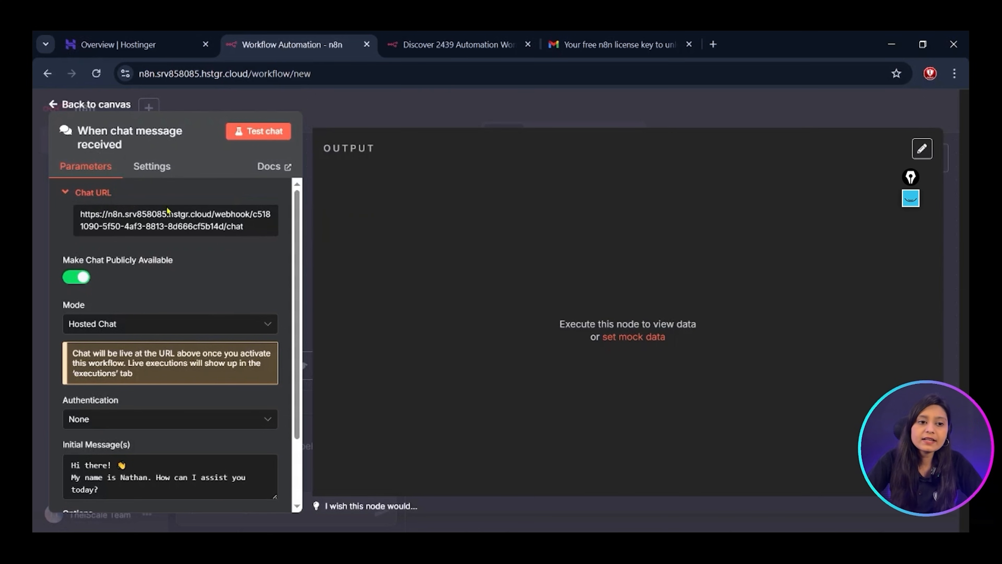
{"action": "left_click", "coordinate": [416, 112]}
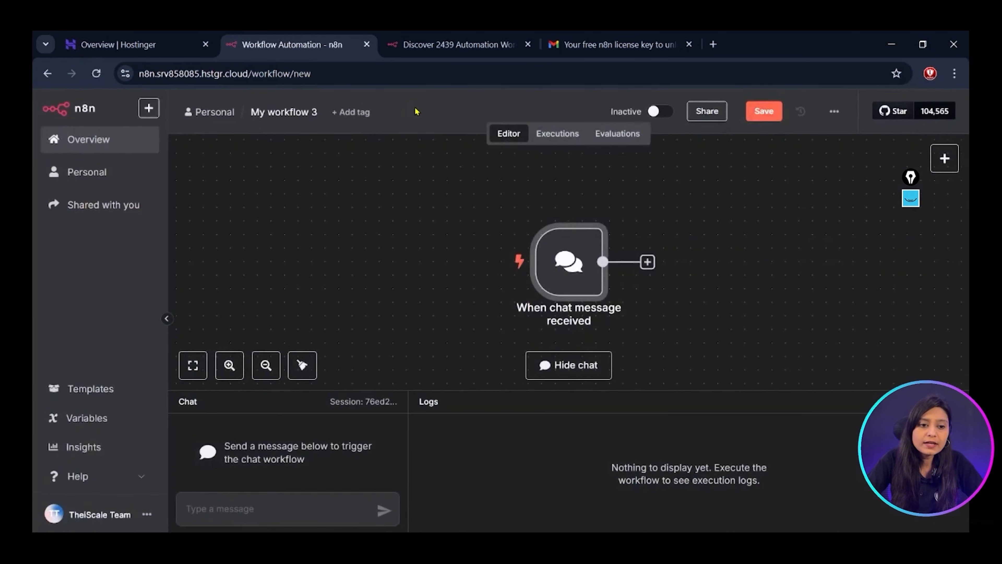
- Browse the AI nodes that can follow the chat trigger and open the recommended AI Templates
{"action": "left_click", "coordinate": [647, 262]}
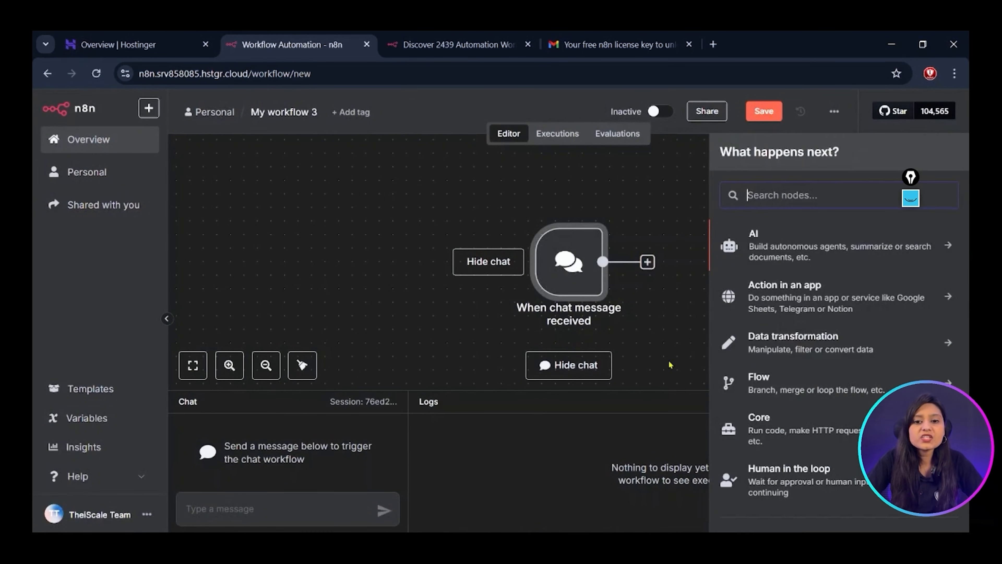
{"action": "left_click", "coordinate": [753, 240]}
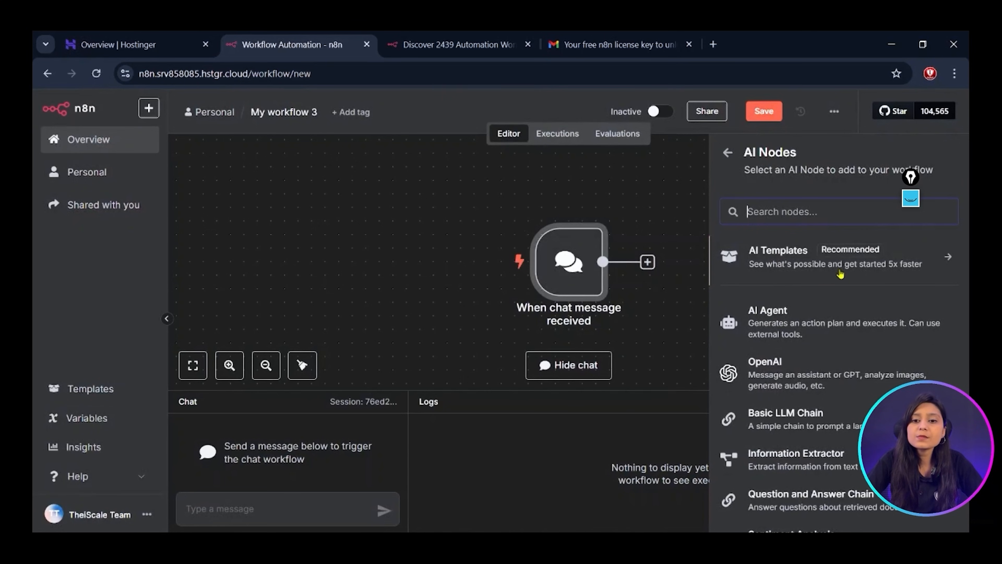
{"action": "left_click", "coordinate": [780, 266]}
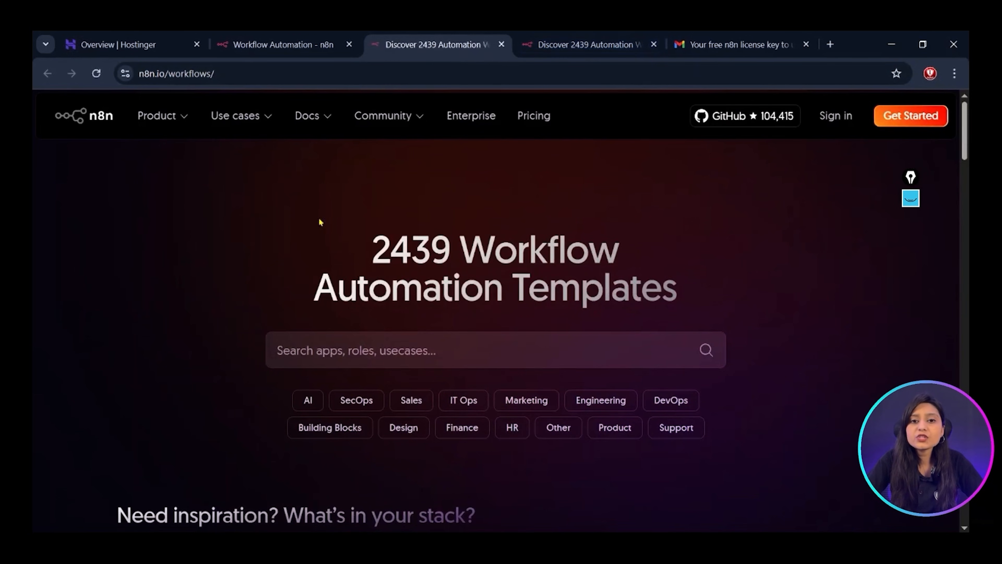
- Close the two template library pages and the license key e-mail, returning to the n8n workflow
{"action": "left_click", "coordinate": [501, 44]}
{"action": "left_click", "coordinate": [501, 44]}
{"action": "left_click", "coordinate": [501, 44]}
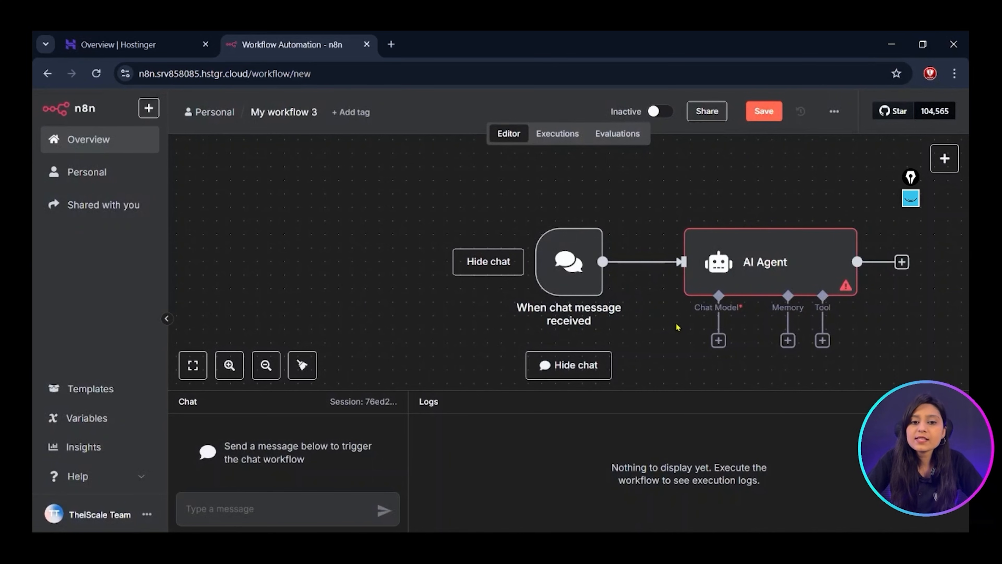
- Browse the language models available for the AI Agent's chat model and add the Groq Chat Model
{"action": "left_click", "coordinate": [718, 340]}
{"action": "scroll", "coordinate": [771, 278], "scroll_direction": "down", "scroll_amount": 5}
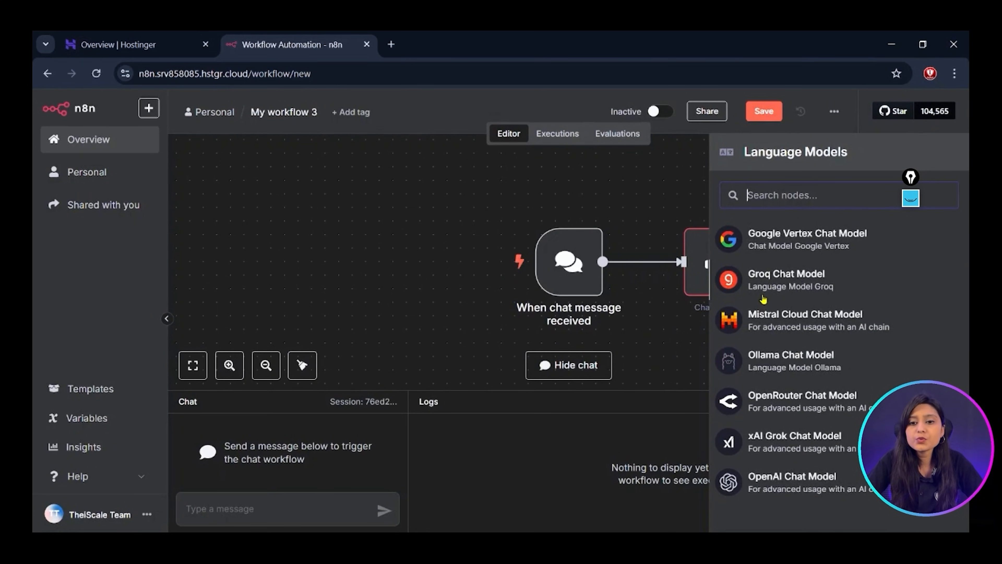
{"action": "scroll", "coordinate": [764, 294], "scroll_direction": "up", "scroll_amount": 5}
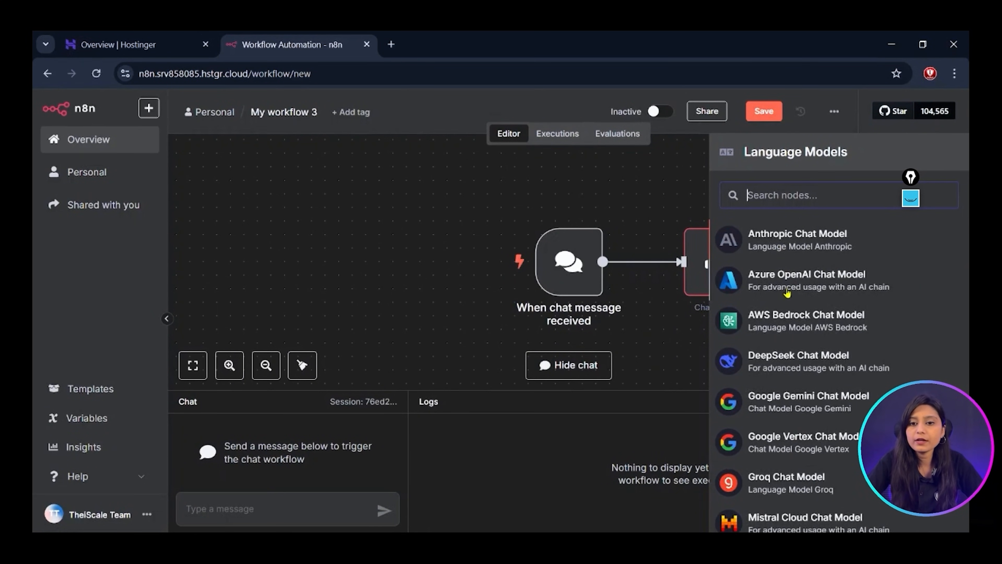
{"action": "scroll", "coordinate": [773, 304], "scroll_direction": "down", "scroll_amount": 3}
{"action": "scroll", "coordinate": [783, 322], "scroll_direction": "down", "scroll_amount": 2}
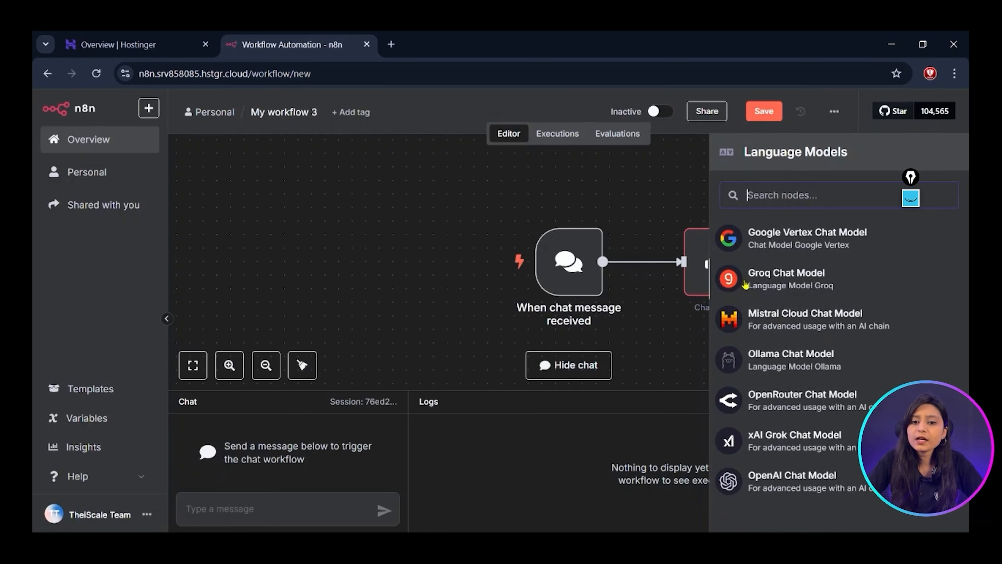
{"action": "left_click", "coordinate": [775, 284]}
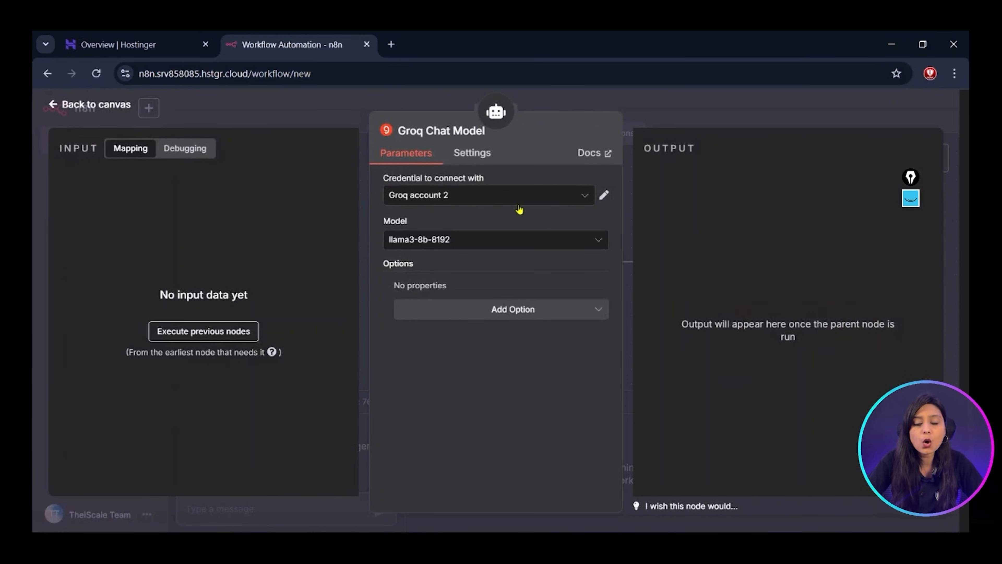
- Search the web for "groq api" in a new browser tab and open GroqCloud's API Keys page
{"action": "left_click", "coordinate": [391, 45]}
{"action": "type", "text": "groq api"}
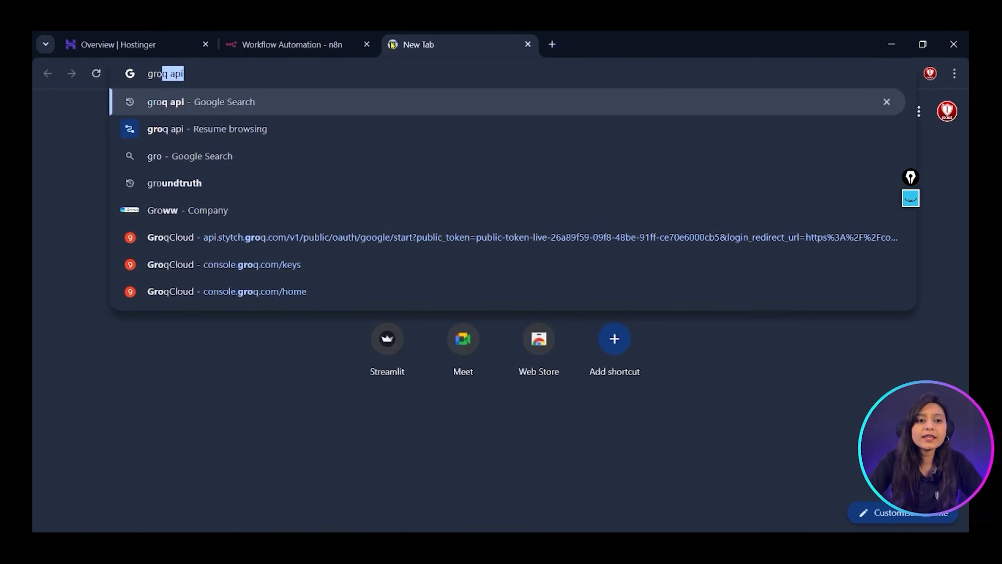
{"action": "type", "text": "q"}
{"action": "key", "text": "Return"}
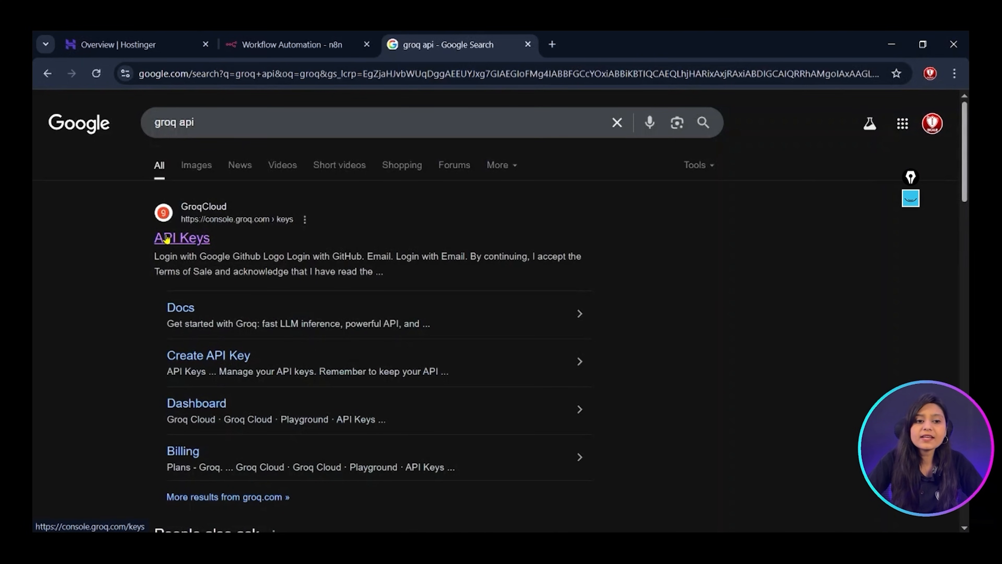
{"action": "left_click", "coordinate": [168, 238]}
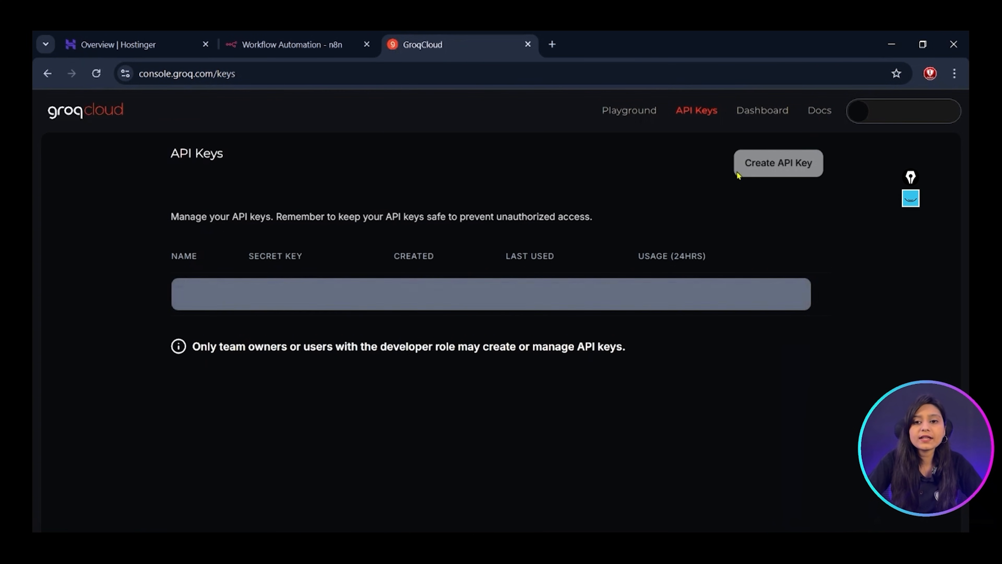
- Create a Groq API key with the display name "n8n new" and copy it
{"action": "left_click", "coordinate": [773, 168]}
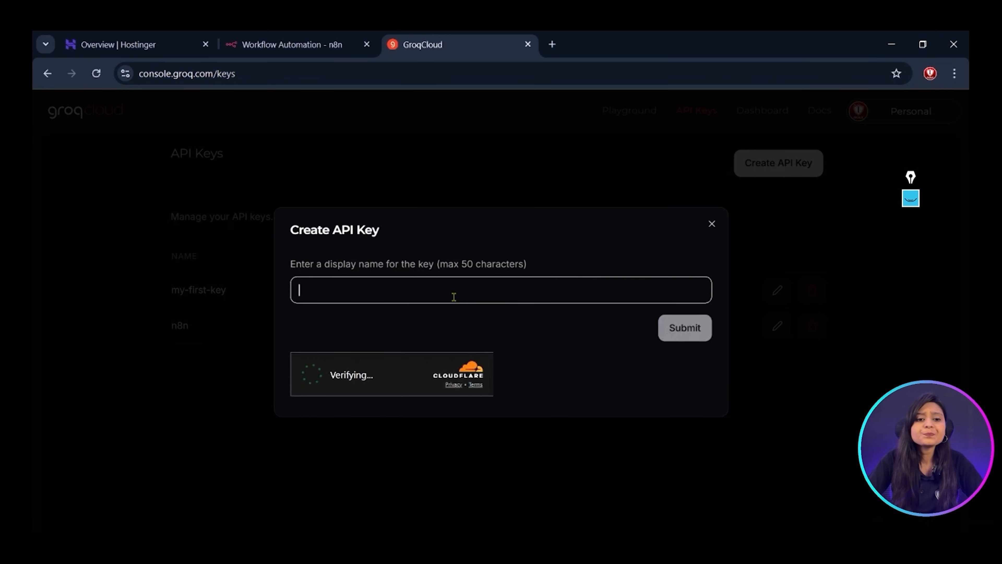
{"action": "type", "text": "n8n"}
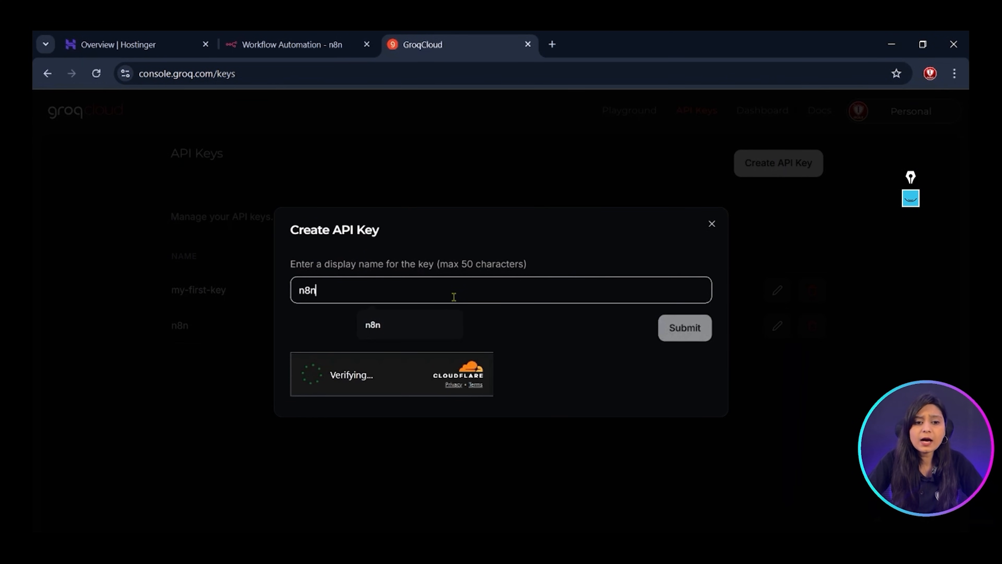
{"action": "type", "text": " new"}
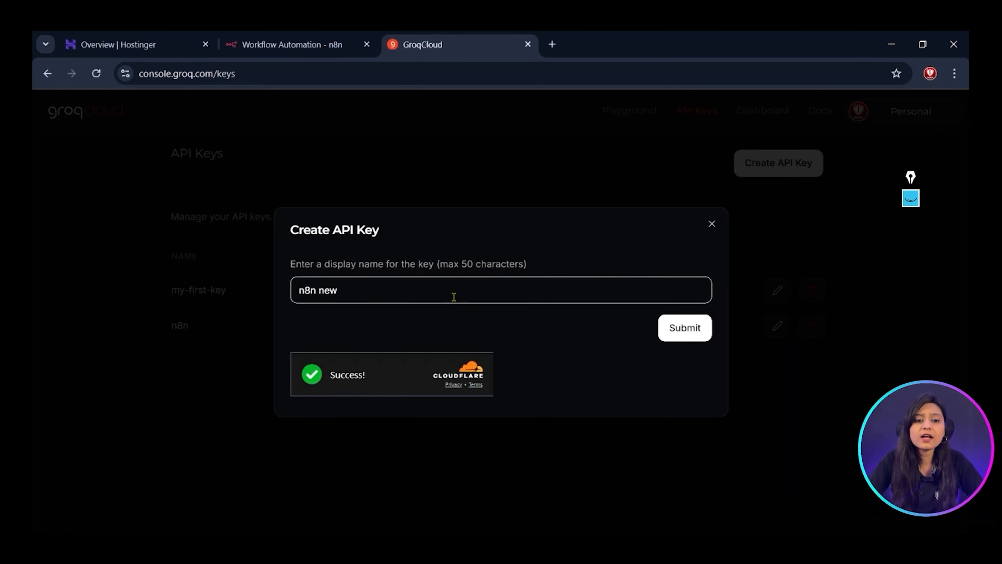
{"action": "left_click", "coordinate": [695, 329]}
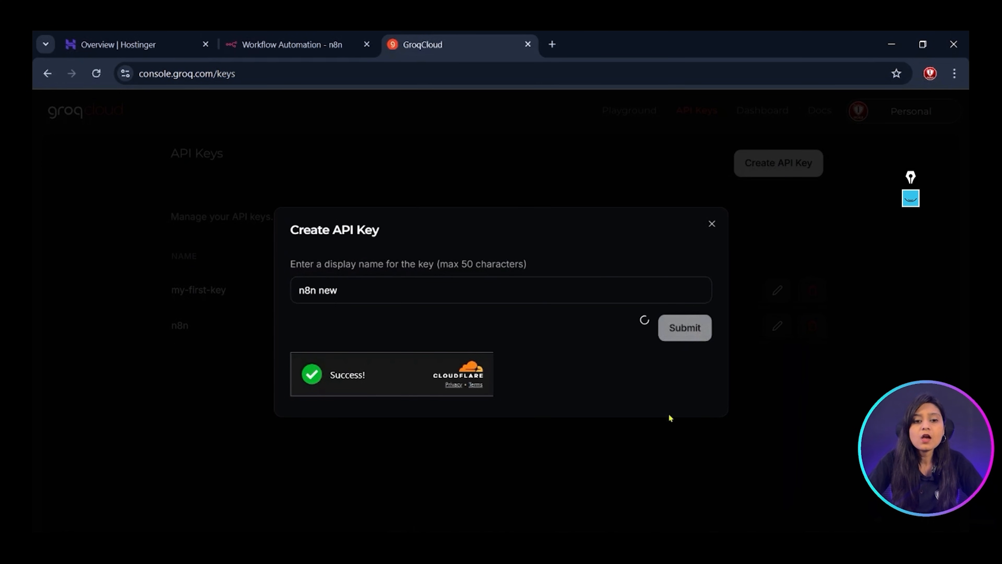
{"action": "left_click", "coordinate": [678, 294]}
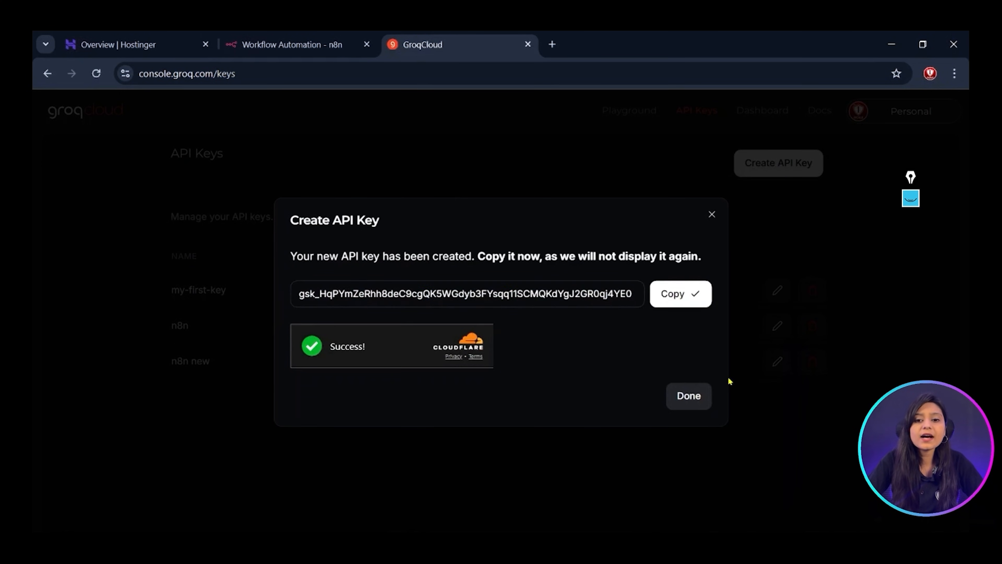
{"action": "left_click", "coordinate": [695, 396]}
- Back in n8n, create a new Groq credential for the chat model, paste the copied API key into it and save it
{"action": "left_click", "coordinate": [346, 38]}
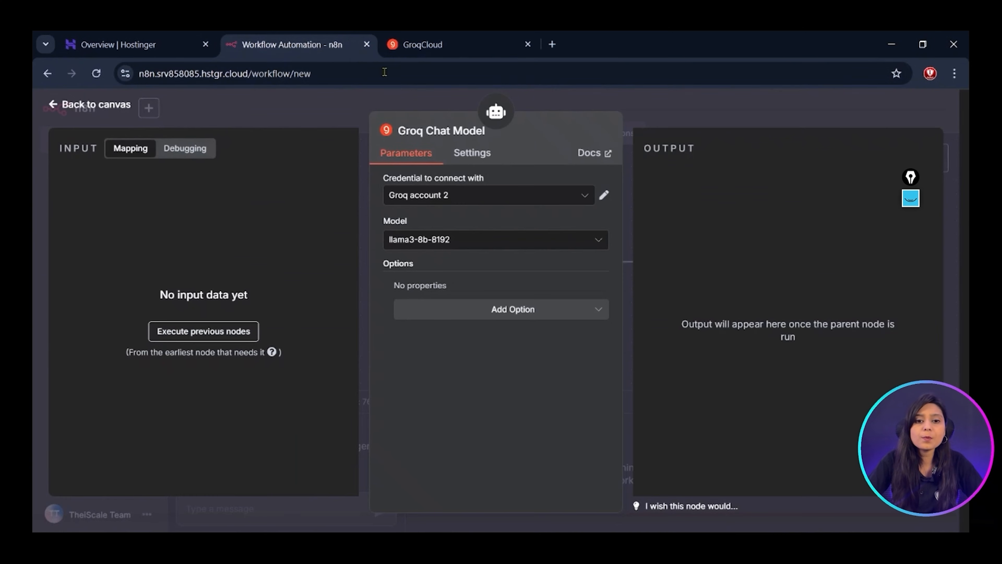
{"action": "left_click", "coordinate": [515, 199]}
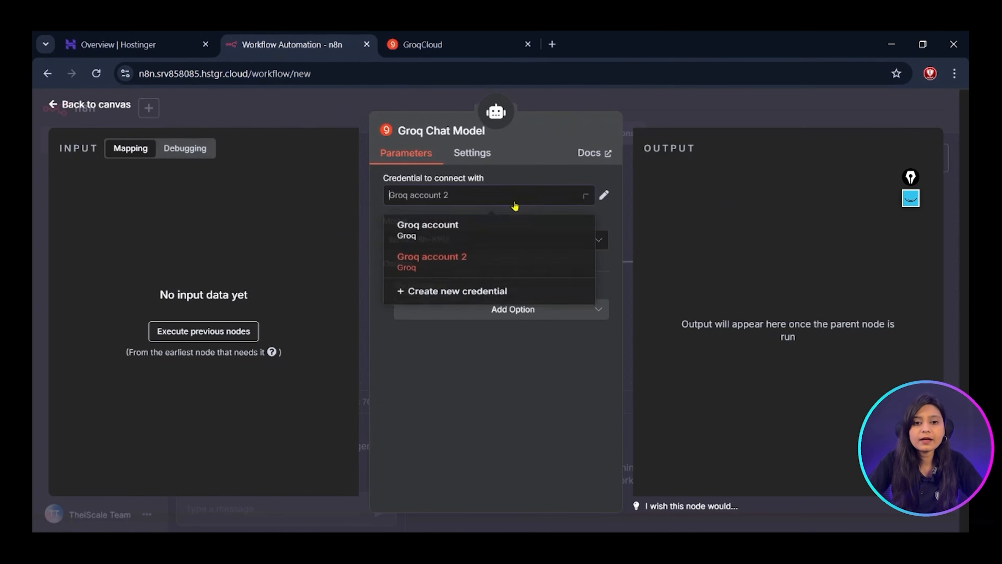
{"action": "left_click", "coordinate": [433, 302]}
{"action": "key", "text": "ctrl+v"}
{"action": "left_click", "coordinate": [357, 269]}
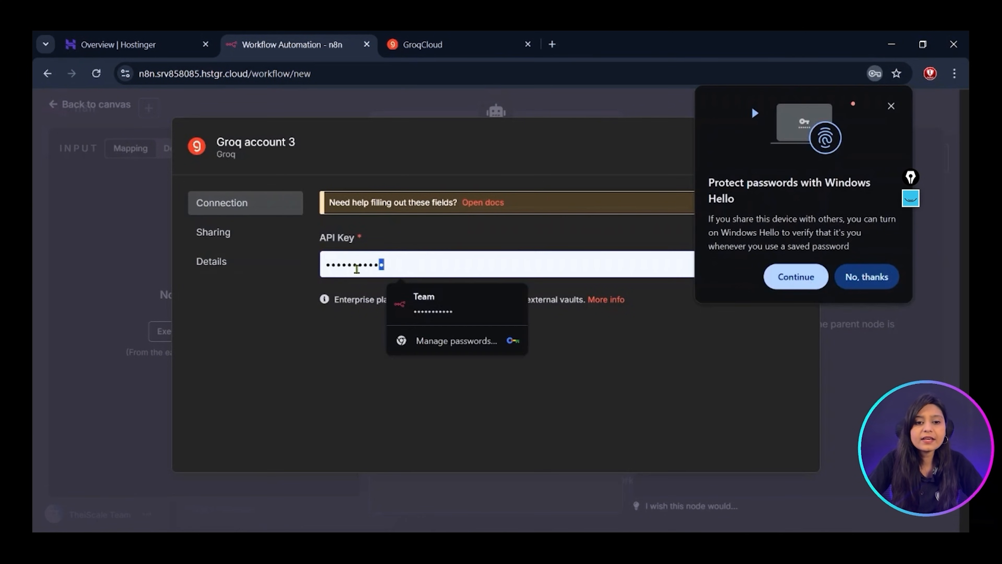
{"action": "key", "text": "ctrl+a"}
{"action": "key", "text": "ctrl+v"}
{"action": "left_click", "coordinate": [756, 150]}
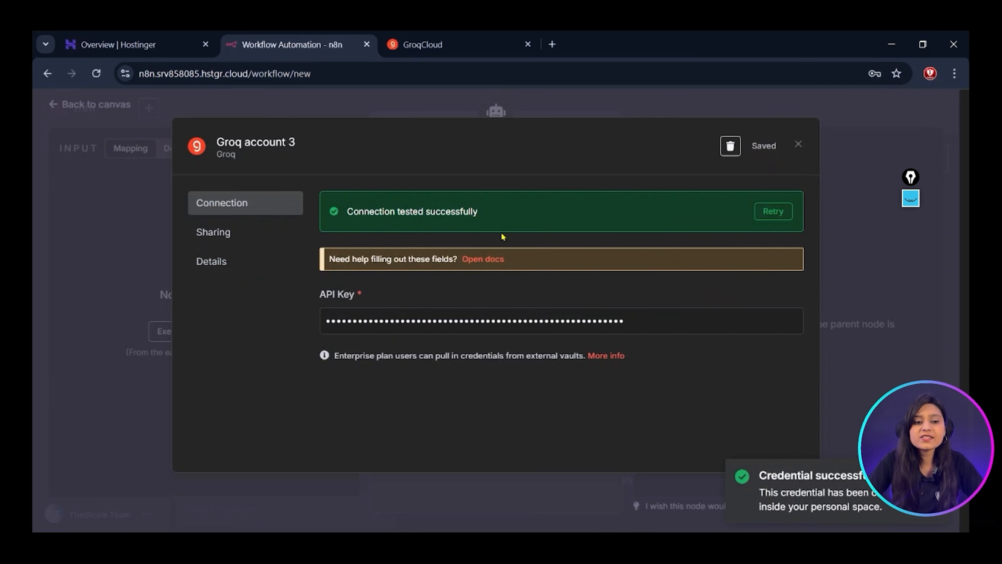
{"action": "left_click", "coordinate": [798, 144]}
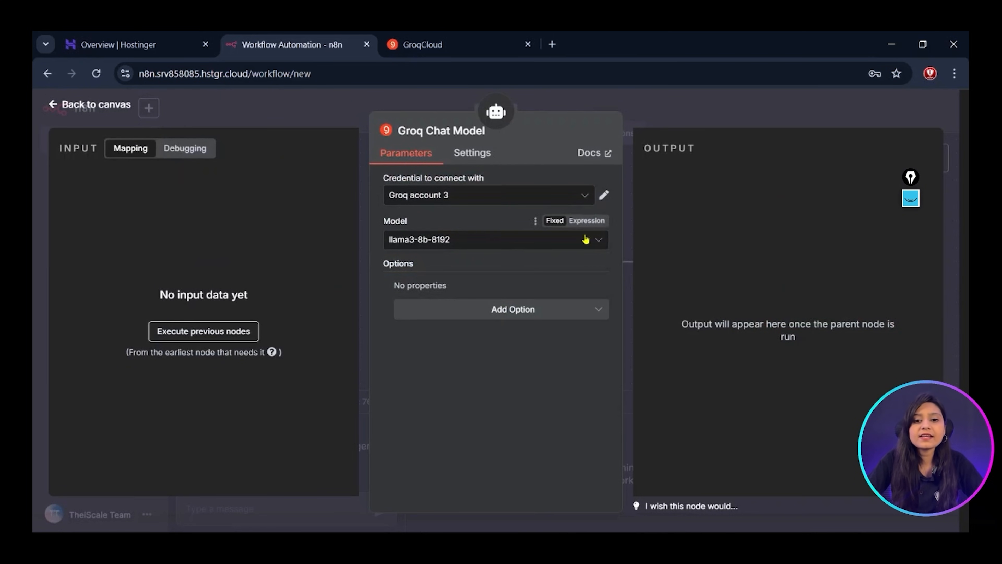
- Set the Groq Chat Model's model to llama-3.3-70b-versatile and return to the canvas
{"action": "left_click", "coordinate": [418, 245]}
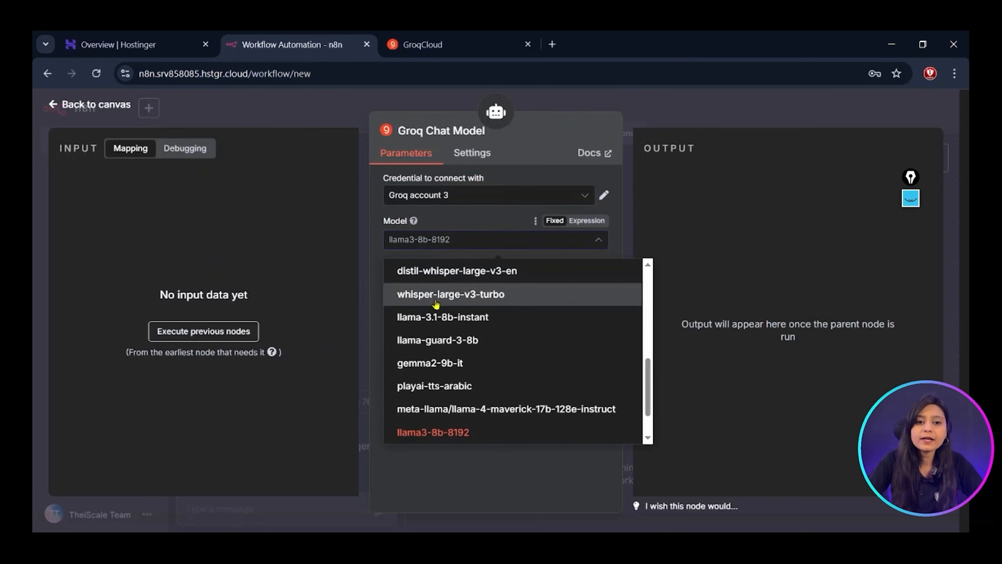
{"action": "scroll", "coordinate": [440, 317], "scroll_direction": "down", "scroll_amount": 2}
{"action": "scroll", "coordinate": [445, 327], "scroll_direction": "up", "scroll_amount": 7}
{"action": "scroll", "coordinate": [445, 327], "scroll_direction": "down", "scroll_amount": 5}
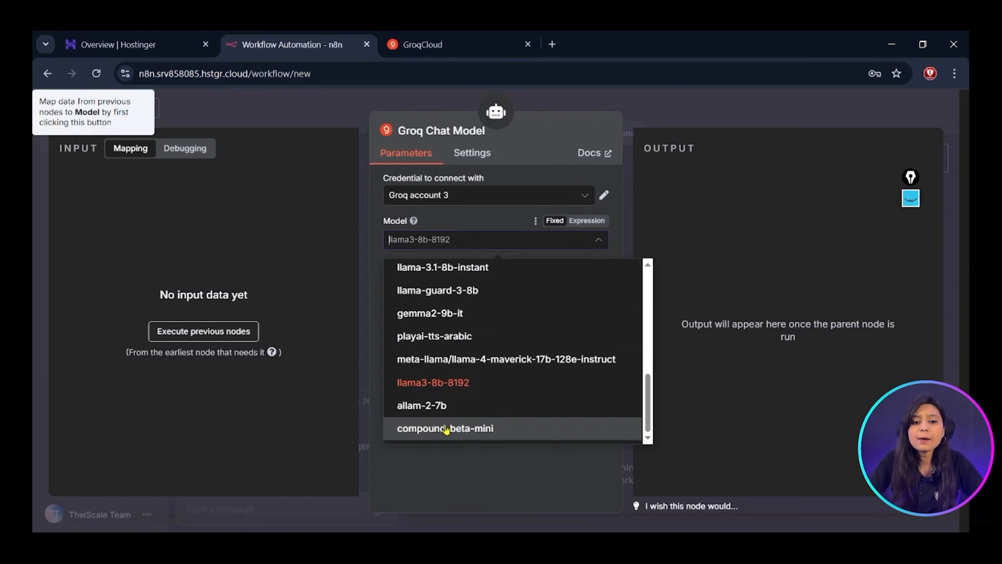
{"action": "scroll", "coordinate": [446, 430], "scroll_direction": "up", "scroll_amount": 5}
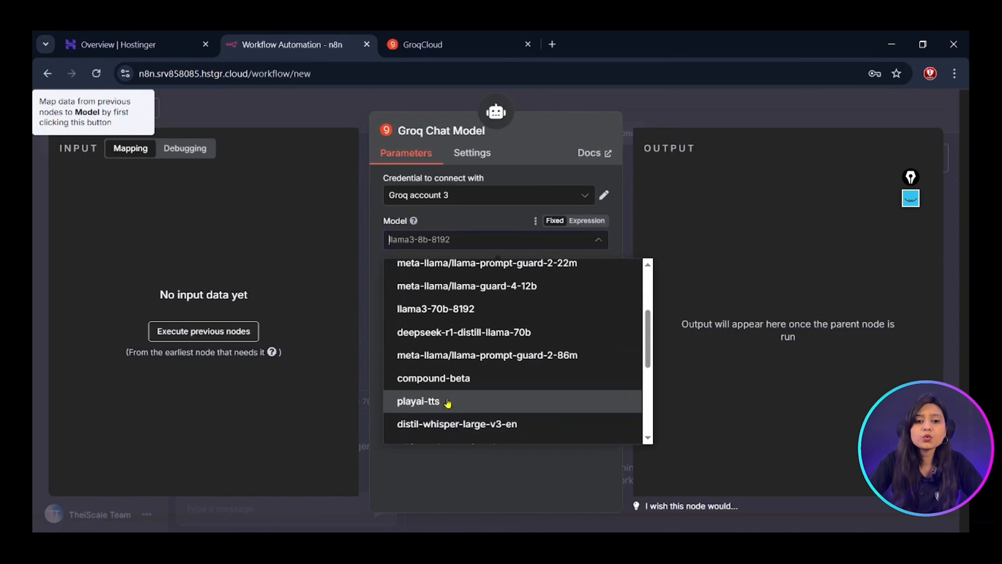
{"action": "scroll", "coordinate": [446, 355], "scroll_direction": "up", "scroll_amount": 2}
{"action": "scroll", "coordinate": [446, 355], "scroll_direction": "up", "scroll_amount": 2}
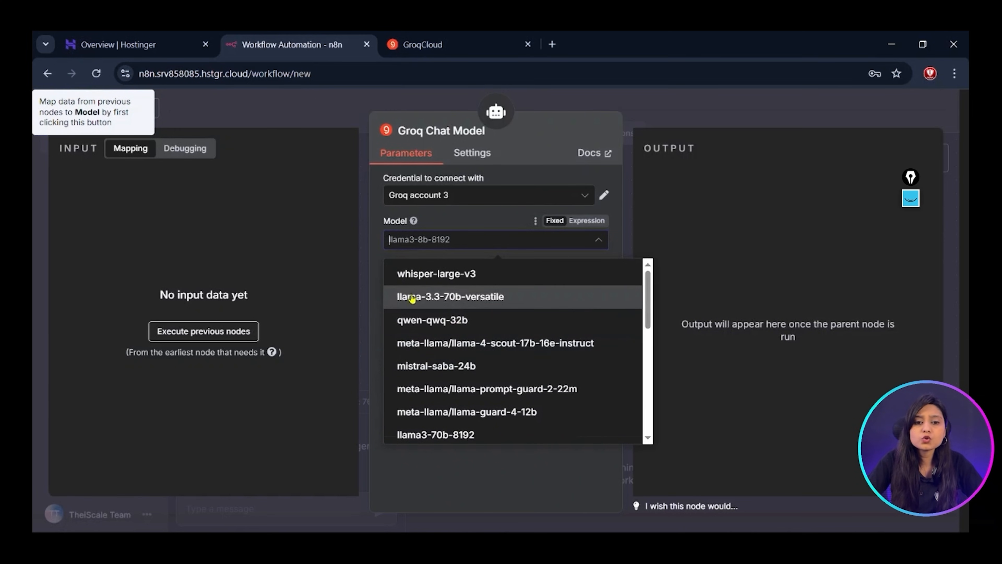
{"action": "left_click", "coordinate": [431, 300]}
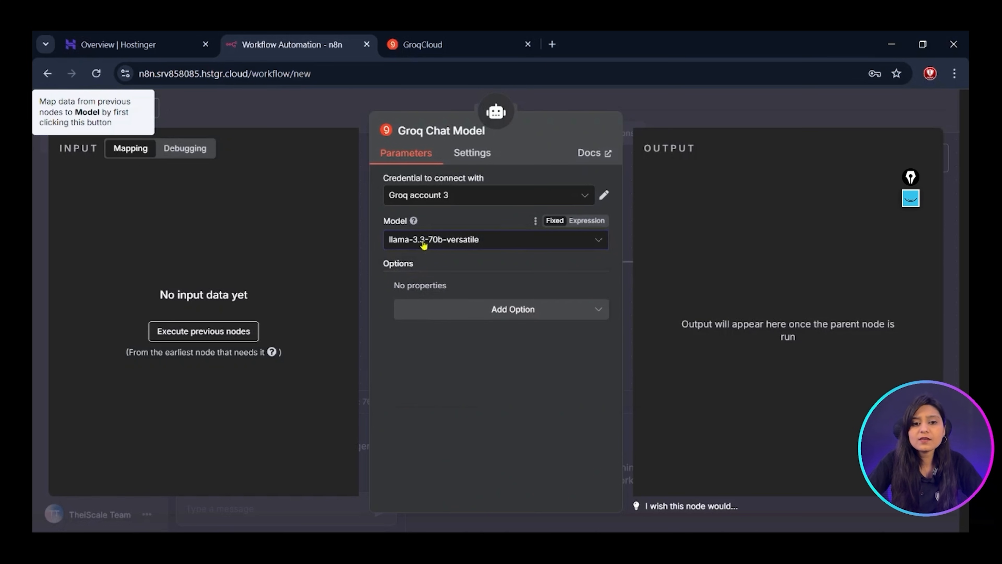
{"action": "left_click", "coordinate": [654, 113]}
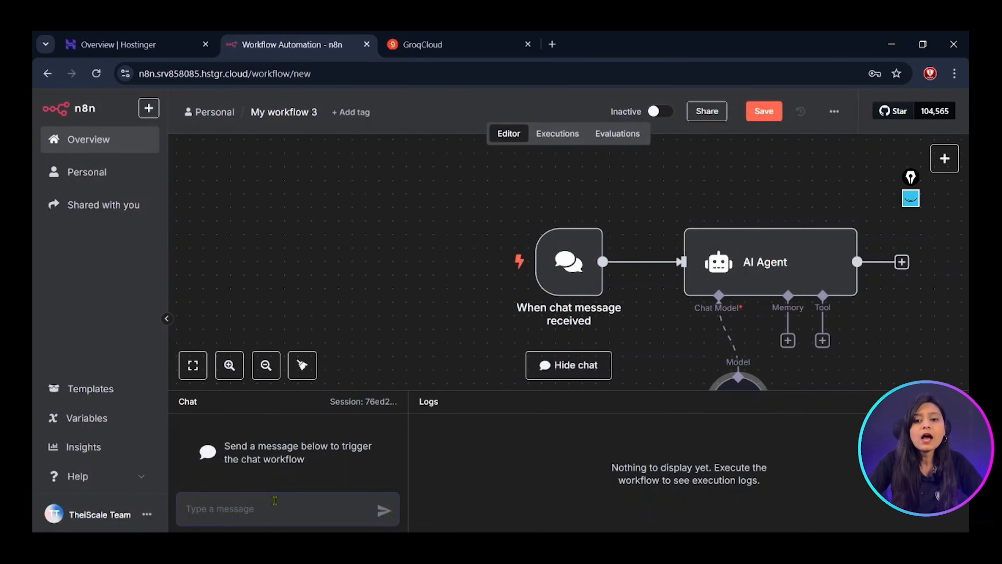
- Test the workflow by sending "hi" in the chat and examine the agent's reply
{"action": "type", "text": "hi"}
{"action": "key", "text": "Return"}
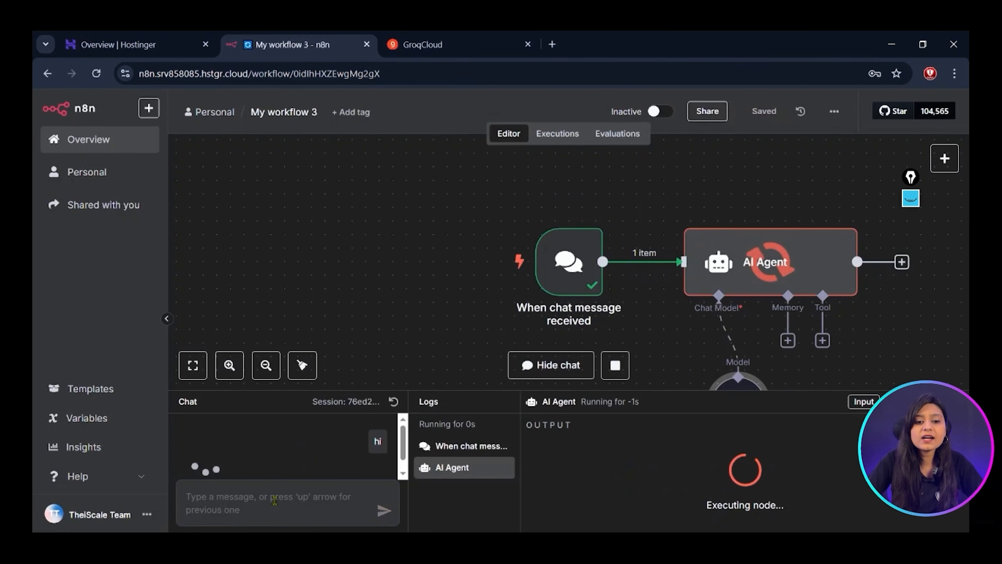
{"action": "scroll", "coordinate": [484, 330], "scroll_direction": "right", "scroll_amount": 5}
{"action": "scroll", "coordinate": [484, 330], "scroll_direction": "right", "scroll_amount": 1}
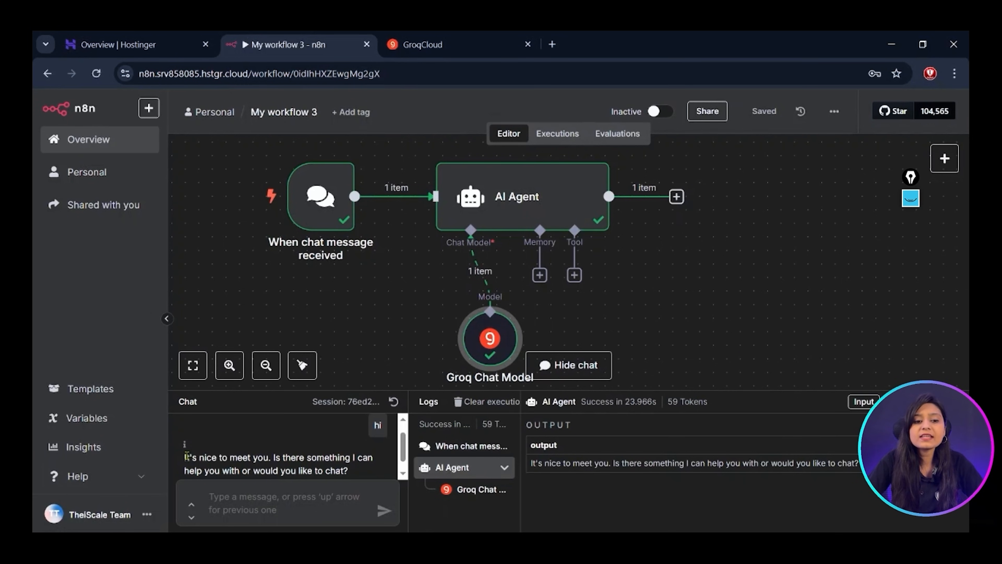
{"action": "left_click_drag", "start_coordinate": [187, 457], "coordinate": [367, 472]}
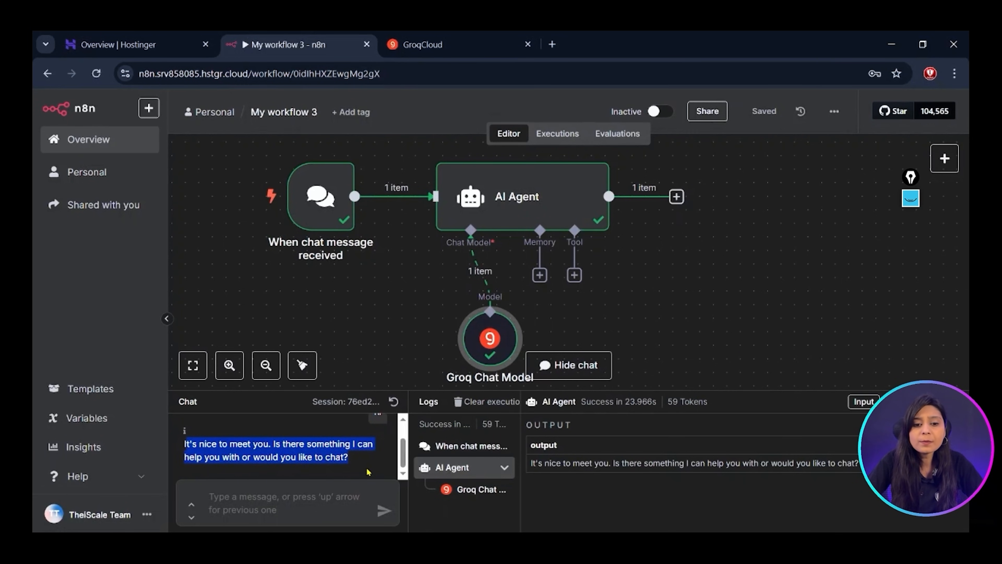
- Send the agent a chat message that begins "my name is" and gives a first name
{"action": "left_click", "coordinate": [301, 504]}
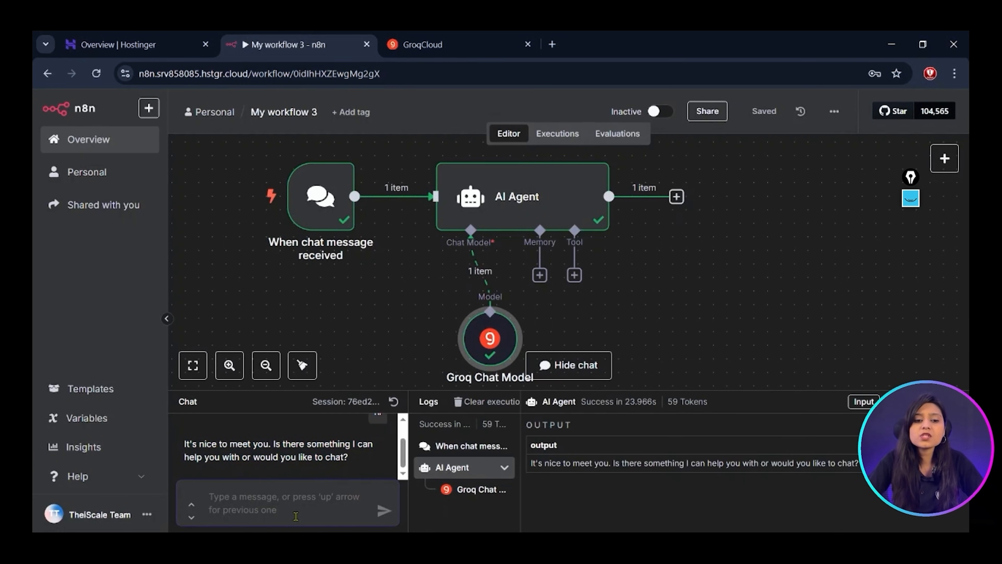
{"action": "type", "text": "my nam"}
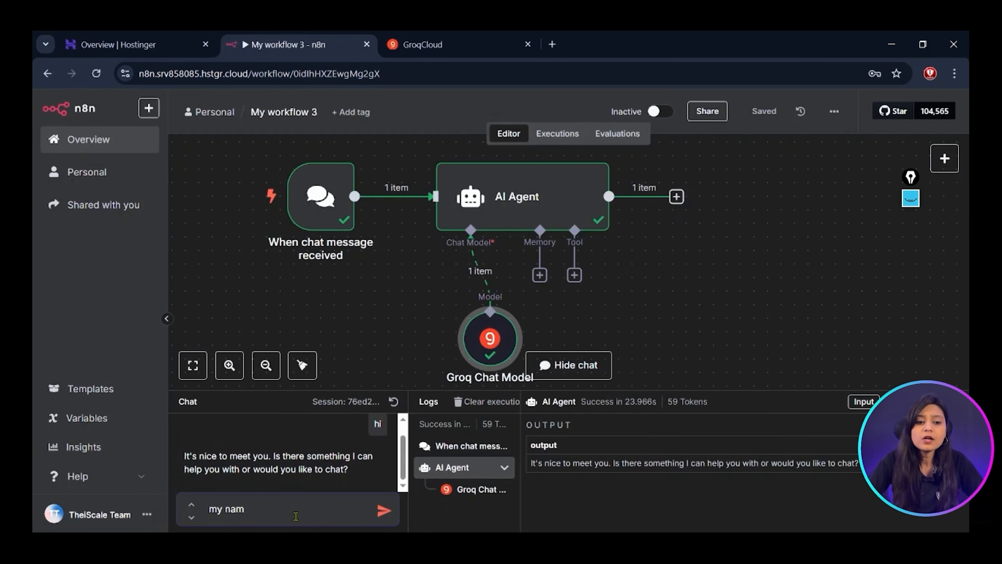
{"action": "type", "text": "e is"}
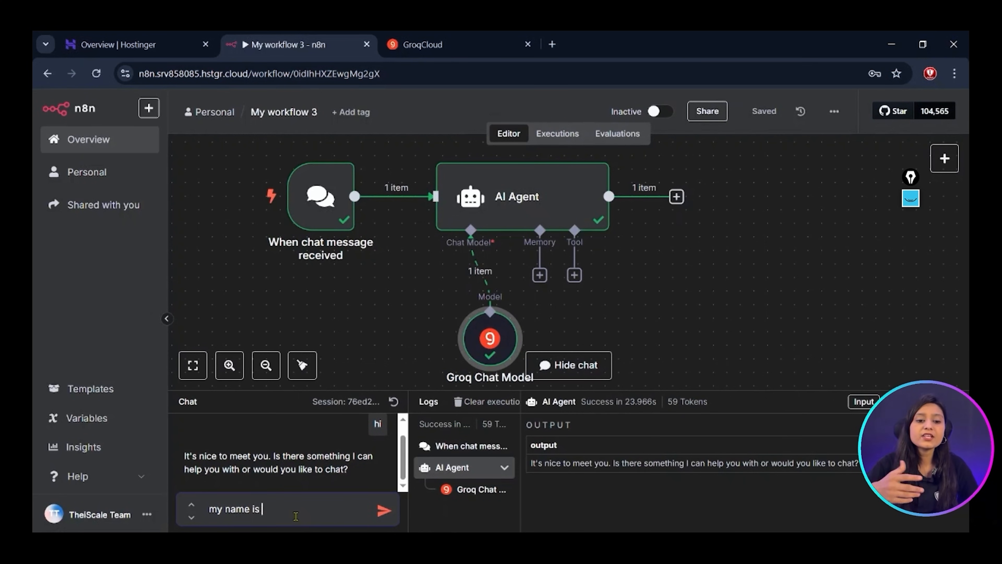
{"action": "type", "text": " swati"}
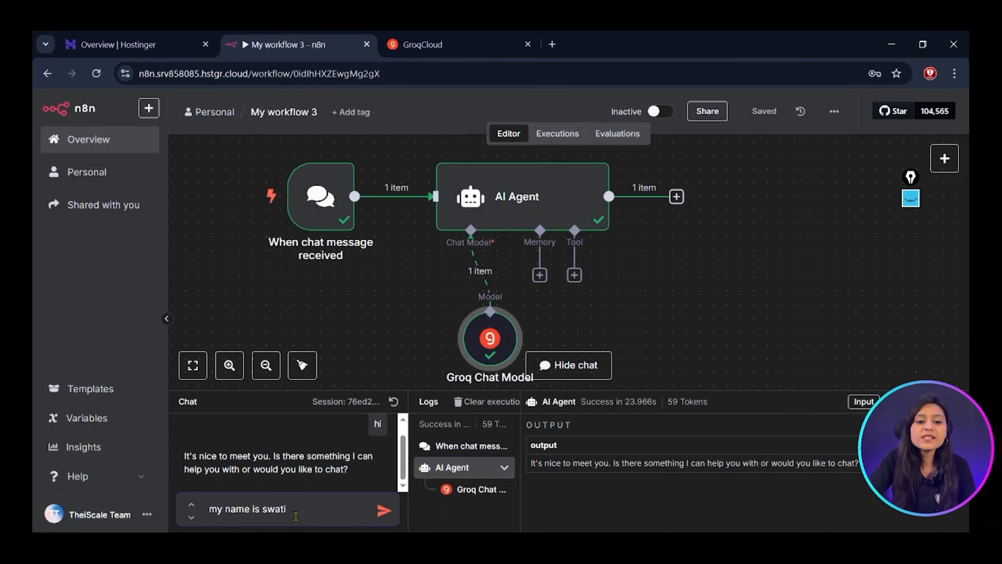
{"action": "key", "text": "Return"}
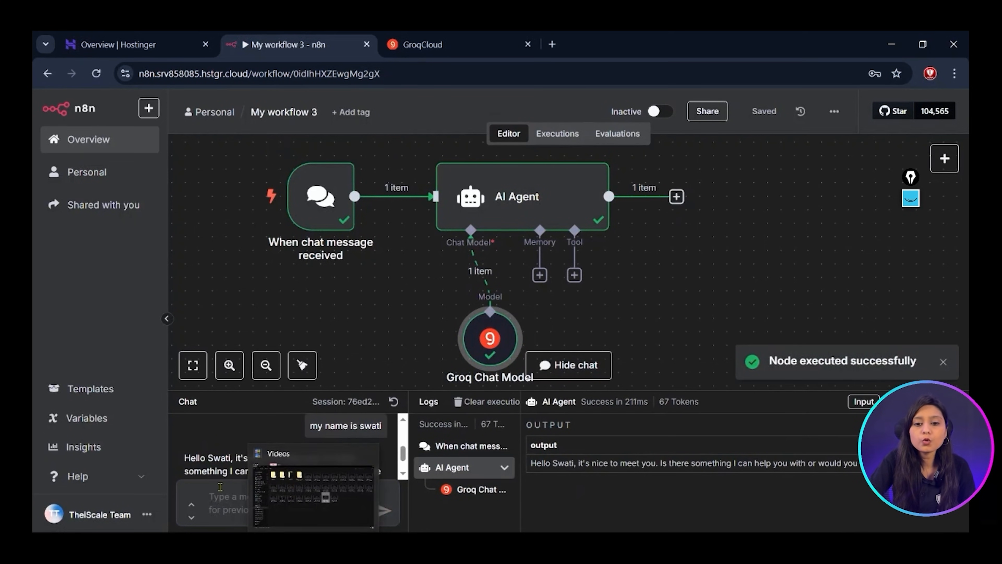
- Ask the agent "what is my name" in the chat to test whether it recalls the previous message
{"action": "left_click", "coordinate": [211, 492]}
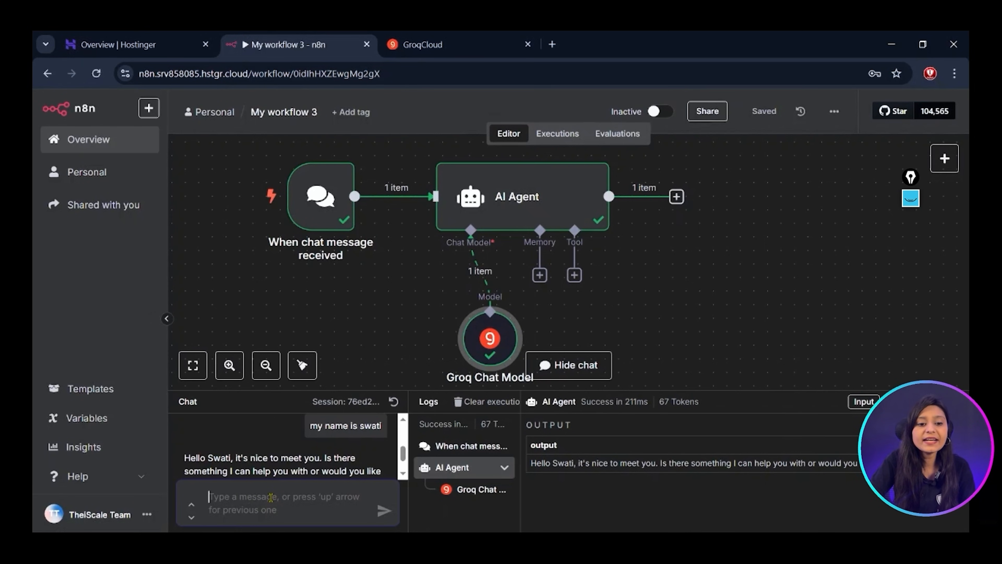
{"action": "type", "text": "what"}
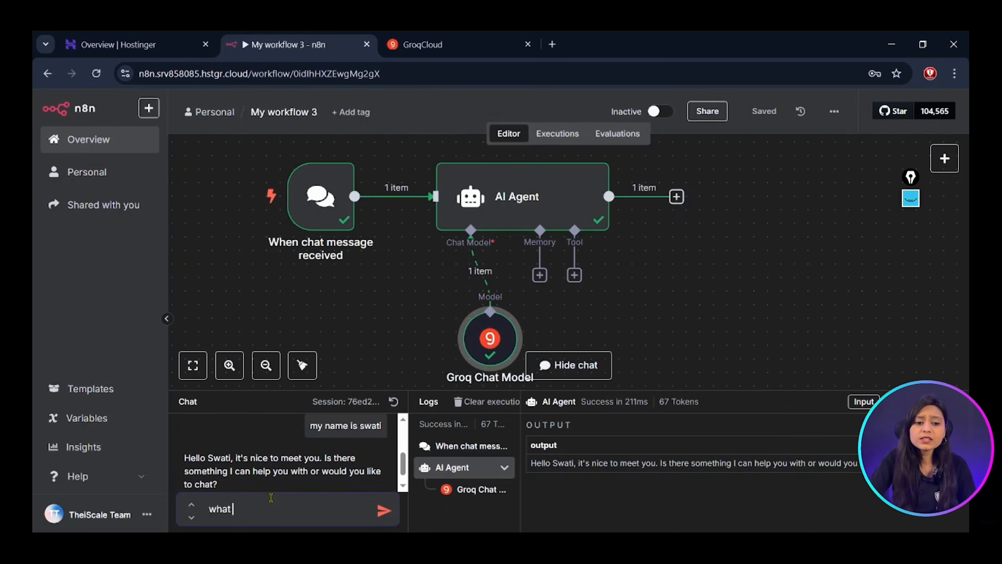
{"action": "type", "text": " is my name"}
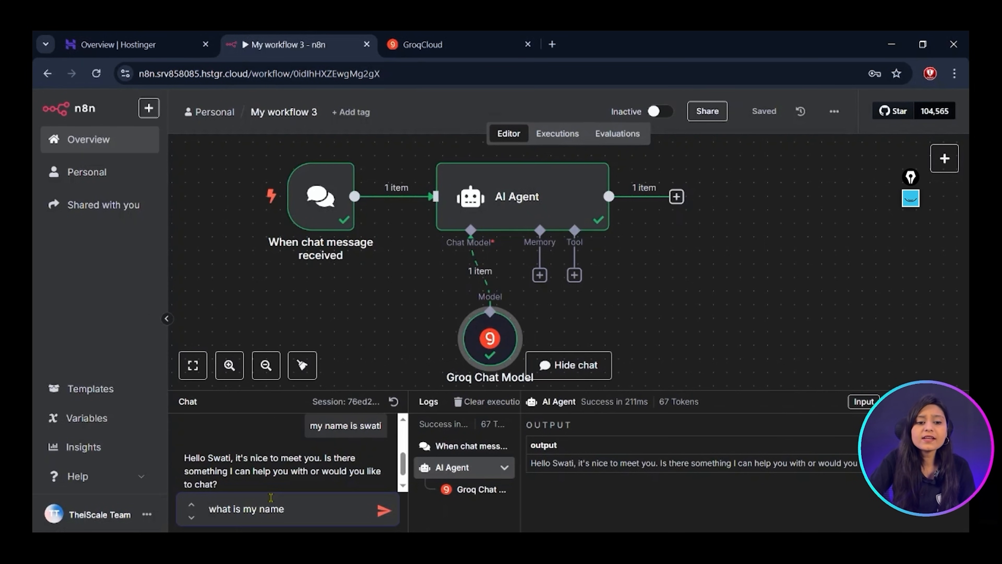
{"action": "key", "text": "Return"}
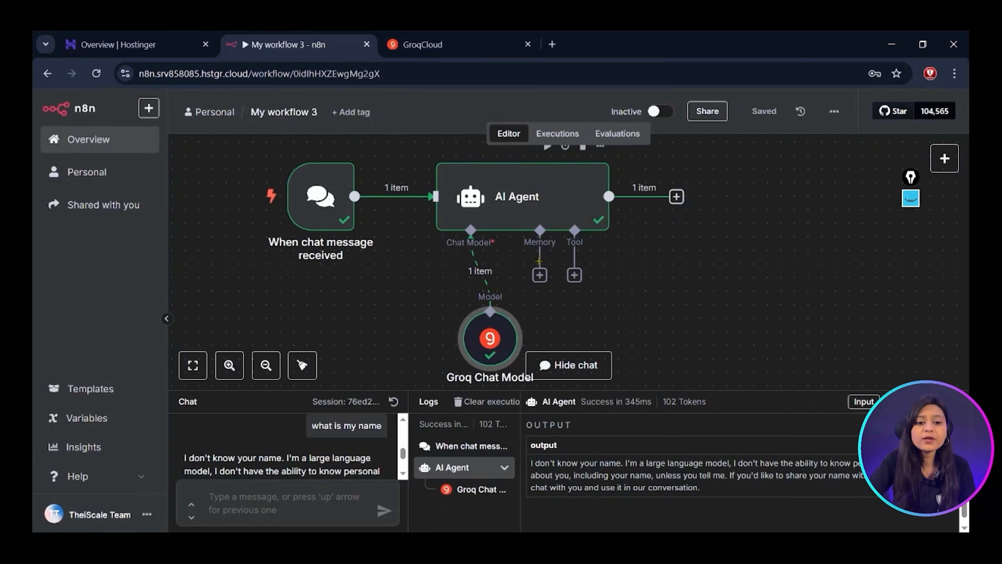
- Attach a Simple Memory node to the AI Agent's memory input, keep its default parameters and return to the canvas
{"action": "left_click", "coordinate": [540, 275]}
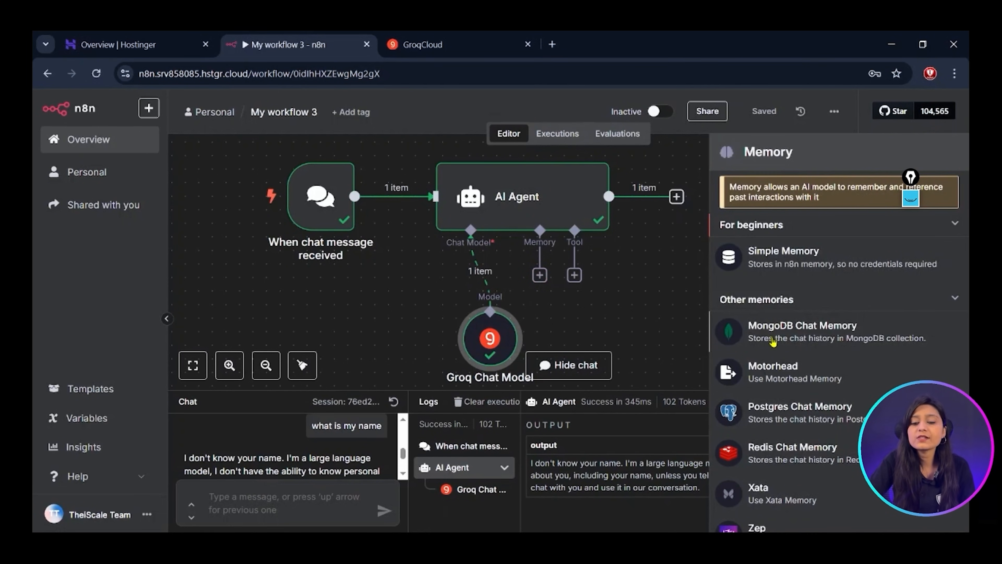
{"action": "scroll", "coordinate": [776, 350], "scroll_direction": "down", "scroll_amount": 2}
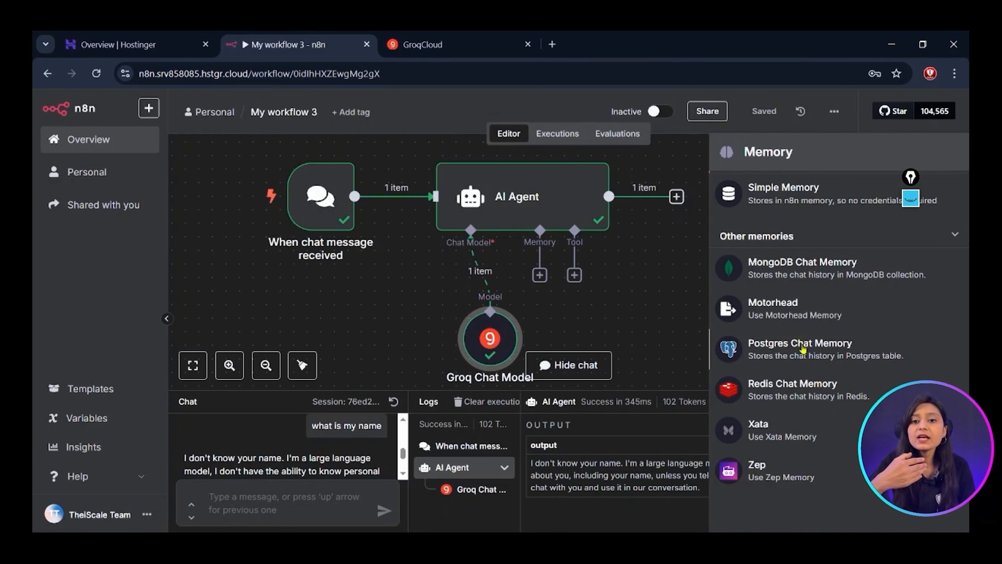
{"action": "scroll", "coordinate": [738, 258], "scroll_direction": "up", "scroll_amount": 2}
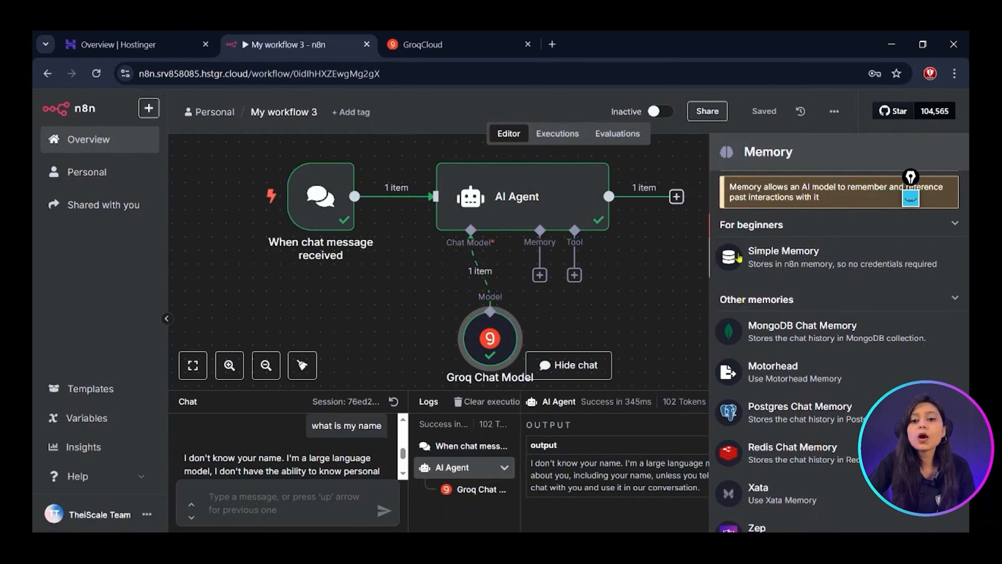
{"action": "left_click", "coordinate": [821, 272]}
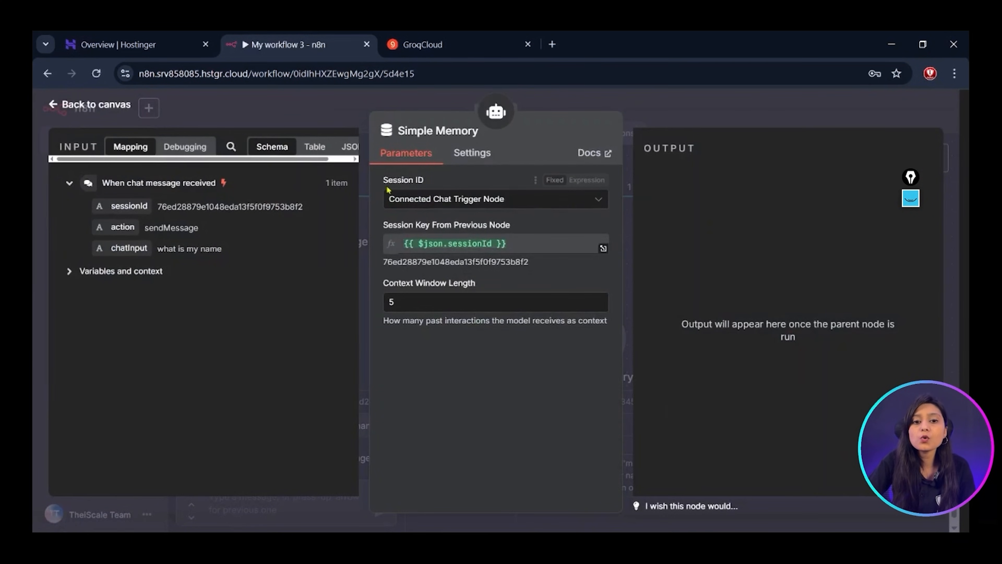
{"action": "left_click", "coordinate": [544, 107]}
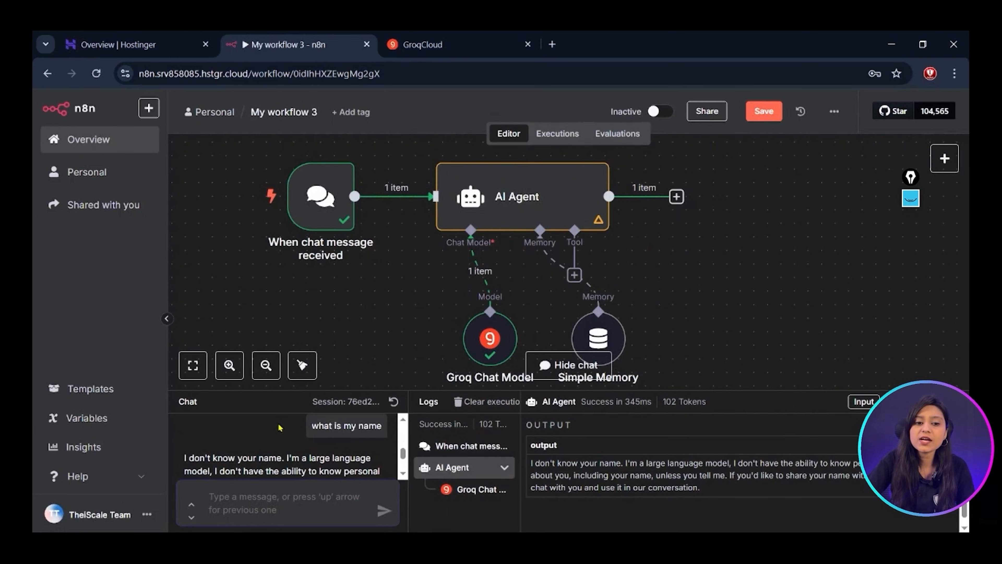
- With the memory attached, send the agent a chat message reading "my name is" followed by the first name
{"action": "type", "text": "my nam"}
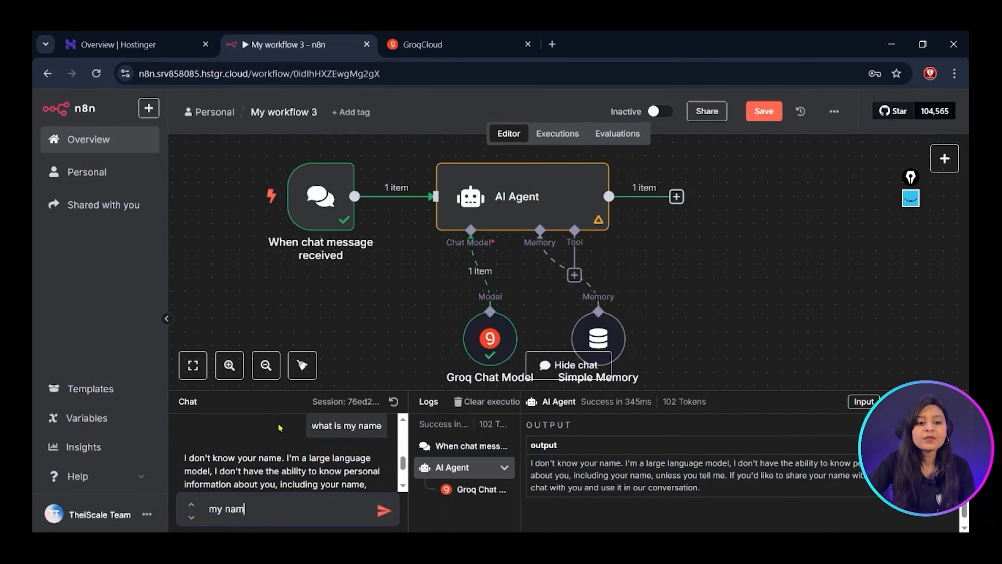
{"action": "type", "text": "e is s"}
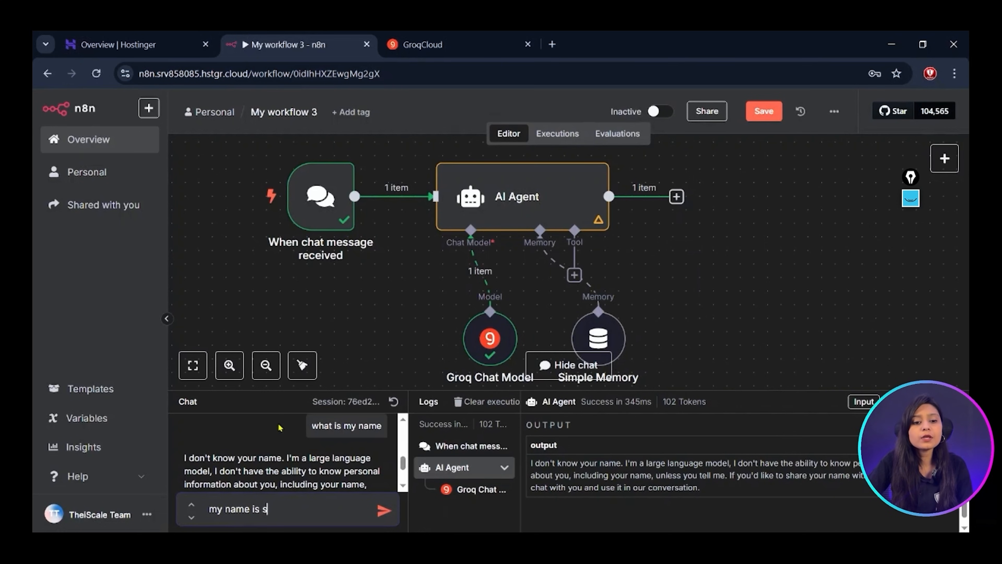
{"action": "type", "text": "wati"}
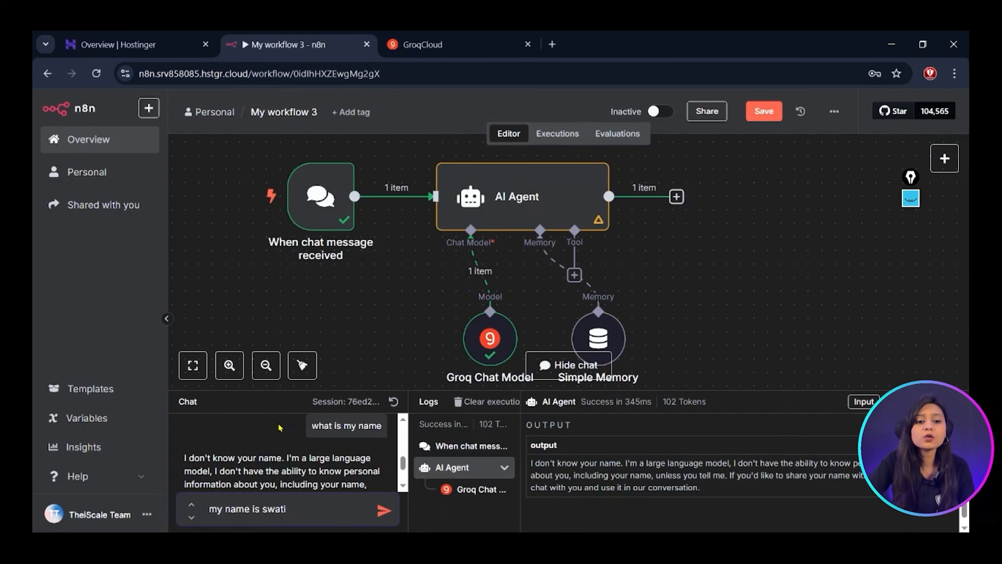
{"action": "key", "text": "Return"}
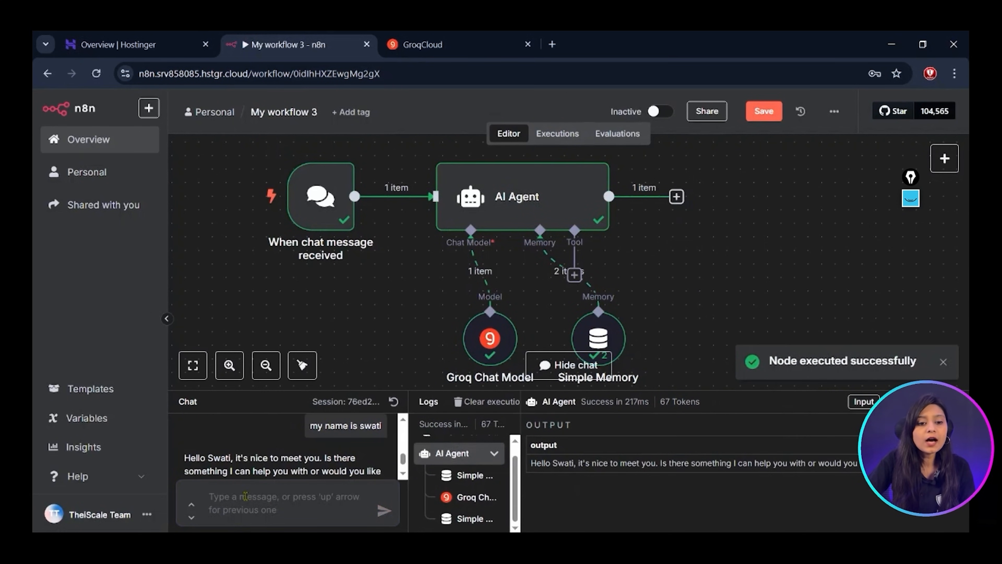
- Test the agent's memory by sending "what is my name" in the chat
{"action": "type", "text": "w"}
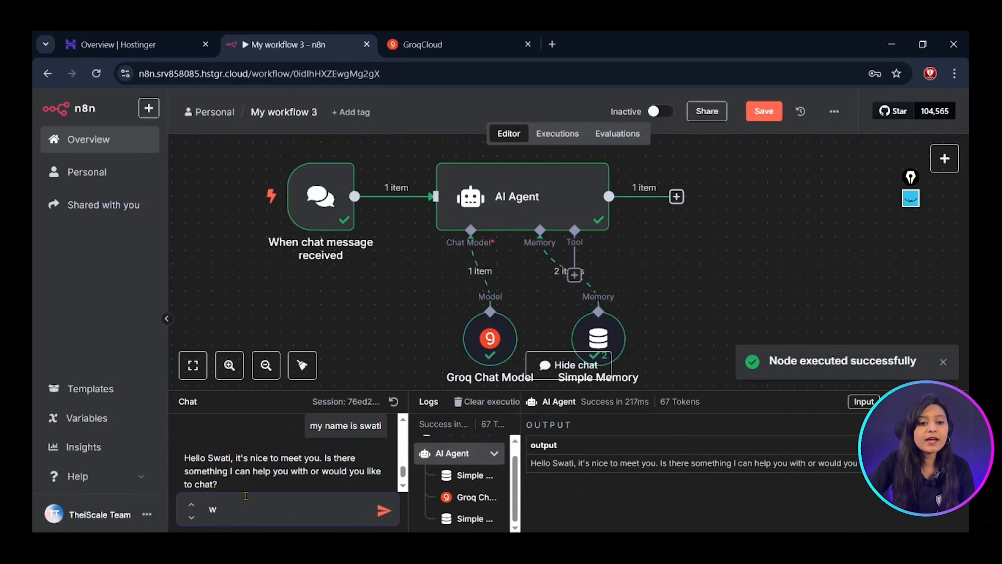
{"action": "type", "text": "hat is"}
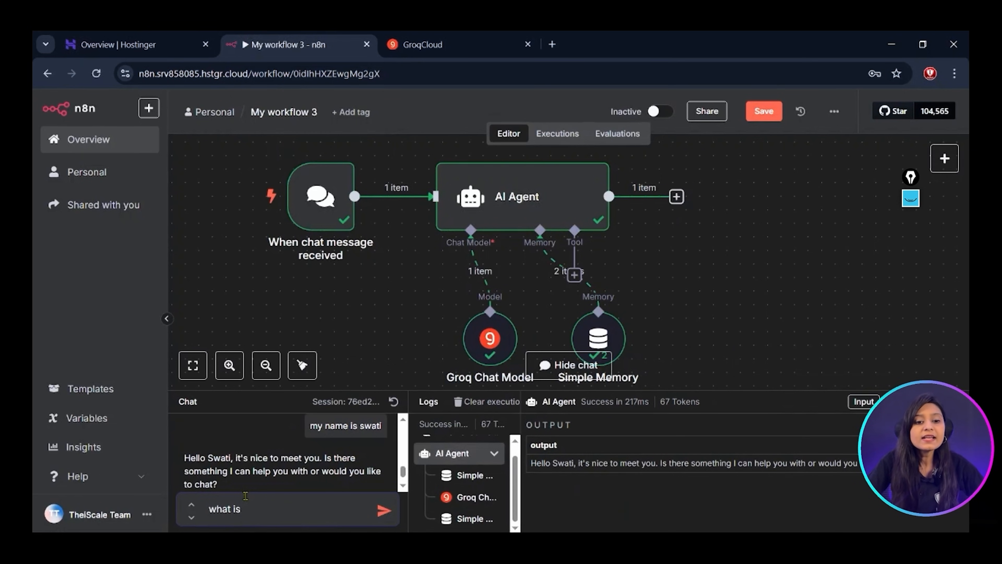
{"action": "type", "text": " my name"}
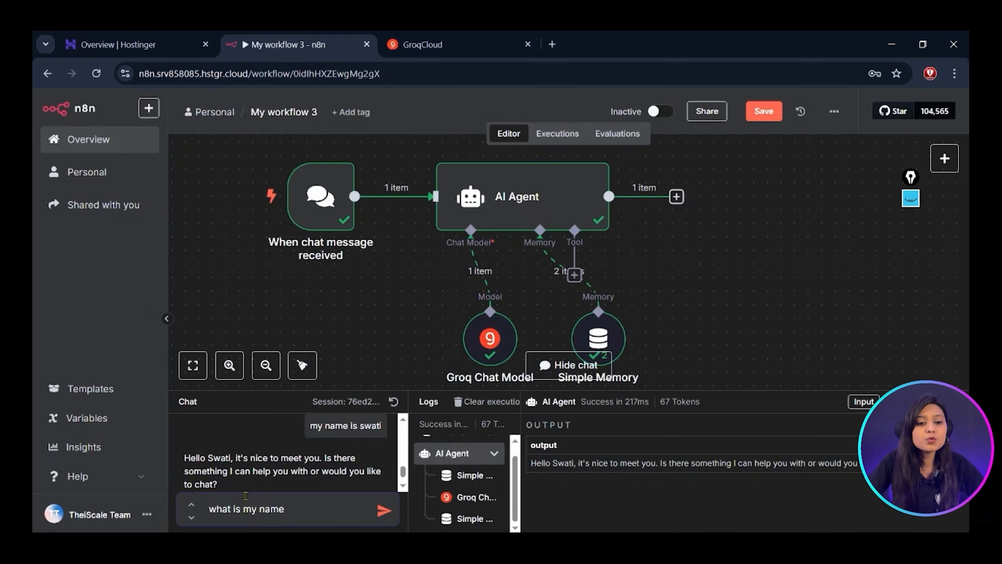
{"action": "key", "text": "Return"}
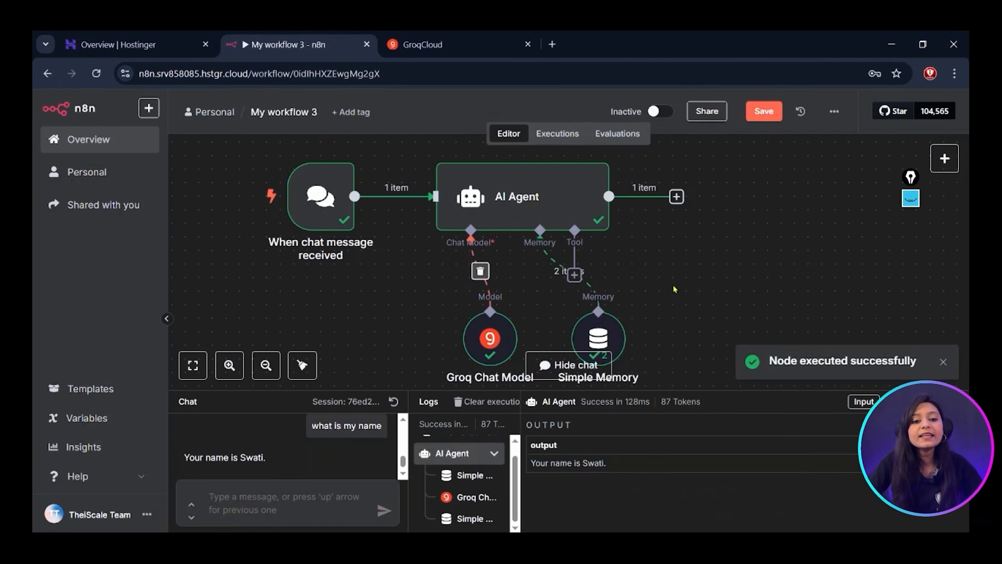
- Rearrange the Groq Chat Model and Simple Memory nodes below the AI Agent so the tool connector is clear
{"action": "scroll", "coordinate": [680, 277], "scroll_direction": "down", "scroll_amount": 1}
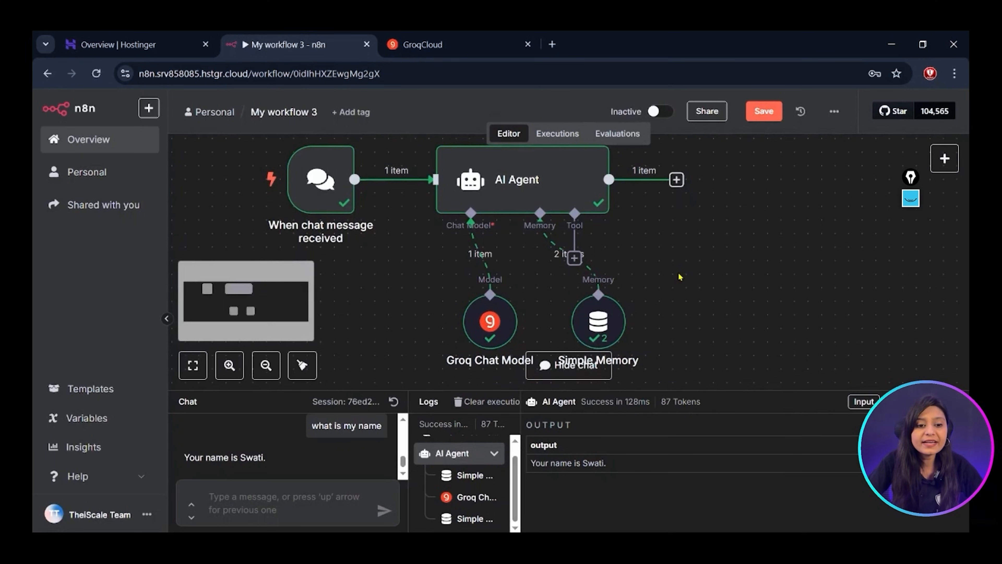
{"action": "left_click_drag", "start_coordinate": [598, 319], "coordinate": [558, 319]}
{"action": "left_click_drag", "start_coordinate": [492, 319], "coordinate": [424, 305]}
{"action": "left_click_drag", "start_coordinate": [547, 317], "coordinate": [507, 303]}
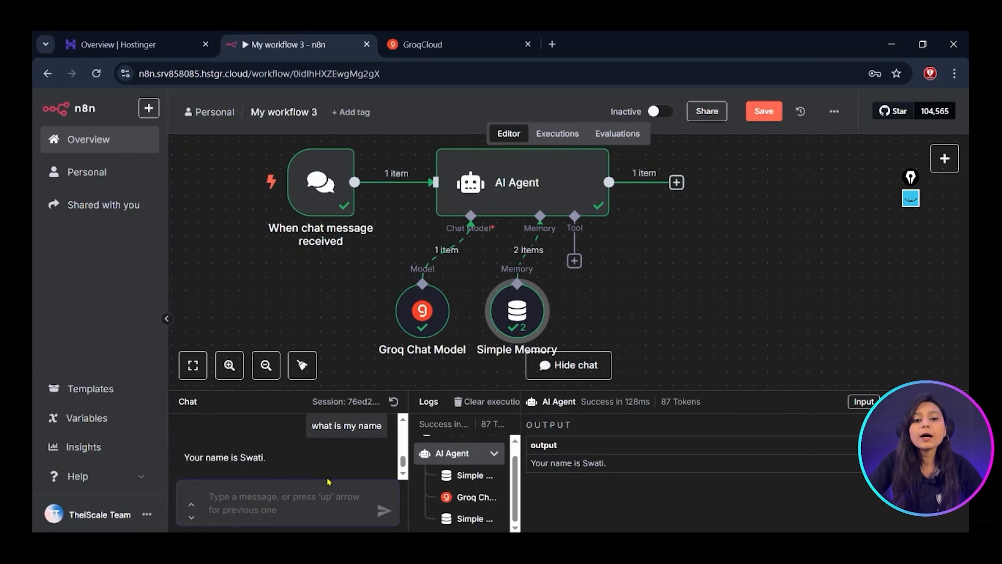
- Send the agent the chat question "who is ceo of tesla"
{"action": "type", "text": "who os"}
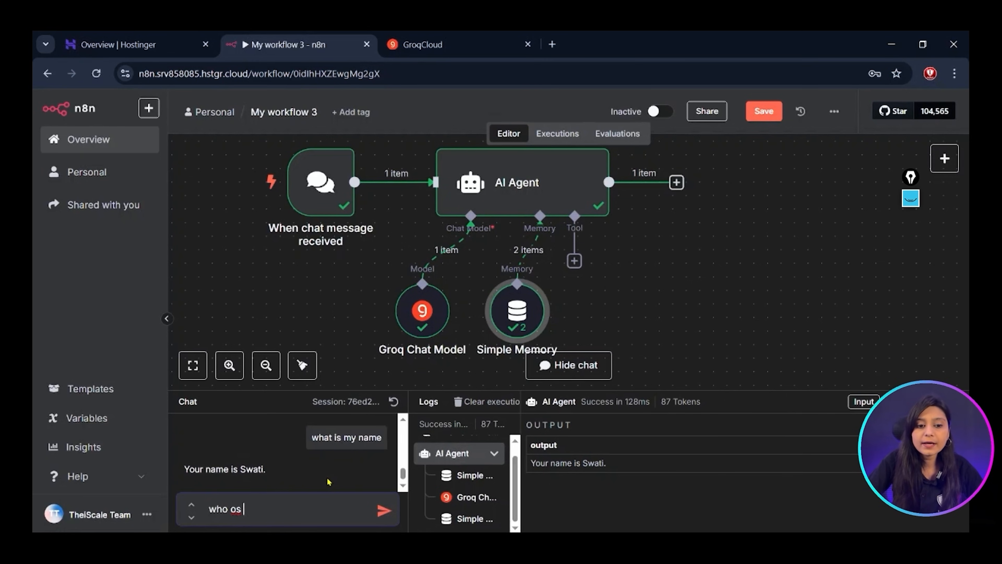
{"action": "key", "text": "BackSpace"}
{"action": "key", "text": "BackSpace"}
{"action": "type", "text": "is"}
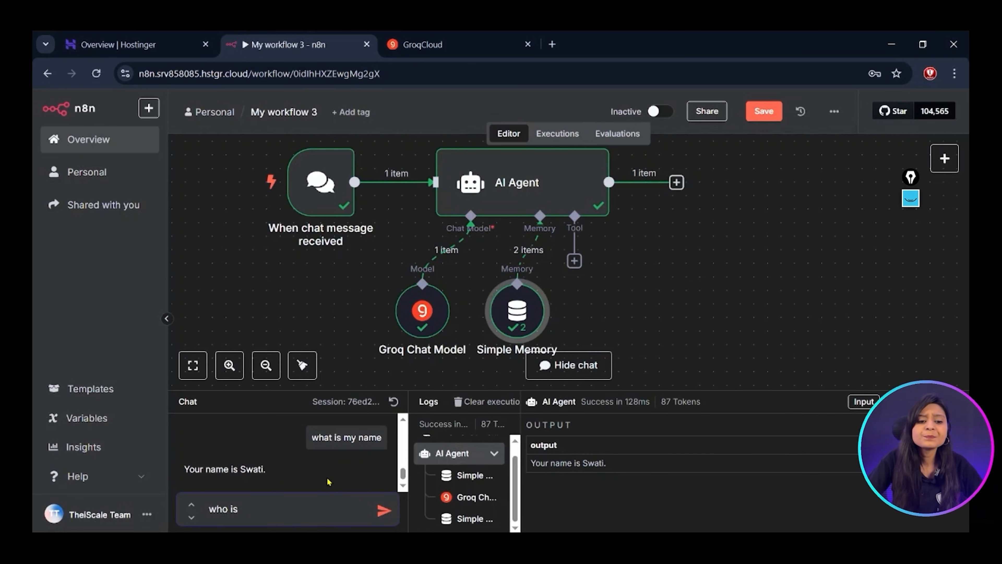
{"action": "type", "text": " ced of "}
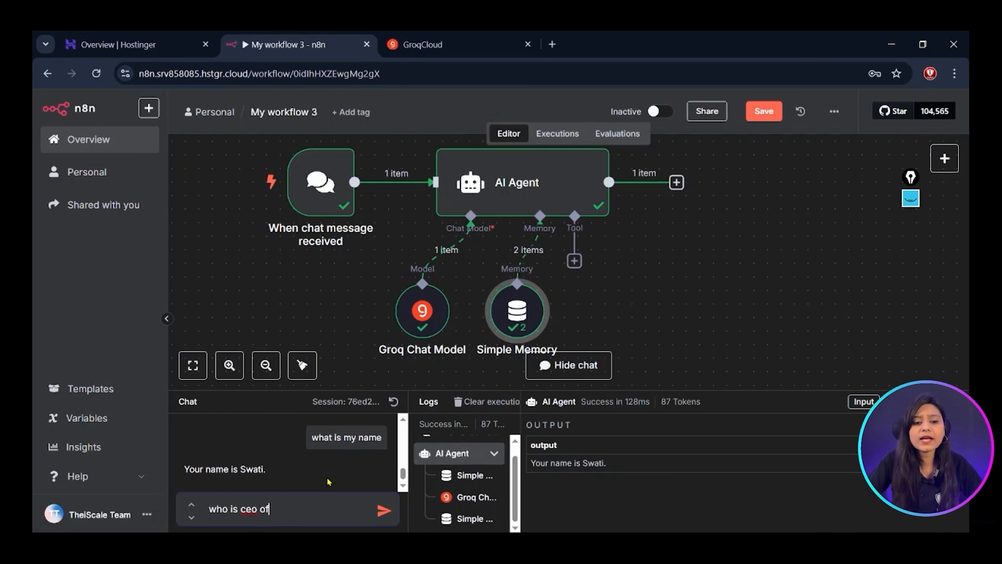
{"action": "type", "text": "tesla"}
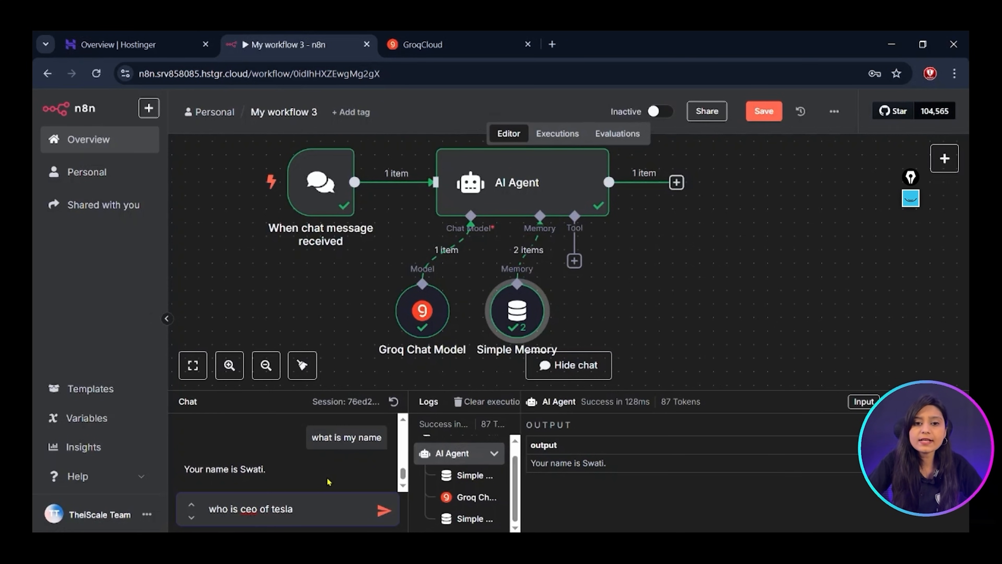
{"action": "key", "text": "Return"}
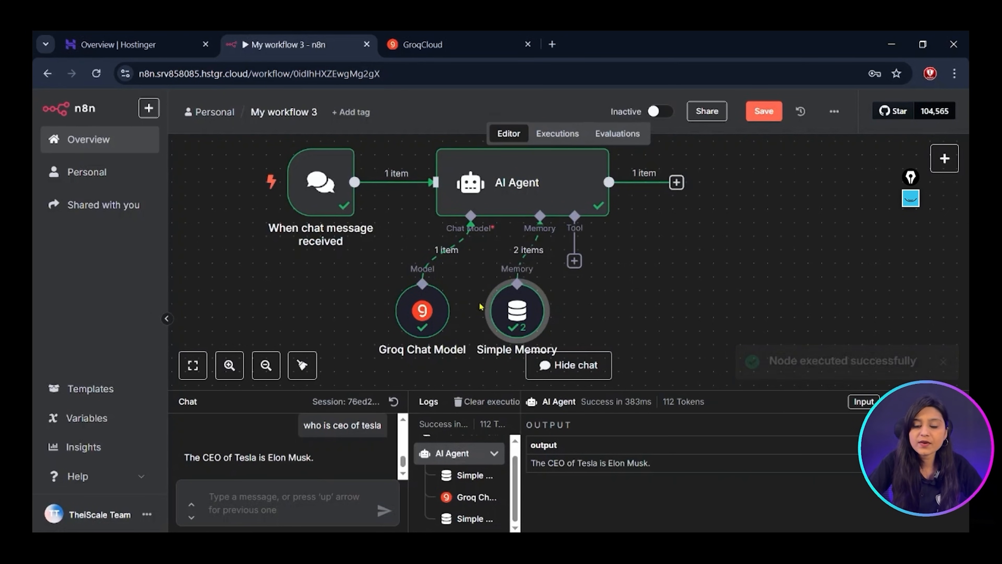
- Shift the Simple Memory node slightly towards the Groq Chat Model and ask the agent "what is current stock price of tesla"
{"action": "left_click_drag", "start_coordinate": [511, 314], "coordinate": [497, 314]}
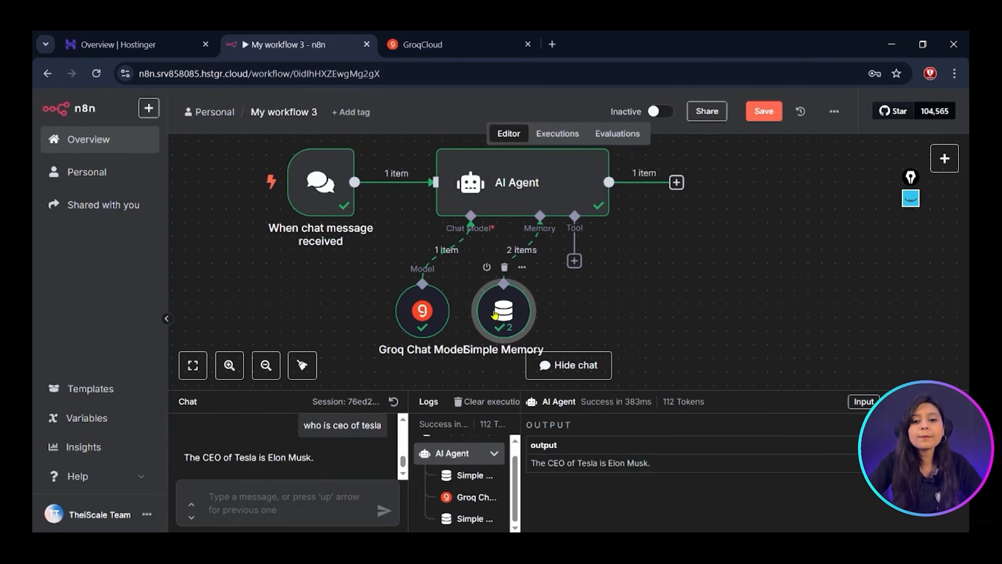
{"action": "left_click", "coordinate": [280, 500]}
{"action": "type", "text": "wha"}
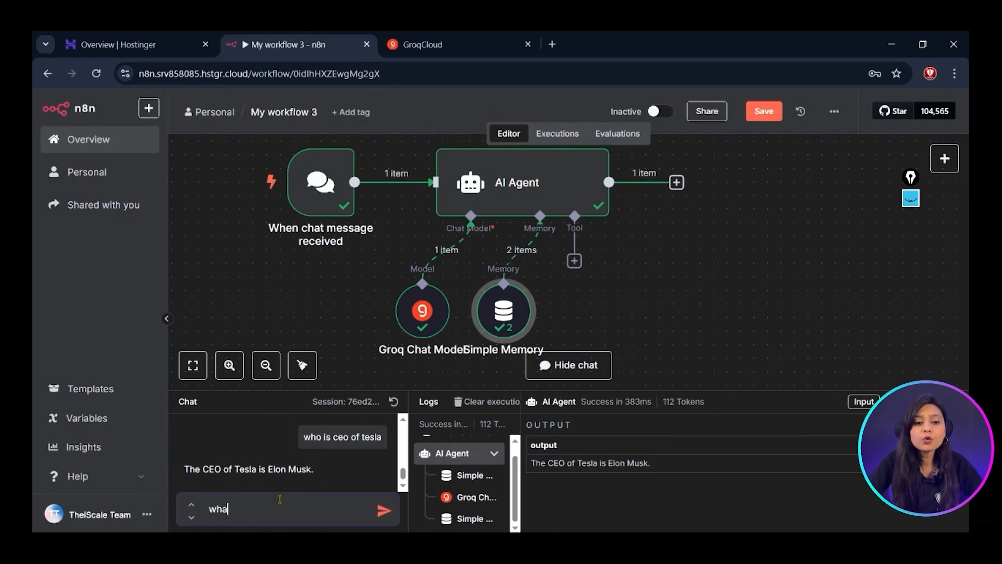
{"action": "type", "text": "t is "}
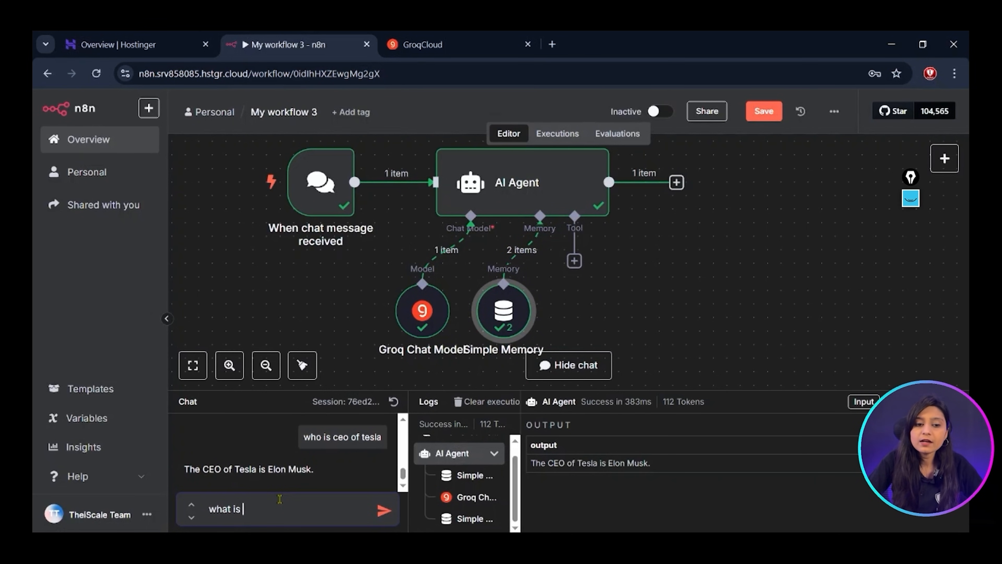
{"action": "type", "text": "current "}
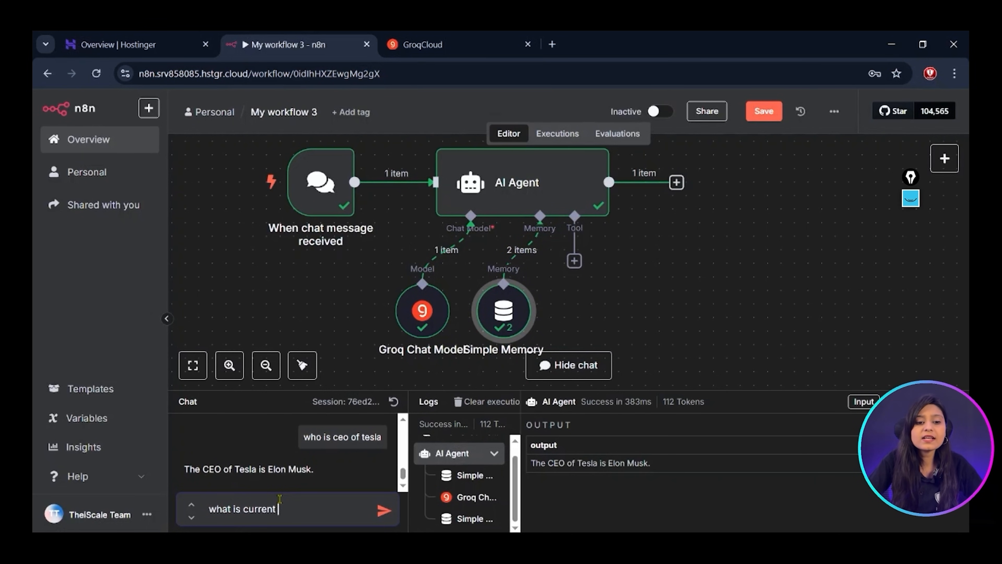
{"action": "type", "text": "stock"}
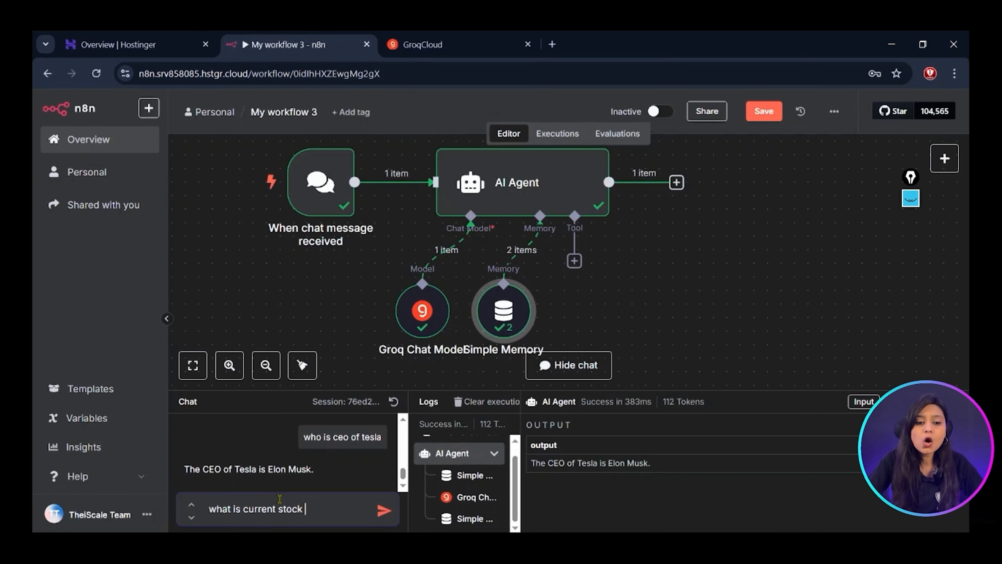
{"action": "type", "text": " price"}
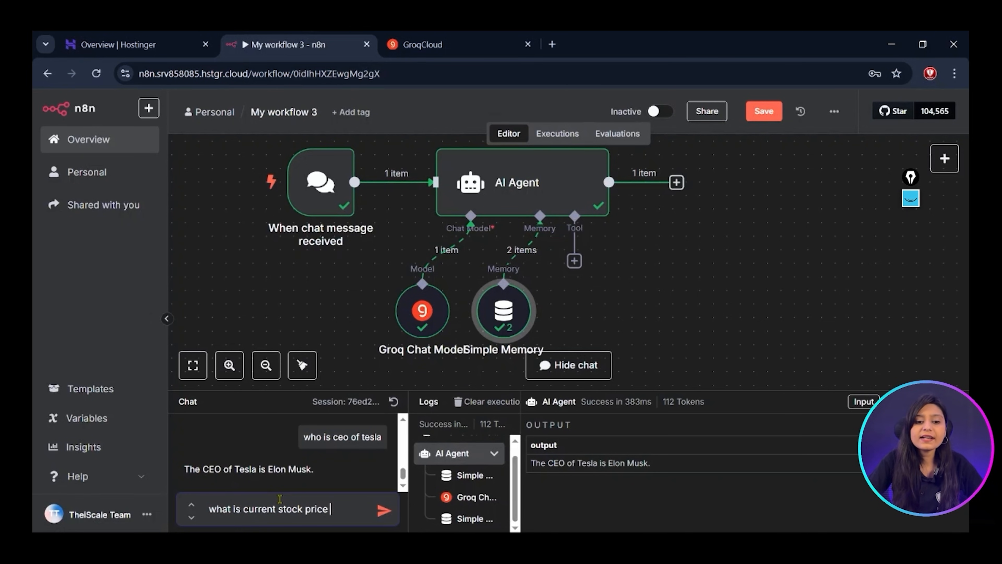
{"action": "type", "text": " of t"}
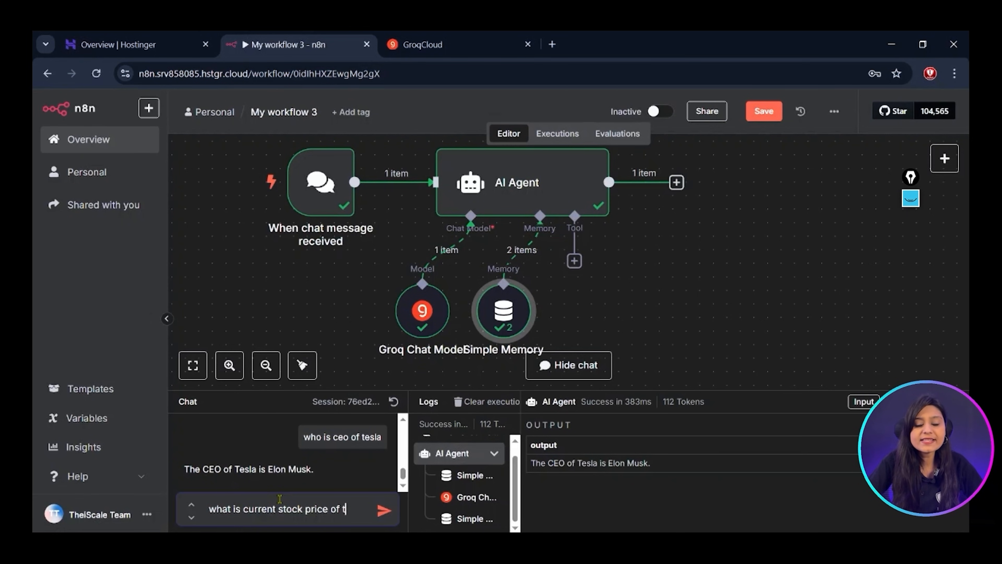
{"action": "type", "text": "esla"}
{"action": "key", "text": "Return"}
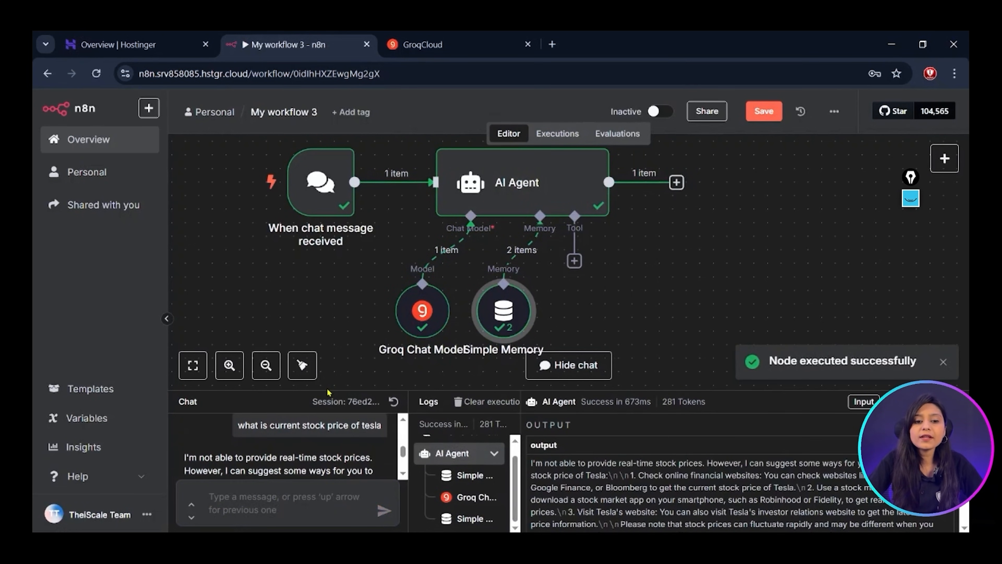
- Enlarge the chat and logs area upward and examine the agent's full reply to the stock price question
{"action": "left_click_drag", "start_coordinate": [325, 391], "coordinate": [326, 233]}
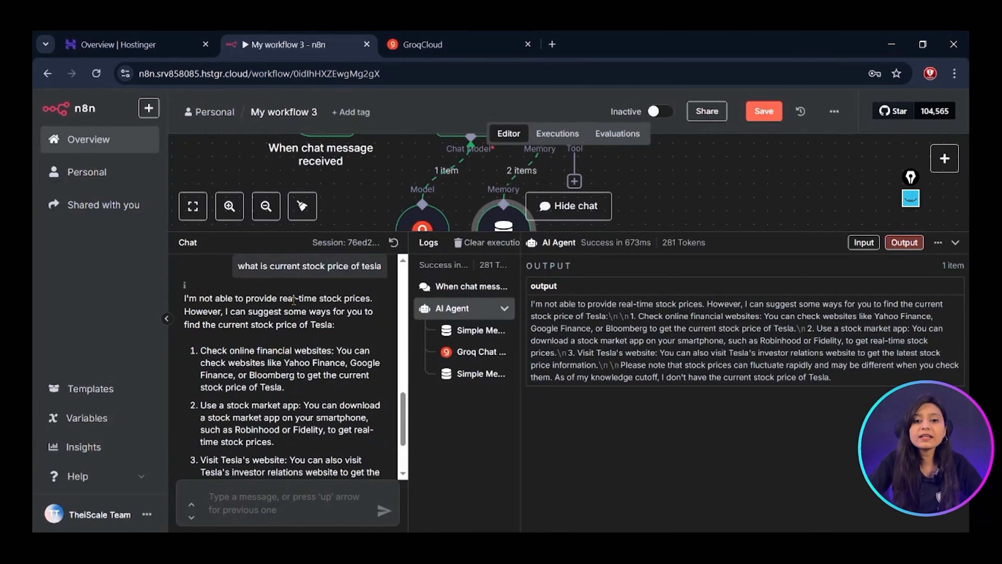
{"action": "left_click_drag", "start_coordinate": [335, 325], "coordinate": [170, 288]}
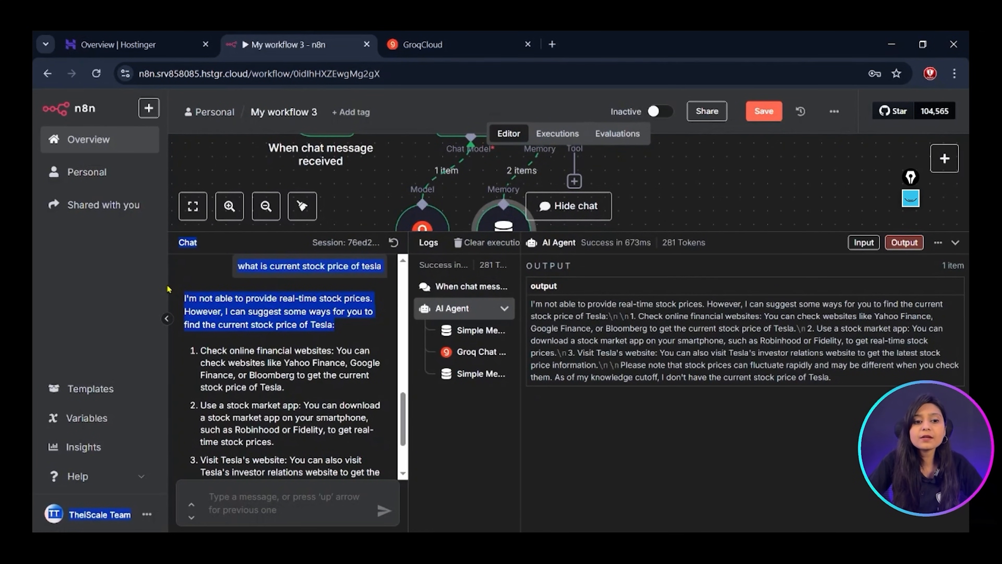
{"action": "left_click", "coordinate": [275, 342]}
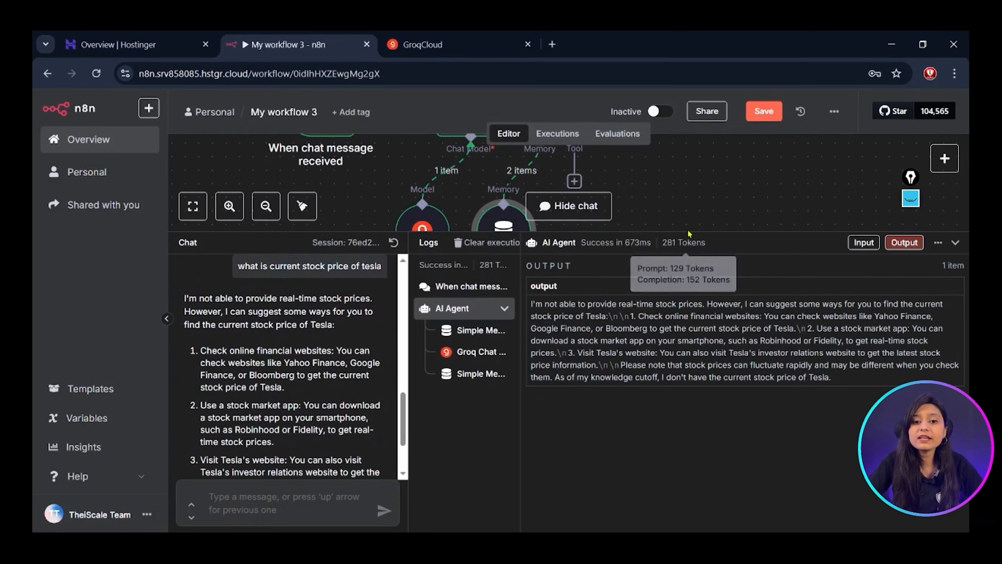
- Add the SerpApi (Google Search) tool to the AI Agent's Tool connector
{"action": "left_click_drag", "start_coordinate": [687, 237], "coordinate": [651, 409]}
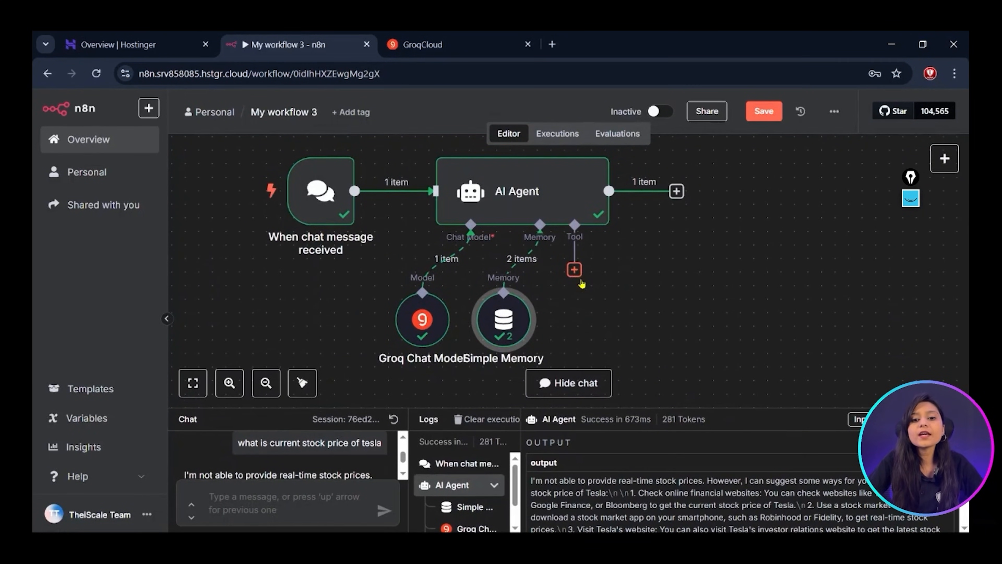
{"action": "left_click", "coordinate": [575, 271]}
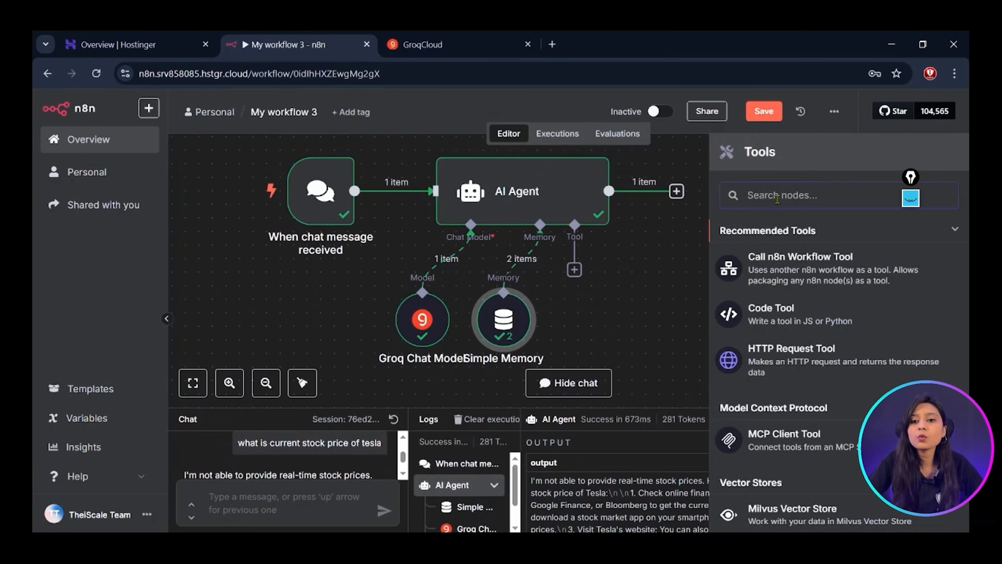
{"action": "type", "text": "sra"}
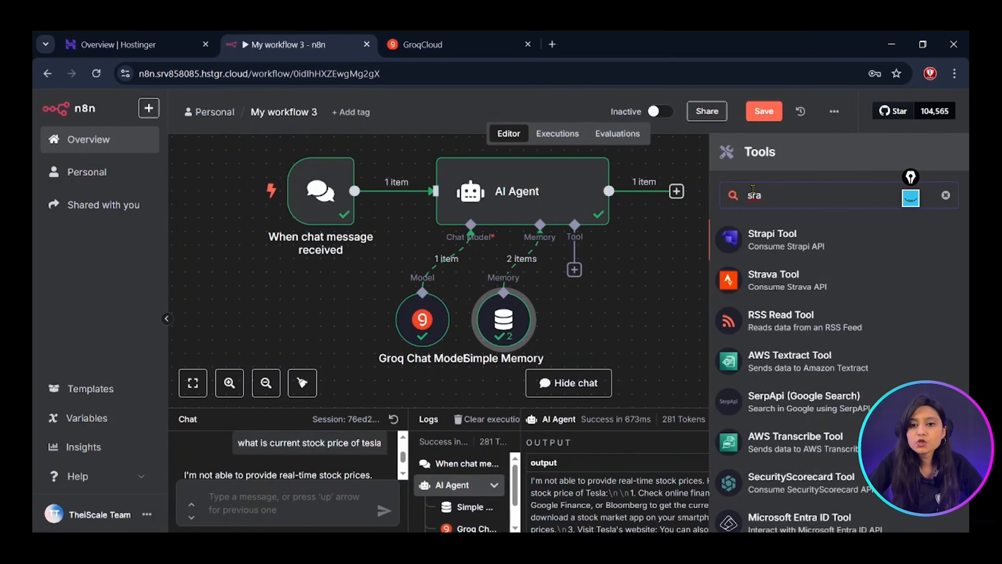
{"action": "type", "text": "p"}
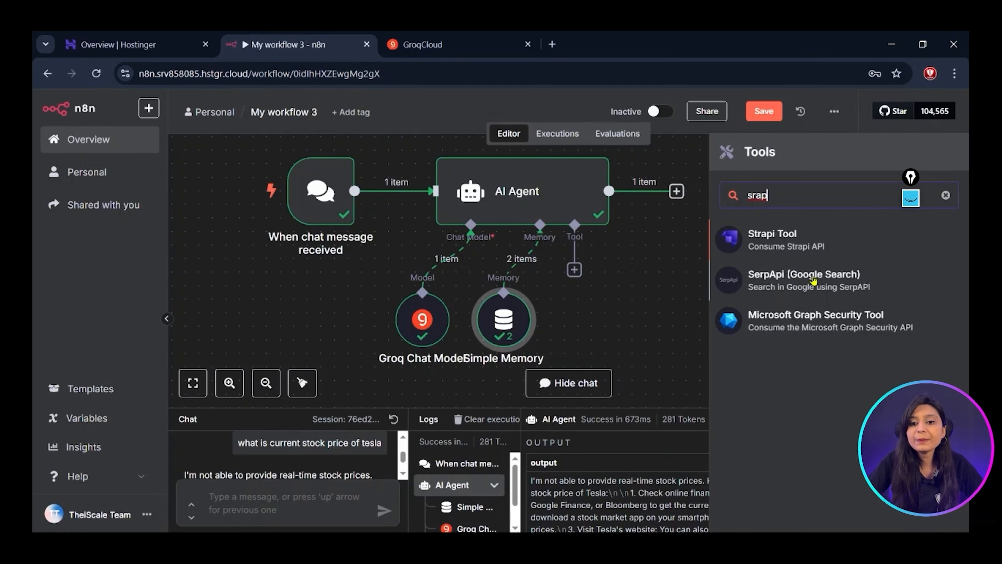
{"action": "left_click", "coordinate": [793, 287]}
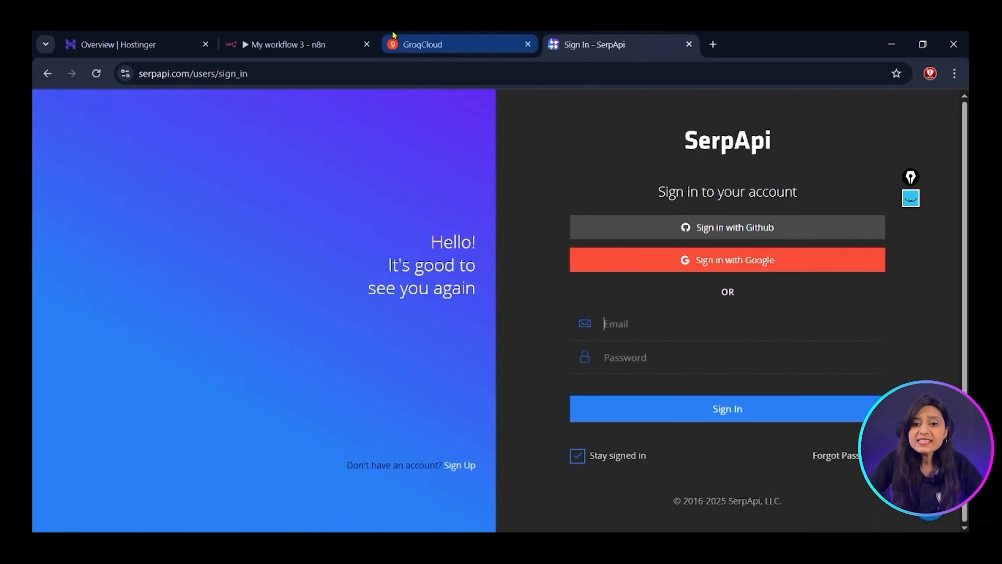
- Create a SerpAPI credential for the tool node by pasting the API key, save it, and return to the canvas
{"action": "left_click", "coordinate": [320, 37]}
{"action": "left_click", "coordinate": [583, 208]}
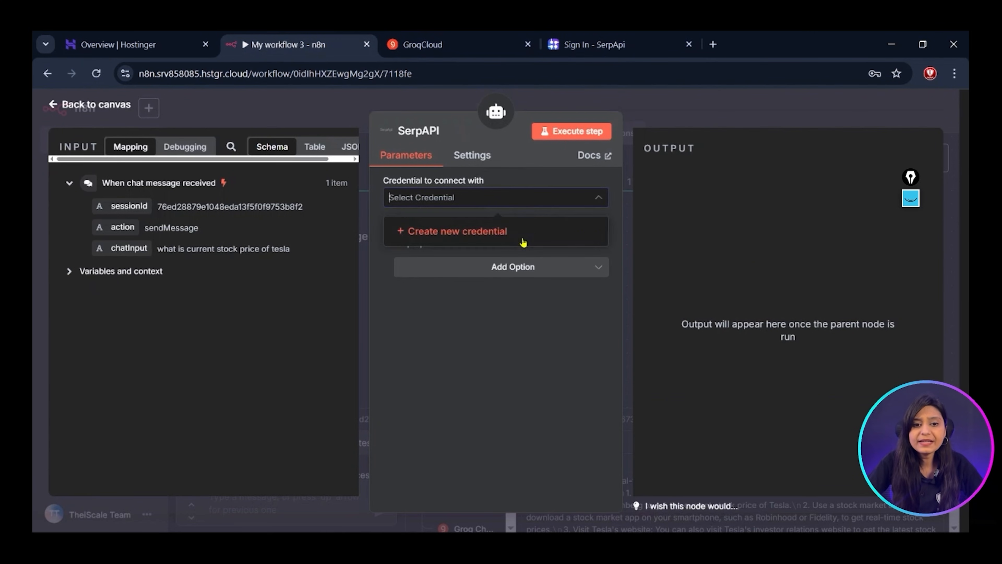
{"action": "left_click", "coordinate": [505, 234]}
{"action": "left_click", "coordinate": [423, 262]}
{"action": "left_click_drag", "start_coordinate": [422, 262], "coordinate": [265, 254]}
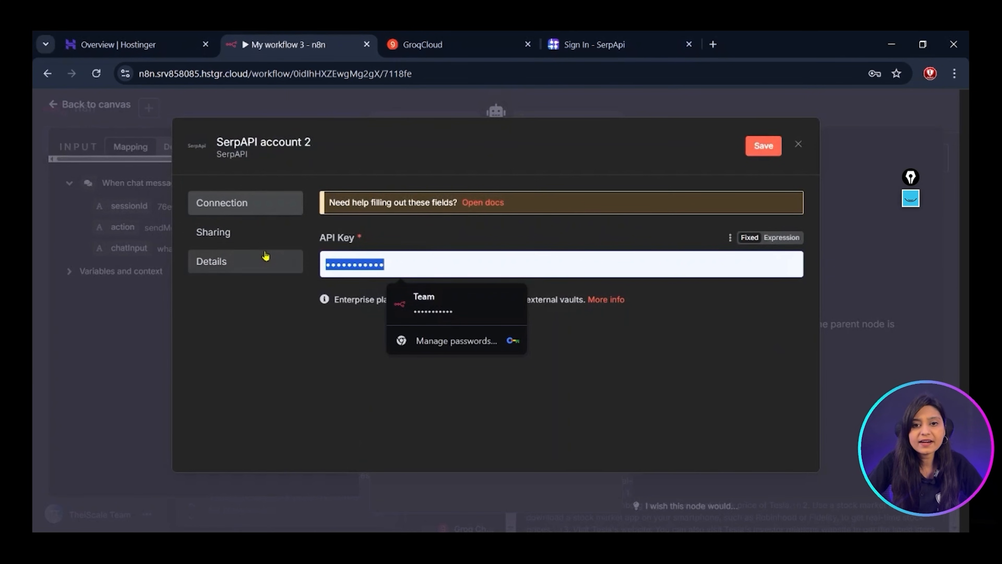
{"action": "key", "text": "ctrl+v"}
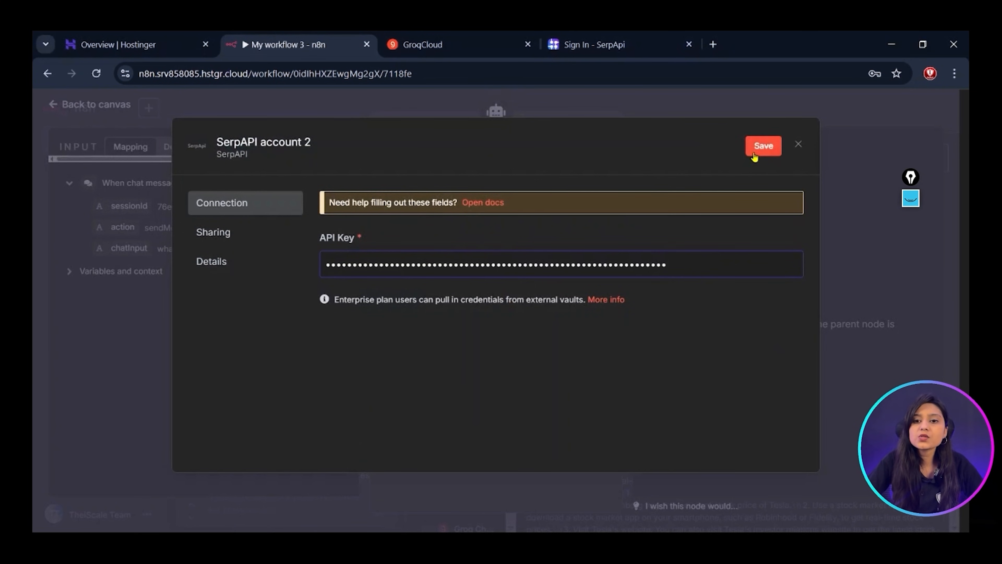
{"action": "left_click", "coordinate": [763, 146]}
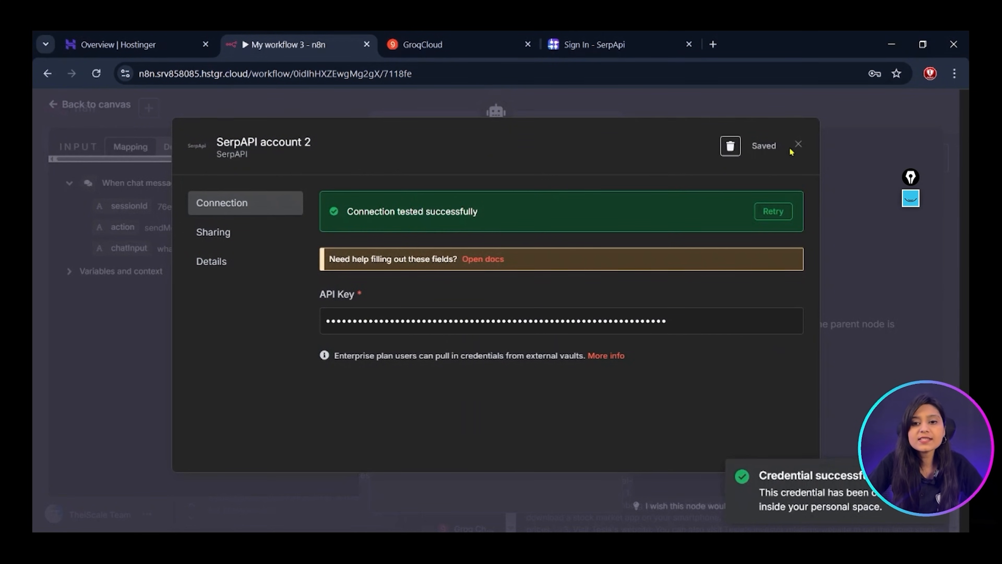
{"action": "left_click", "coordinate": [798, 146]}
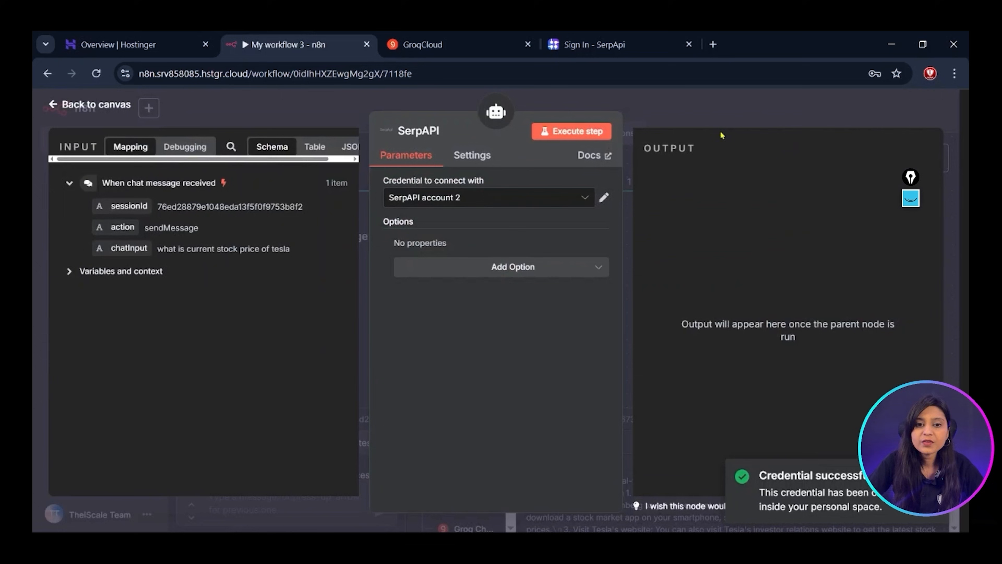
{"action": "left_click", "coordinate": [681, 109]}
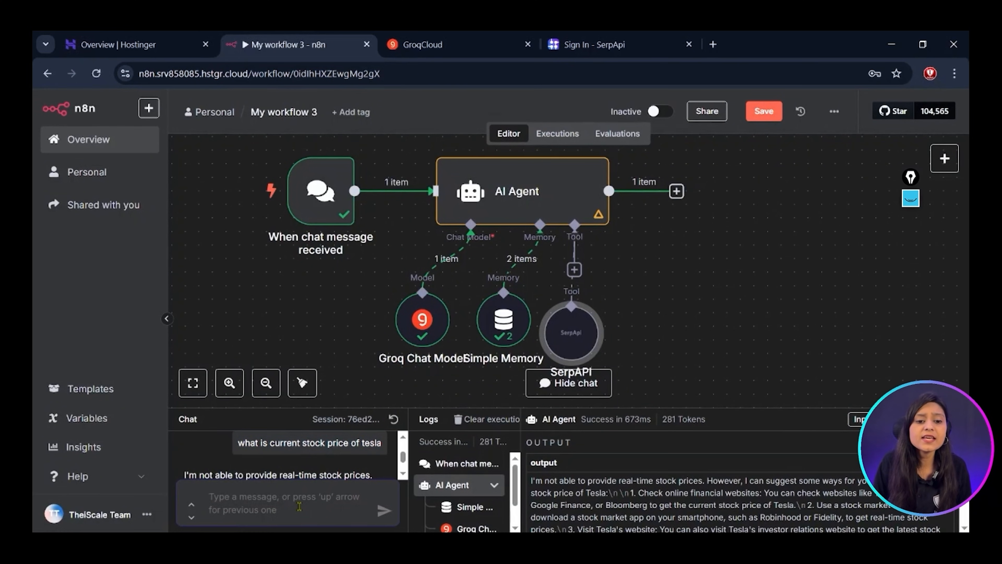
- Enlarge and widen the chat area, then resend the question "what is current stock price of tesla" to the agent
{"action": "key", "text": "Up"}
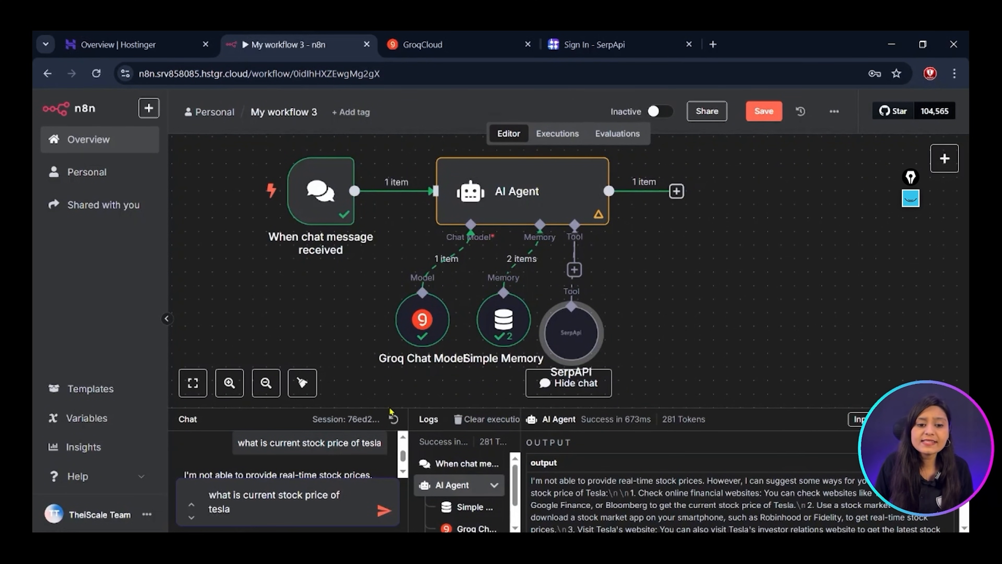
{"action": "left_click_drag", "start_coordinate": [395, 407], "coordinate": [445, 177]}
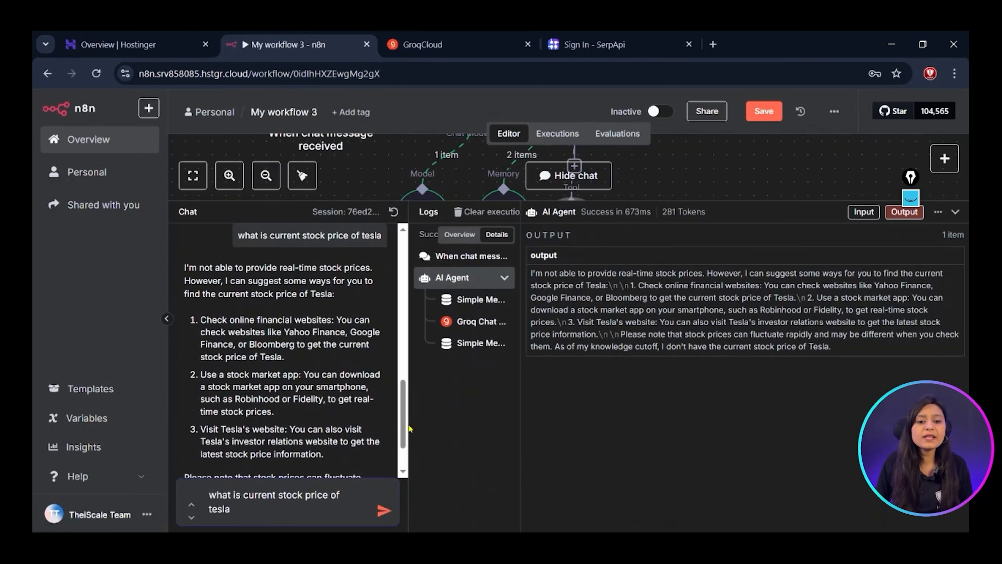
{"action": "left_click_drag", "start_coordinate": [410, 431], "coordinate": [597, 441]}
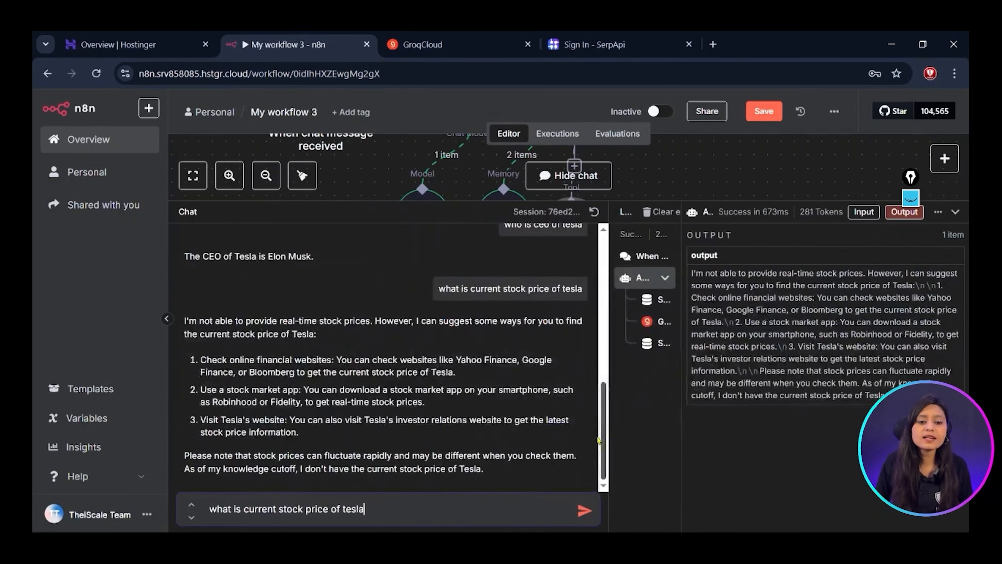
{"action": "left_click", "coordinate": [583, 510]}
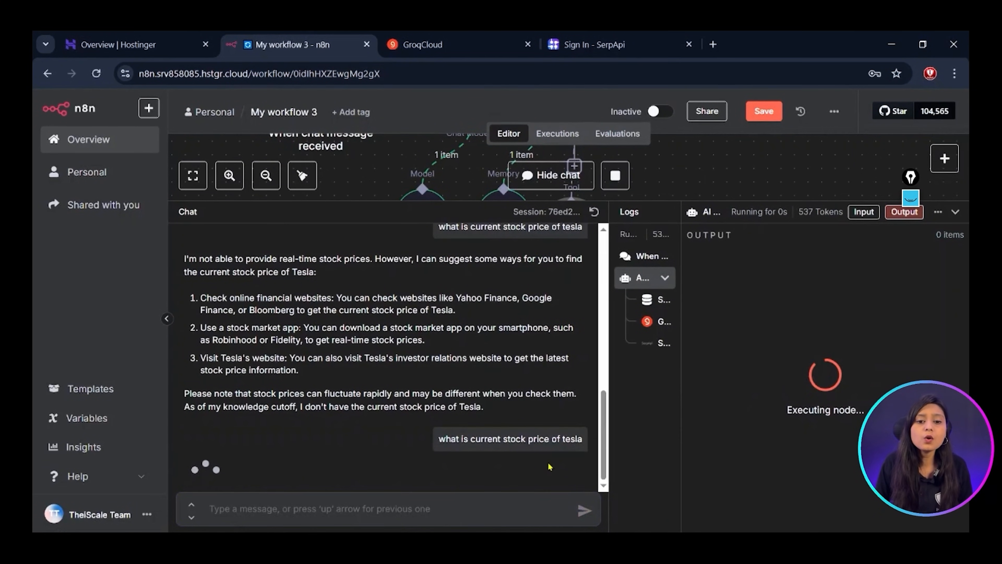
- Examine the agent's new stock price reply and widen the logs to read the sequence of nodes it used
{"action": "left_click_drag", "start_coordinate": [650, 202], "coordinate": [650, 210]}
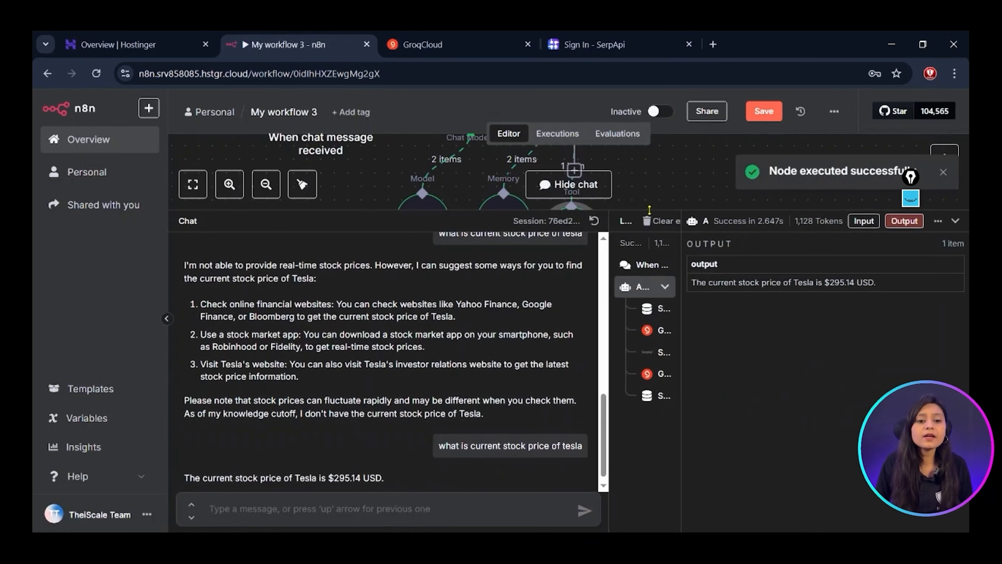
{"action": "left_click_drag", "start_coordinate": [400, 479], "coordinate": [182, 474]}
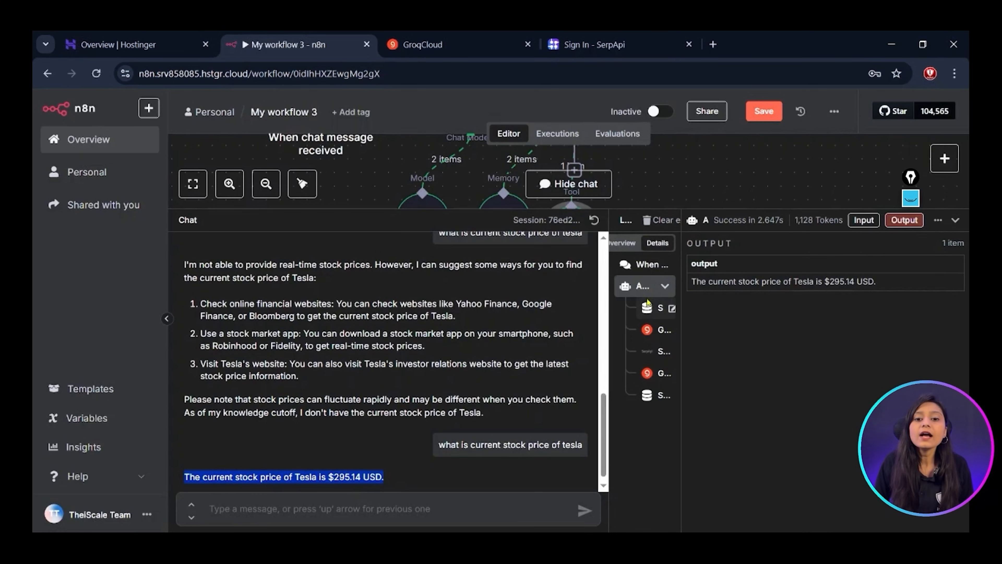
{"action": "left_click_drag", "start_coordinate": [681, 251], "coordinate": [860, 250]}
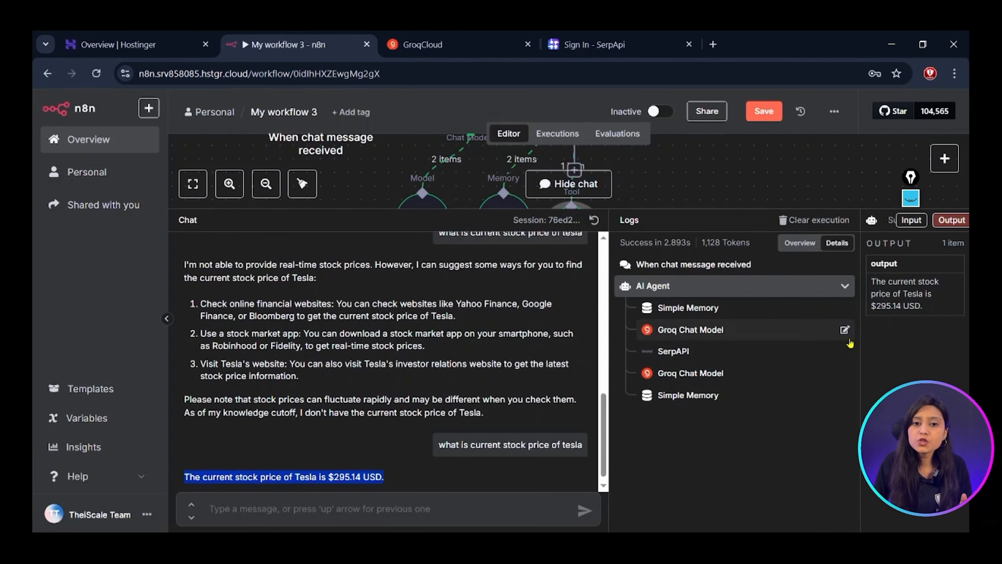
{"action": "left_click_drag", "start_coordinate": [864, 342], "coordinate": [836, 348]}
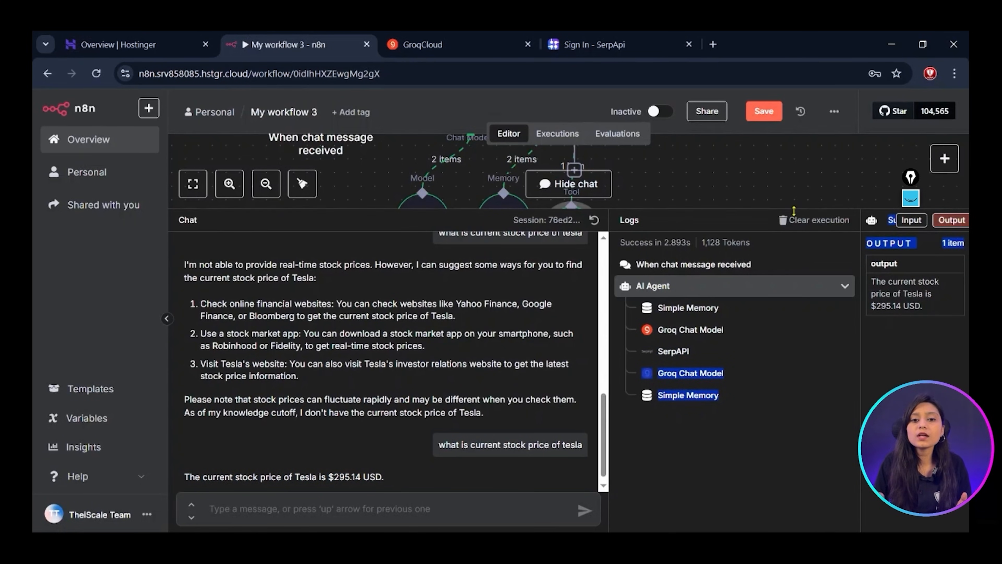
- Move the SerpAPI node farther from Simple Memory and activate the workflow, dismissing the activation notice with "Don't show again" enabled
{"action": "left_click_drag", "start_coordinate": [734, 210], "coordinate": [734, 427]}
{"action": "left_click_drag", "start_coordinate": [571, 344], "coordinate": [618, 328]}
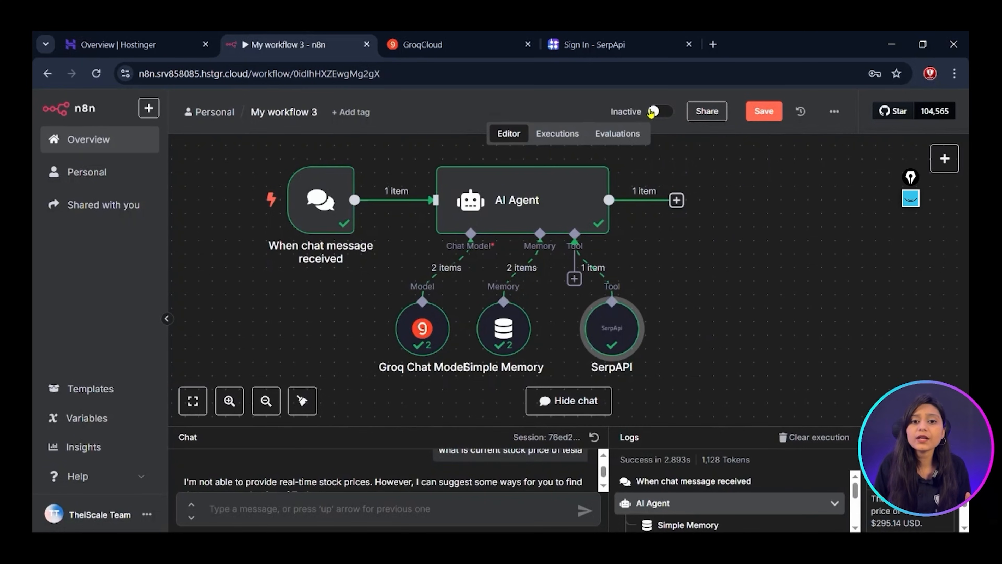
{"action": "left_click", "coordinate": [659, 112]}
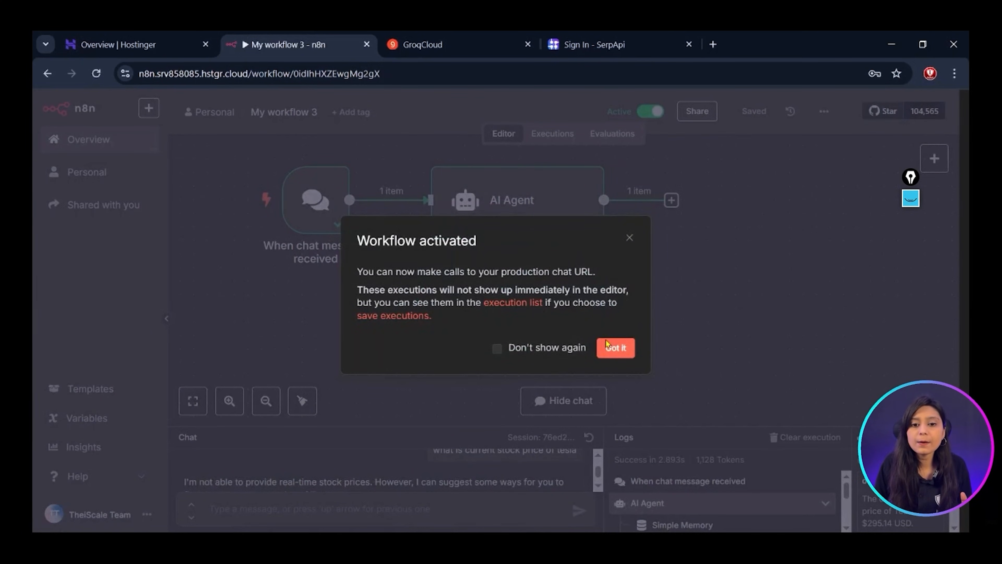
{"action": "left_click", "coordinate": [496, 348]}
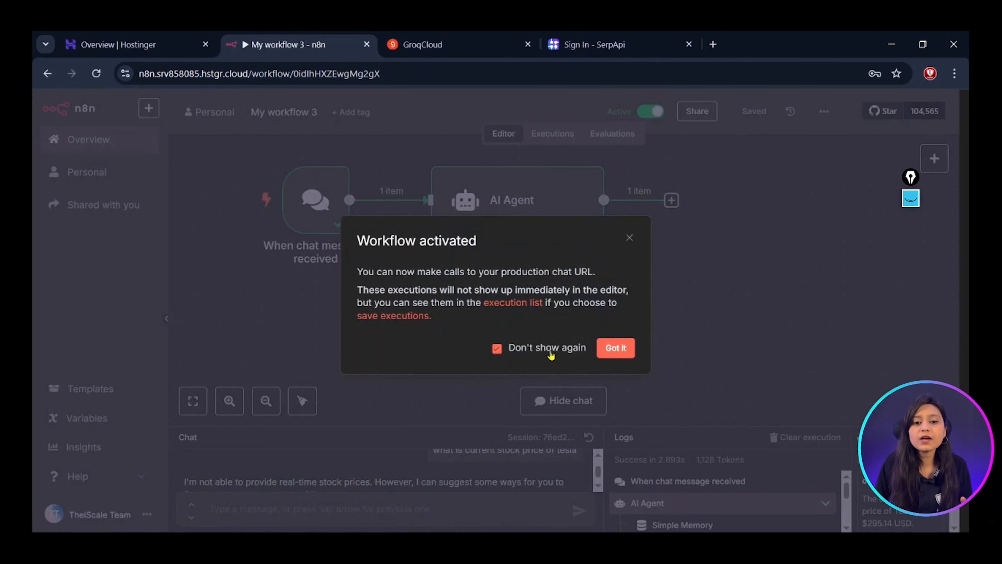
{"action": "left_click", "coordinate": [603, 348]}
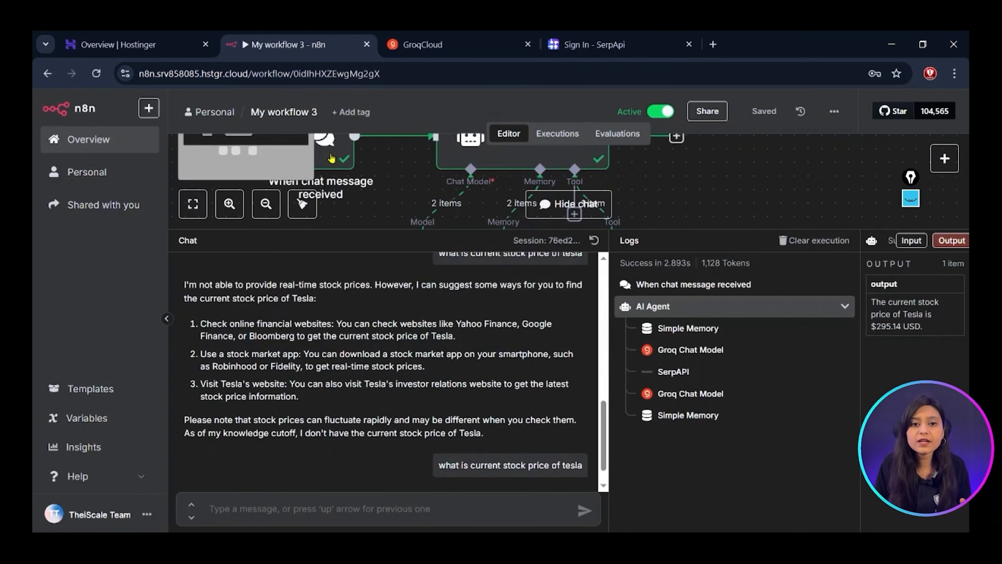
- Copy the public Chat URL from the "When chat message received" trigger and review its Mode, Authentication and Initial Message(s) settings
{"action": "left_click", "coordinate": [332, 157]}
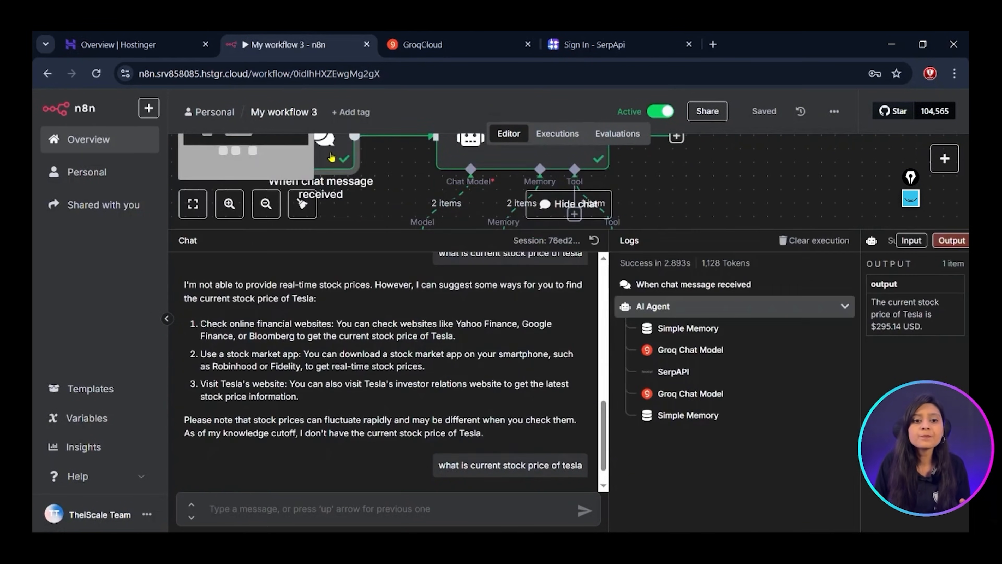
{"action": "double_click", "coordinate": [331, 157]}
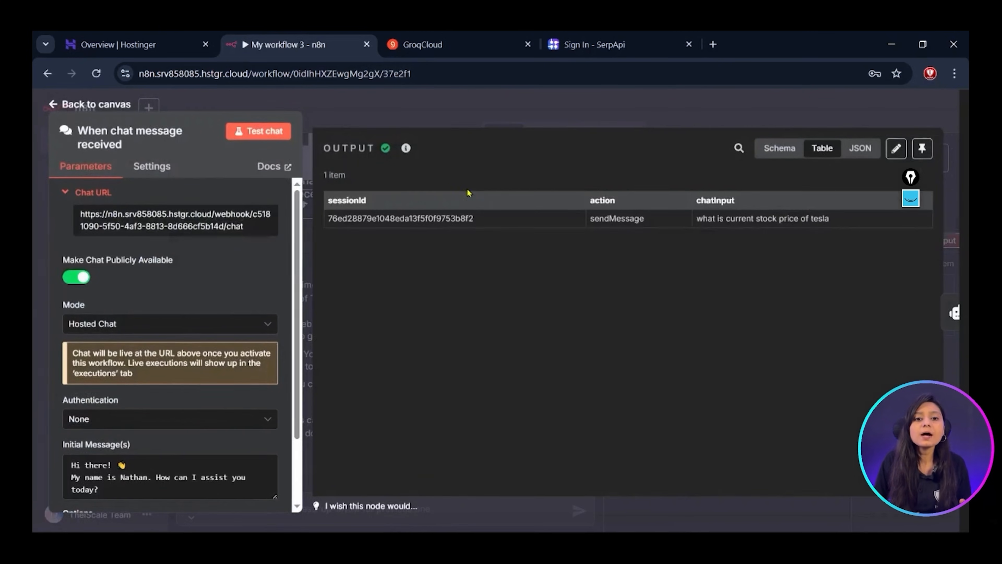
{"action": "triple_click", "coordinate": [141, 229]}
{"action": "key", "text": "ctrl+c"}
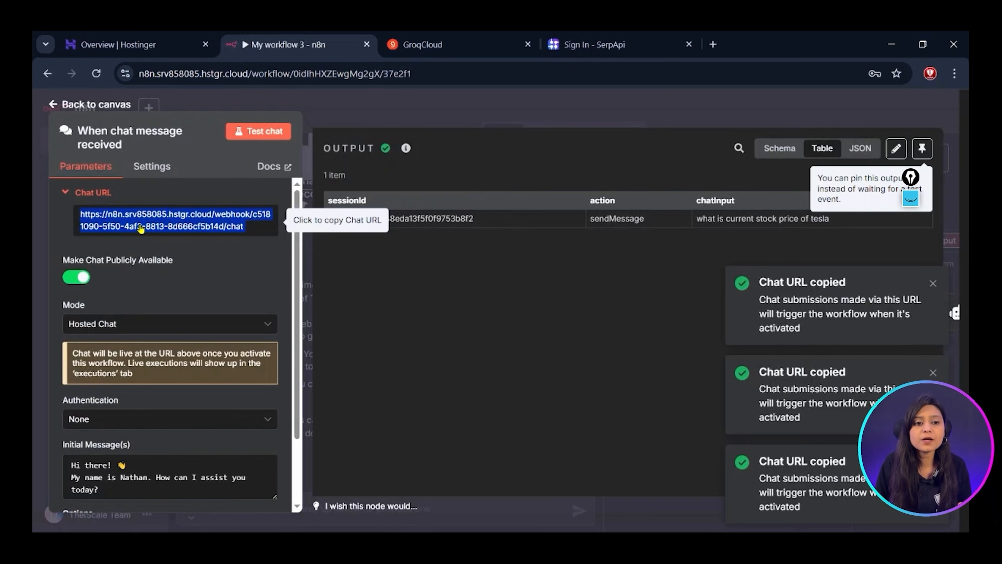
{"action": "left_click", "coordinate": [98, 323]}
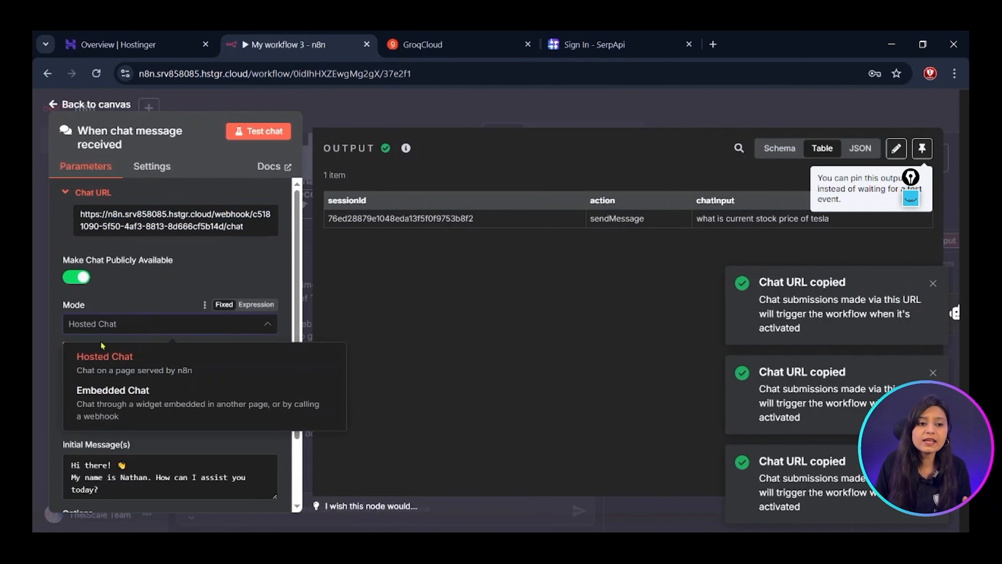
{"action": "left_click", "coordinate": [127, 296]}
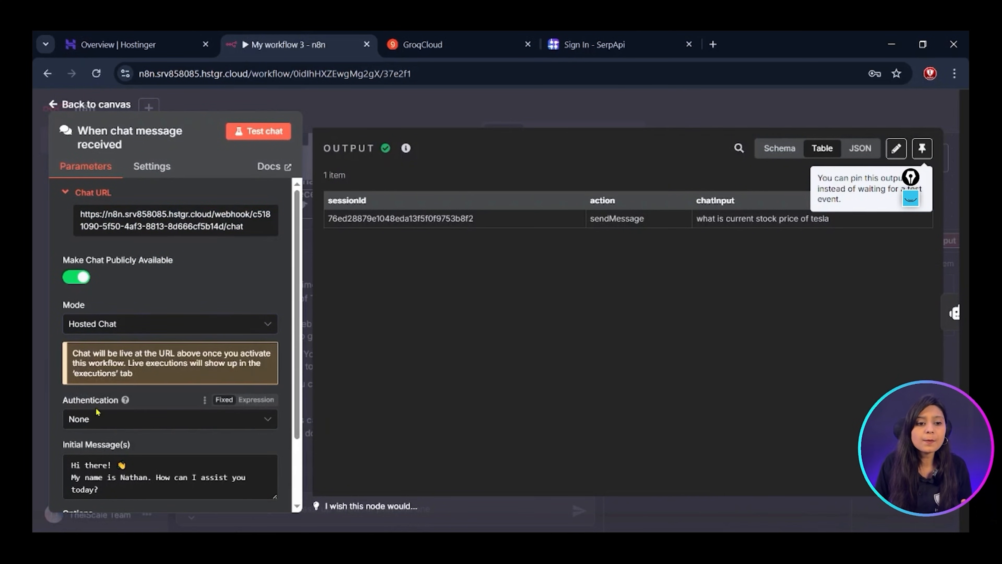
{"action": "scroll", "coordinate": [99, 416], "scroll_direction": "down", "scroll_amount": 3}
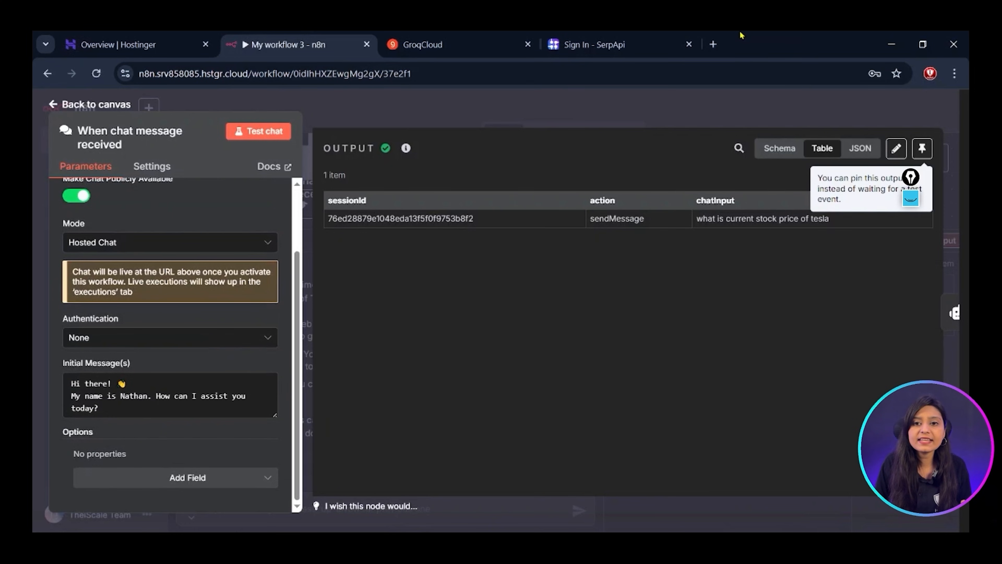
- Open the copied chat URL in a new browser tab and send the message "hello"
{"action": "left_click", "coordinate": [709, 35]}
{"action": "key", "text": "ctrl+v"}
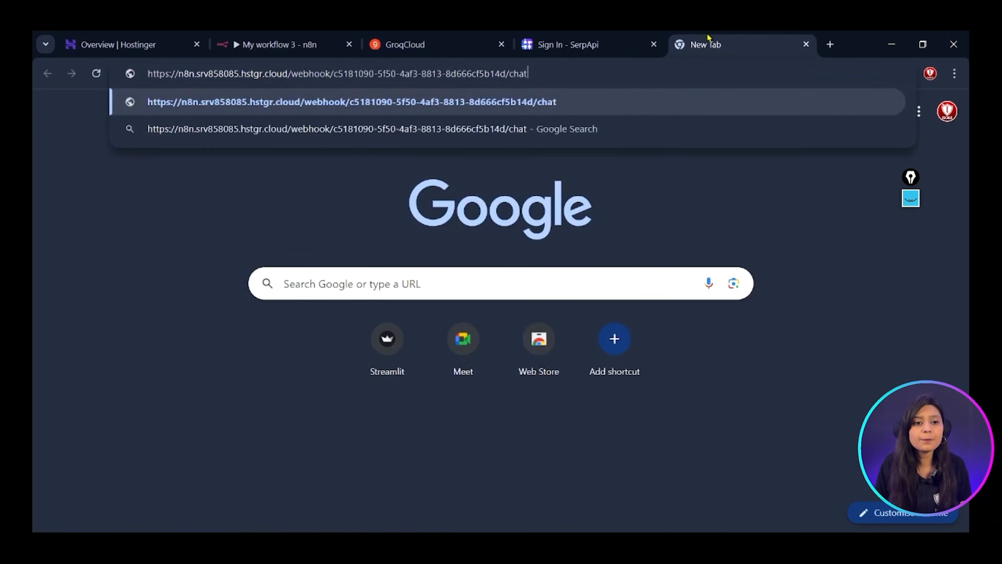
{"action": "key", "text": "Return"}
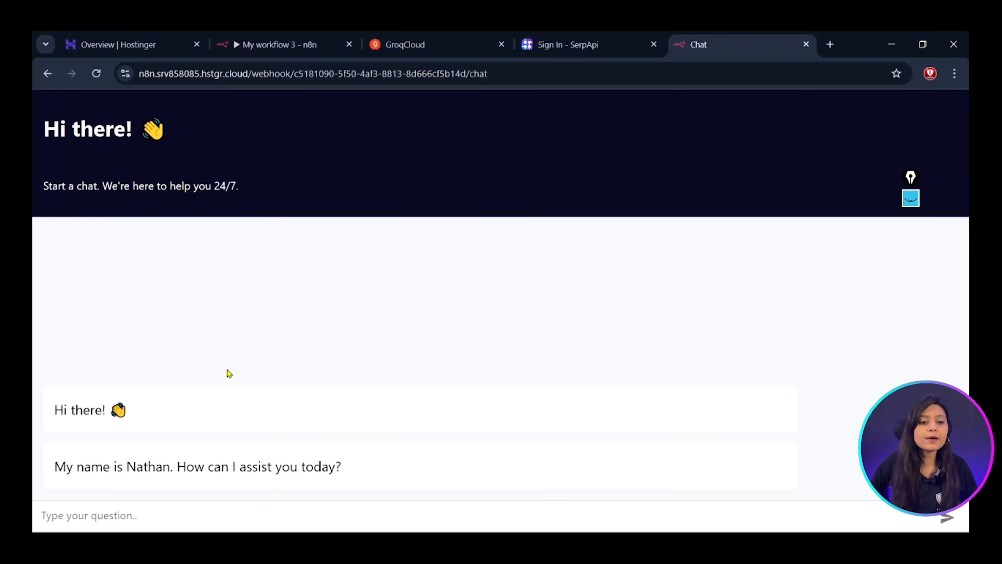
{"action": "type", "text": "hello"}
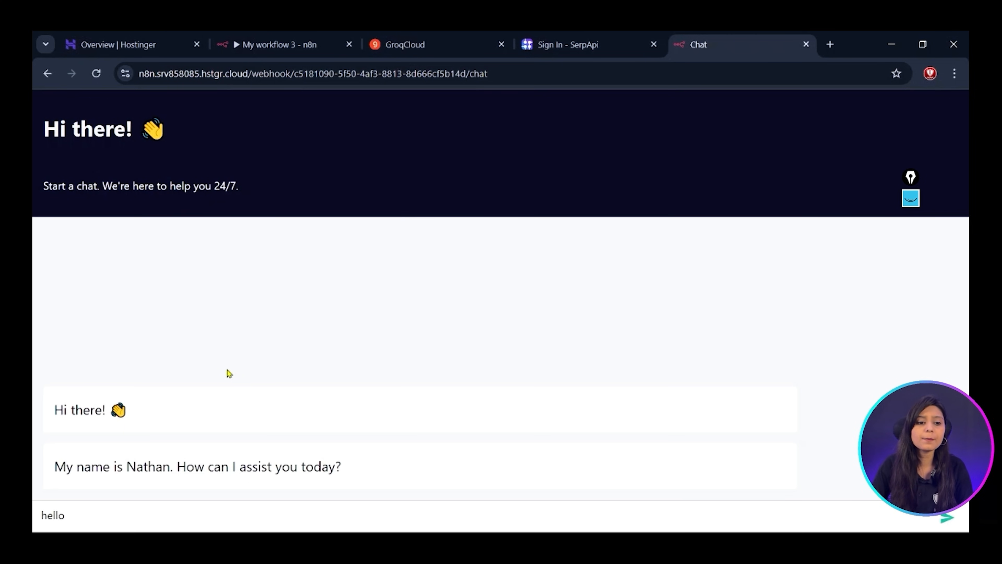
{"action": "key", "text": "Return"}
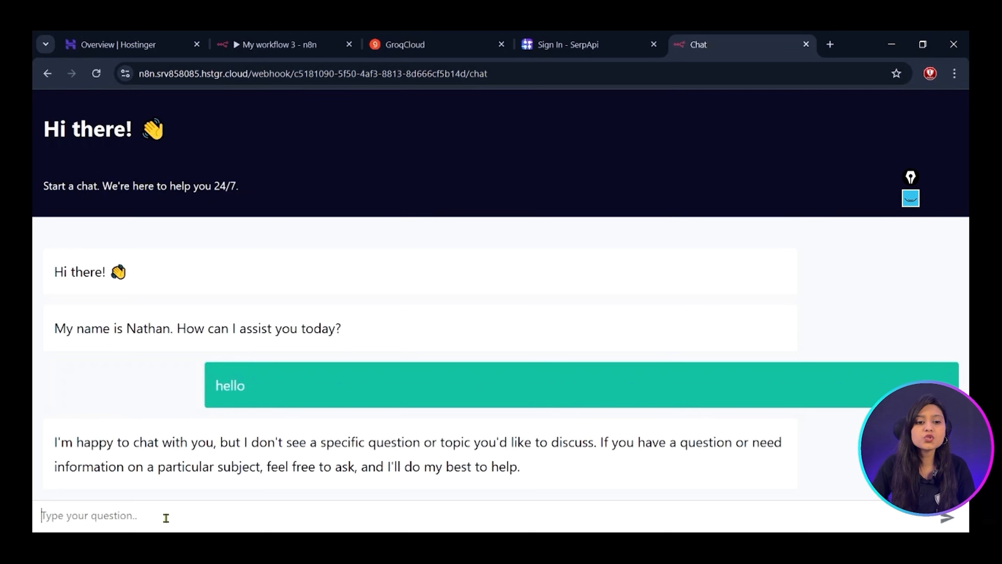
- Send the message "what is current share price of google" in the public chat
{"action": "type", "text": "m"}
{"action": "key", "text": "BackSpace"}
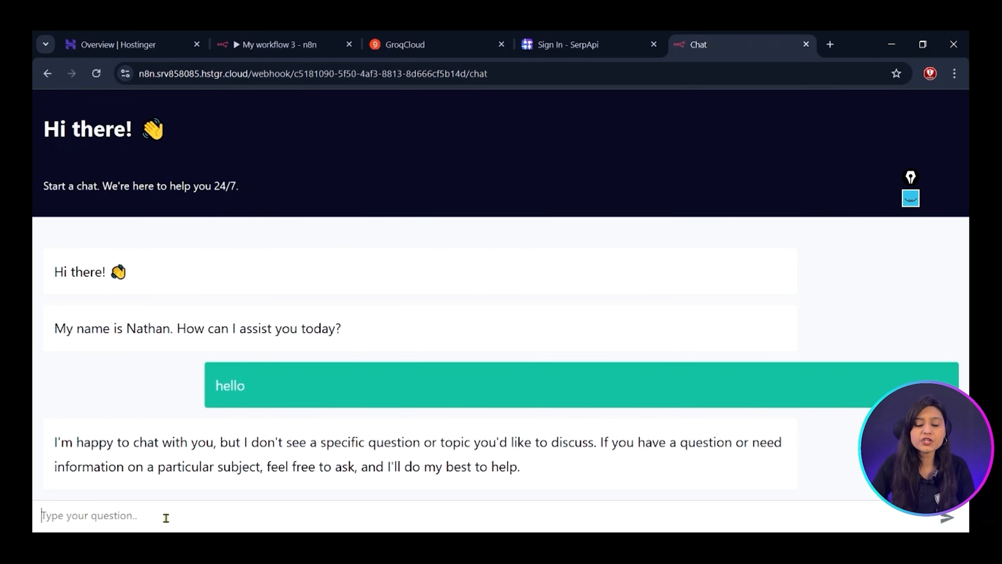
{"action": "type", "text": "wj"}
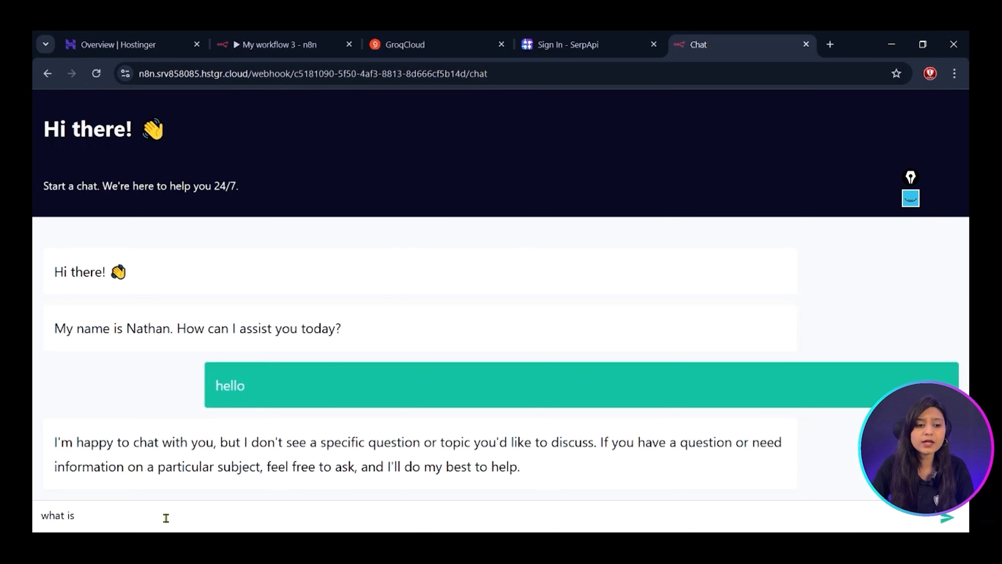
{"action": "type", "text": "at is curr"}
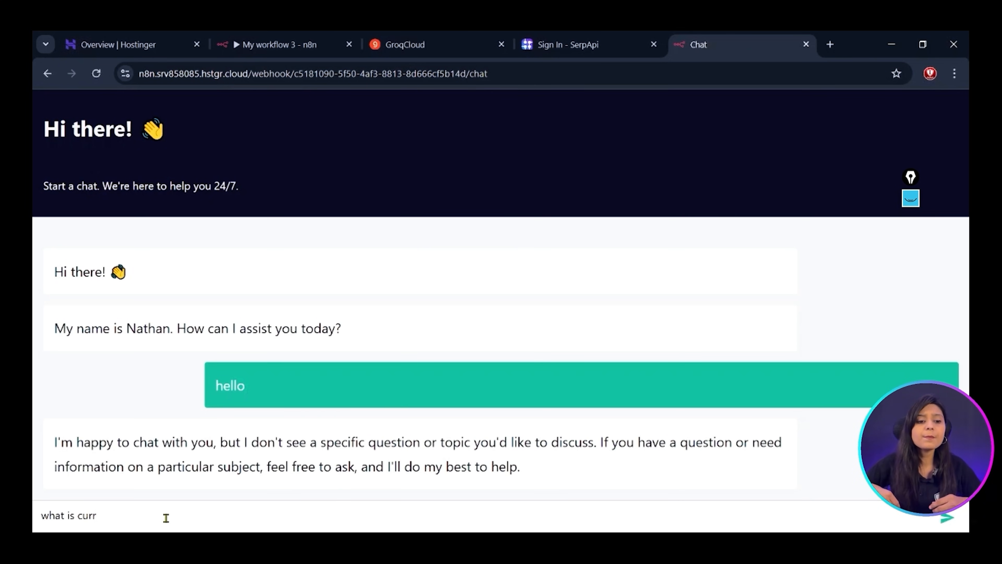
{"action": "type", "text": "ent sha"}
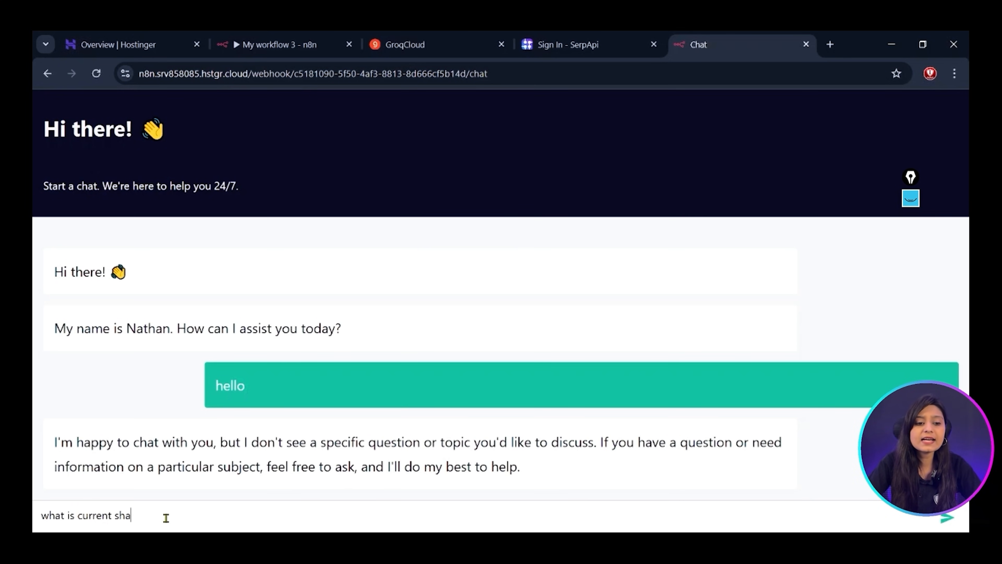
{"action": "type", "text": "re price"}
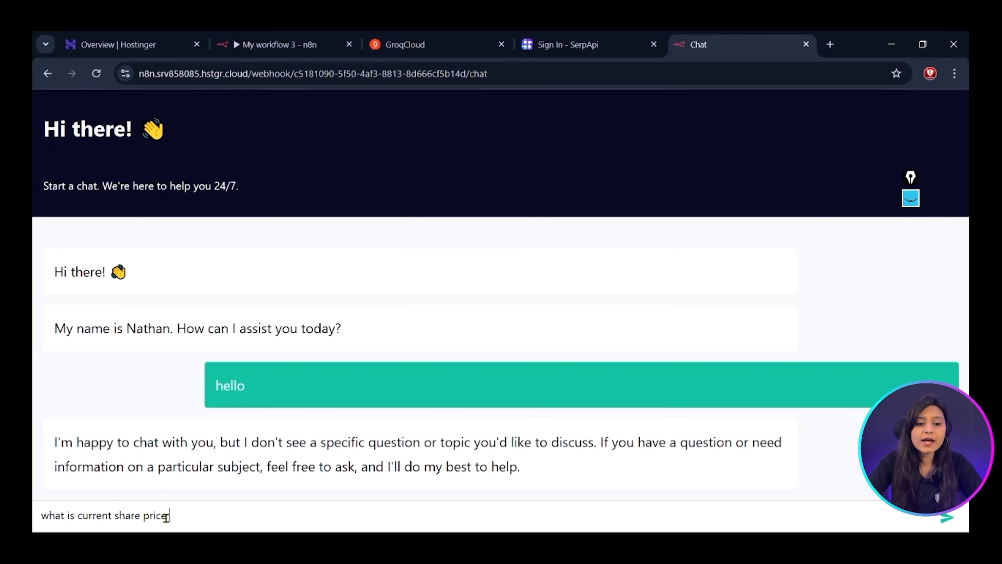
{"action": "type", "text": " of google"}
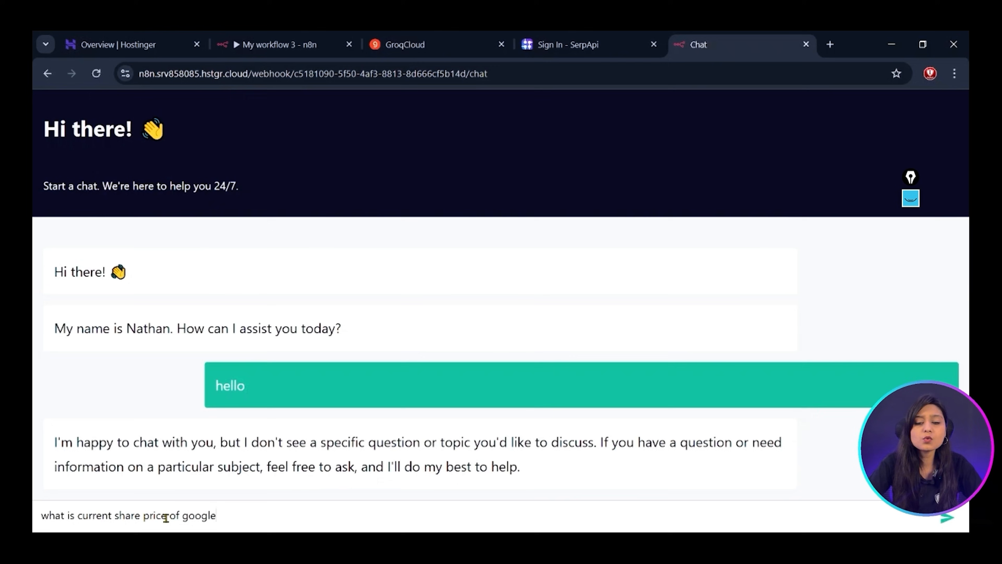
{"action": "key", "text": "Return"}
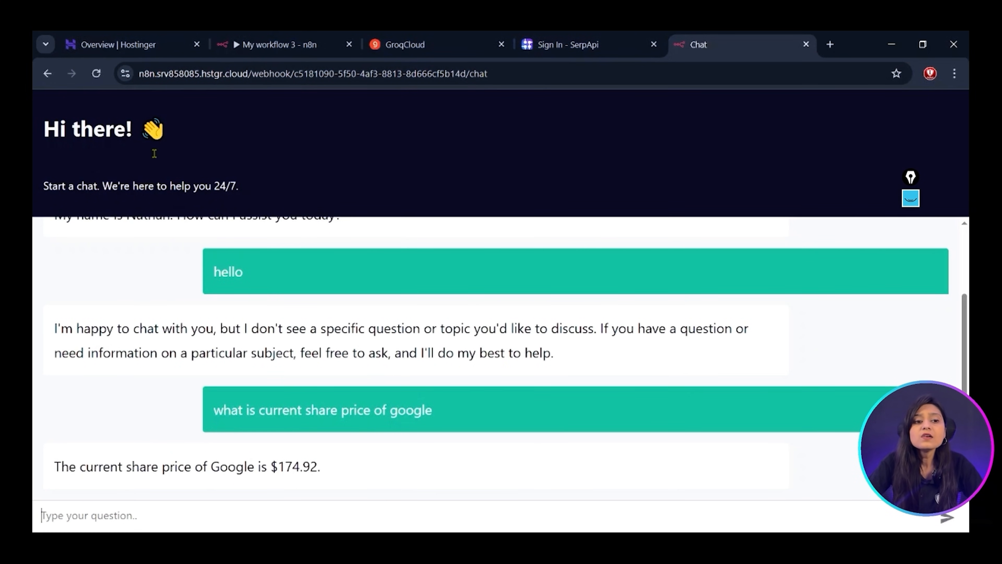
- Replace the assistant's name with "bot" in the chat trigger's Initial Message(s), keeping the field set to Fixed
{"action": "left_click", "coordinate": [276, 44]}
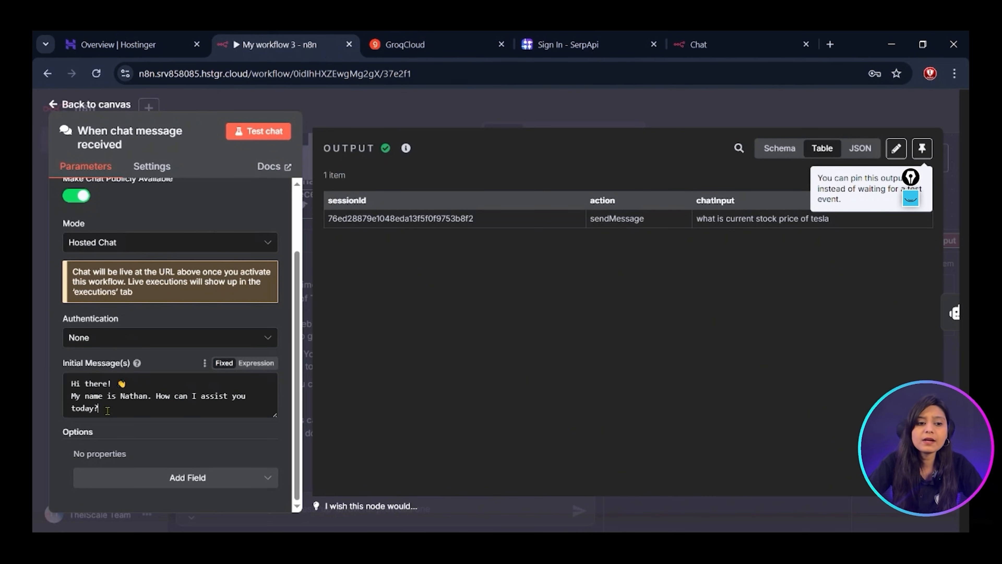
{"action": "left_click_drag", "start_coordinate": [104, 408], "coordinate": [60, 377]}
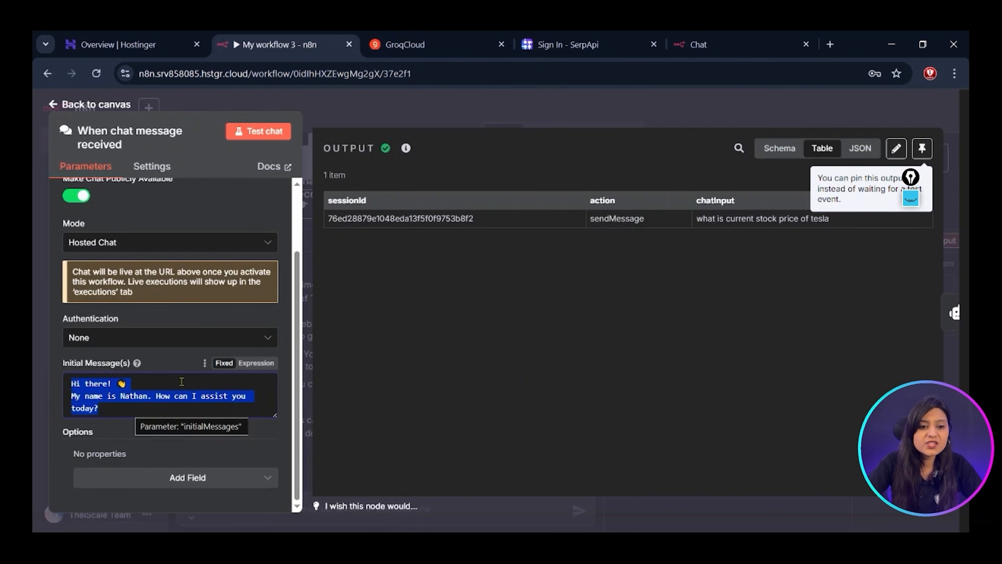
{"action": "left_click", "coordinate": [255, 362]}
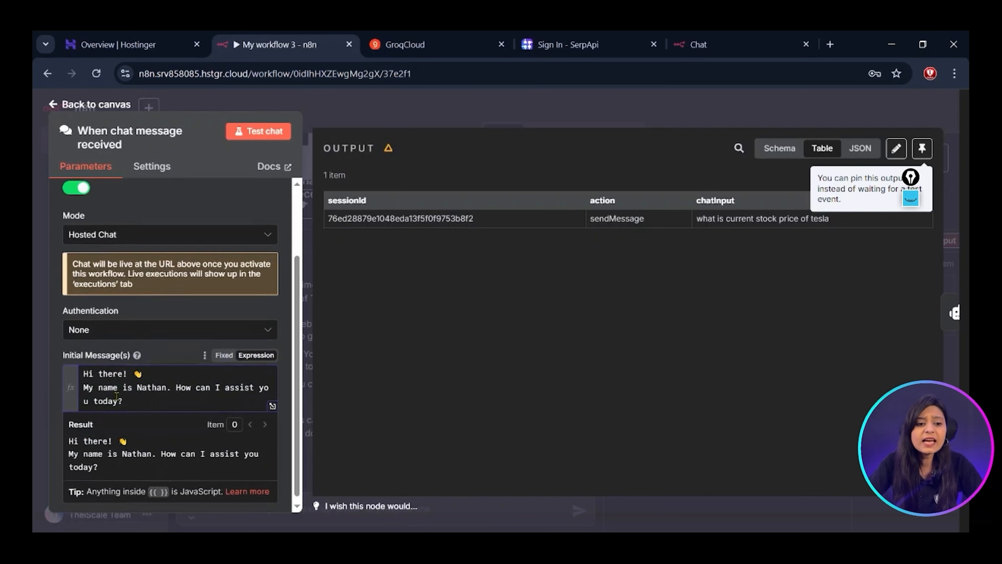
{"action": "left_click", "coordinate": [224, 352]}
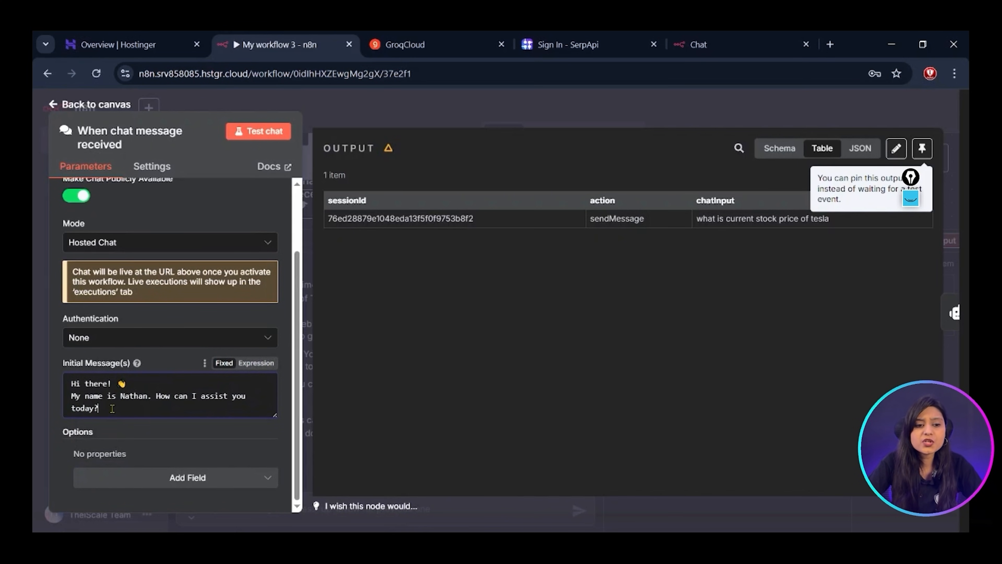
{"action": "triple_click", "coordinate": [113, 408]}
{"action": "left_click", "coordinate": [127, 406]}
{"action": "left_click_drag", "start_coordinate": [148, 396], "coordinate": [113, 396]}
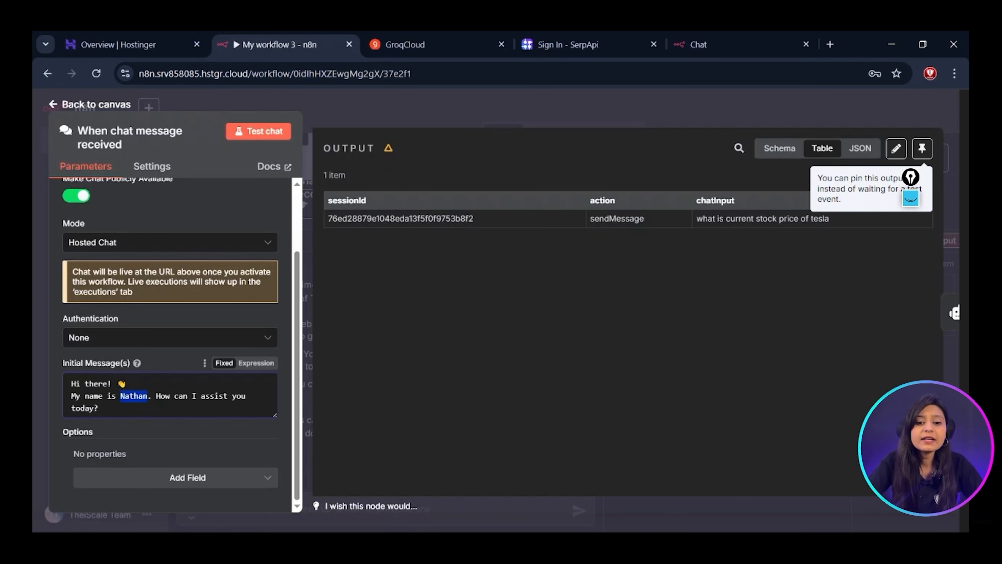
{"action": "type", "text": "bot"}
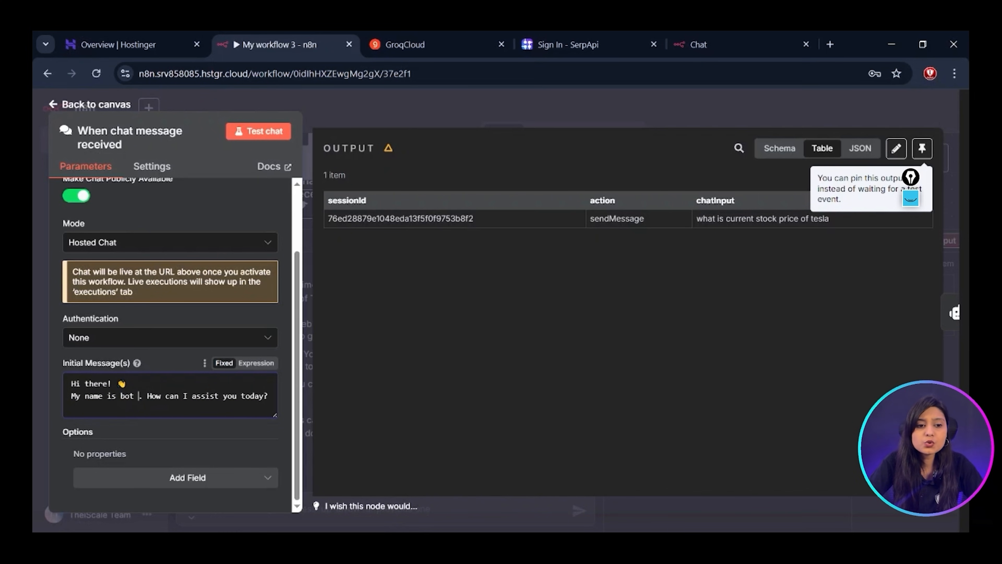
{"action": "key", "text": "BackSpace"}
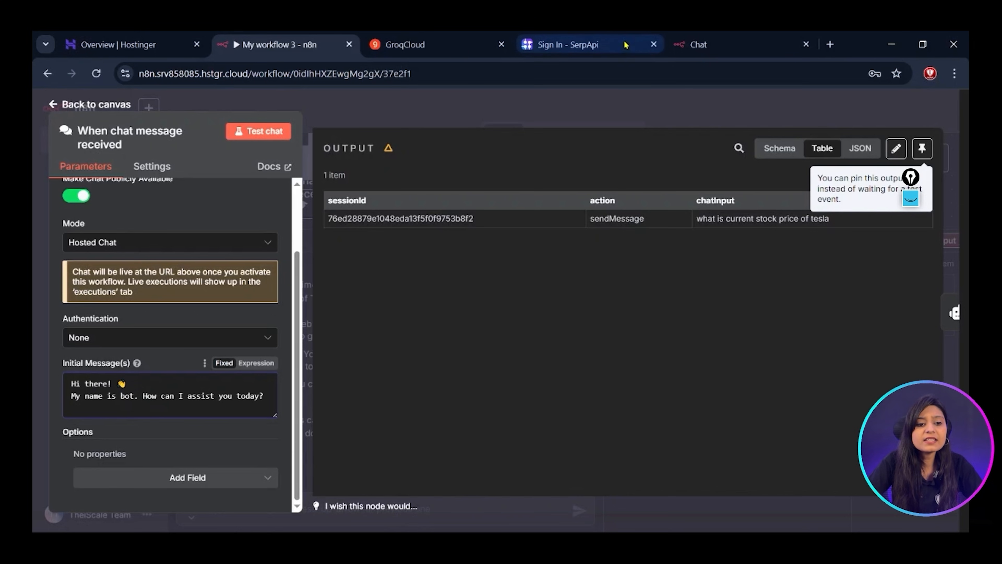
- Reload the public chat page to check its greeting, and return to the n8n workflow
{"action": "left_click", "coordinate": [689, 36]}
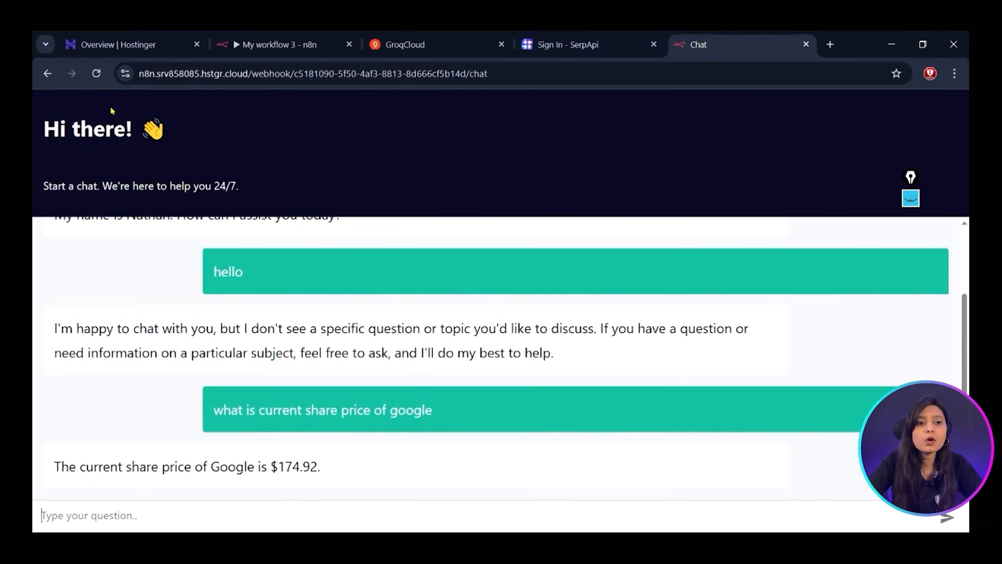
{"action": "left_click", "coordinate": [96, 73]}
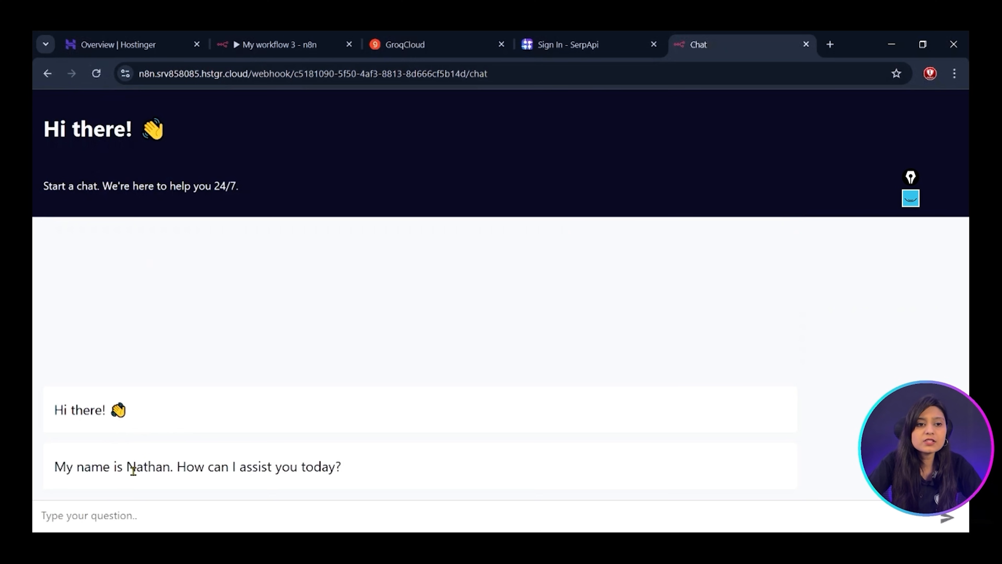
{"action": "left_click", "coordinate": [279, 33]}
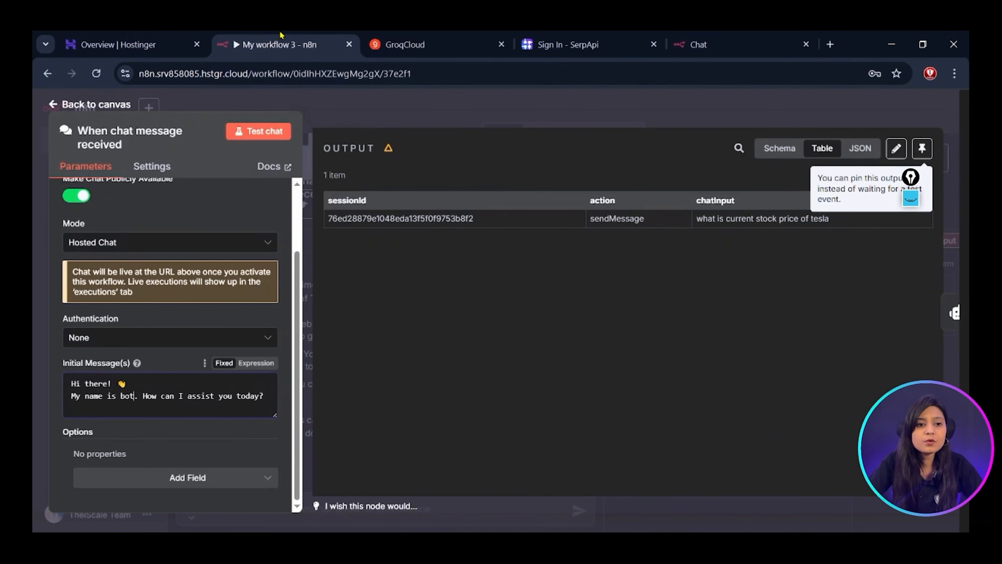
- Close the chat trigger's settings, save the workflow, and reload the public chat page to load the edited greeting
{"action": "left_click", "coordinate": [363, 118]}
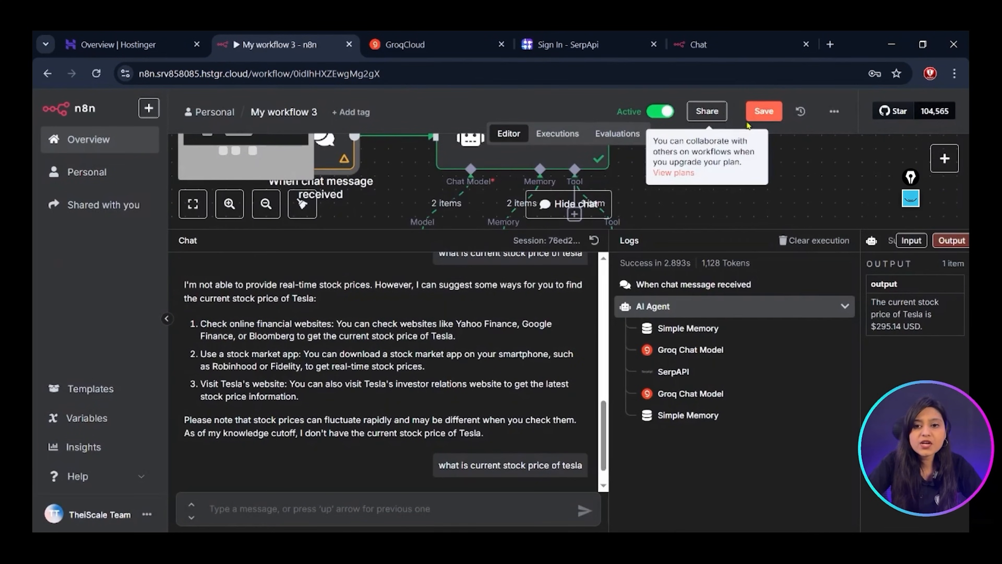
{"action": "left_click", "coordinate": [763, 111]}
{"action": "left_click", "coordinate": [707, 45]}
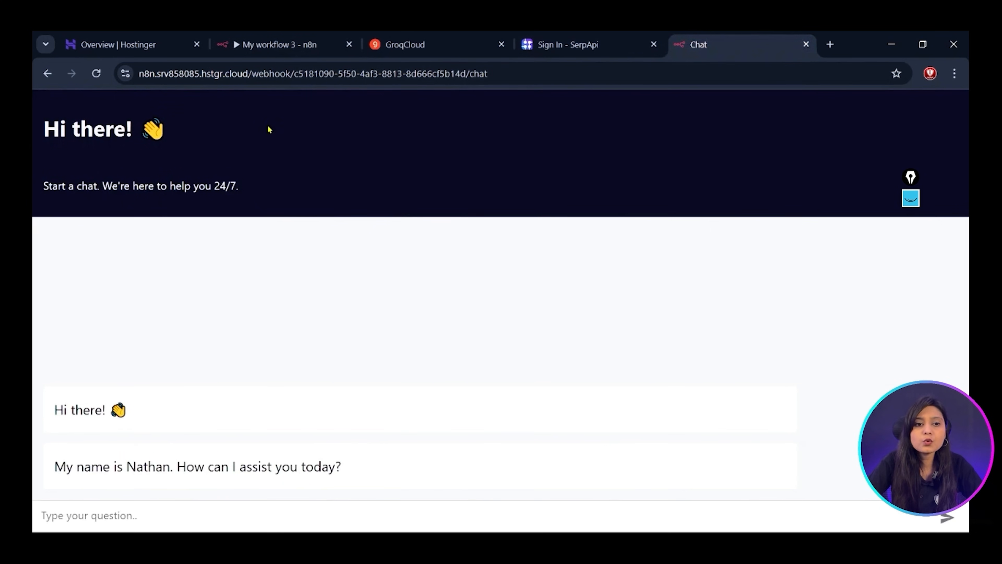
{"action": "left_click", "coordinate": [96, 73]}
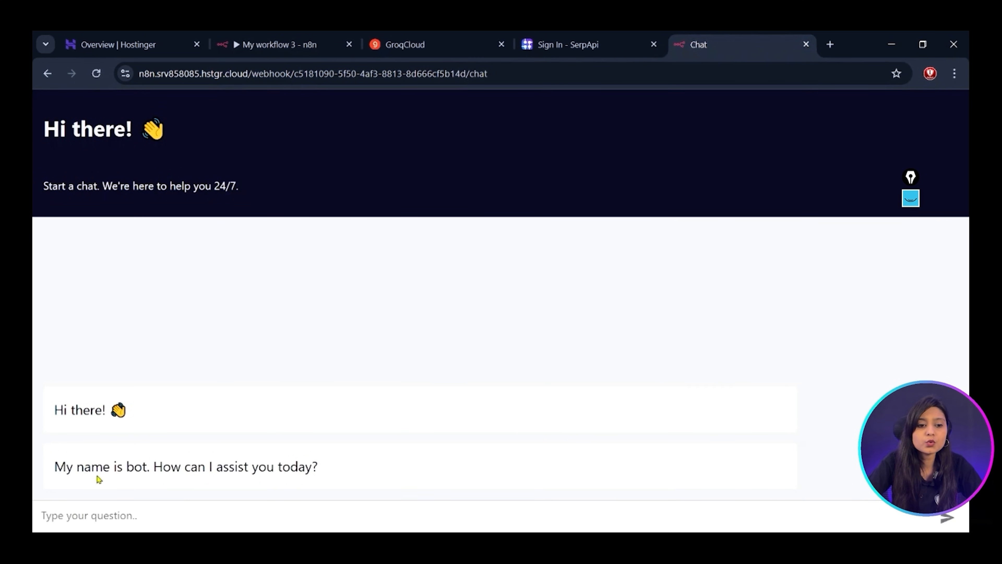
- Return to the n8n workflow and collapse the chat and logs area so the whole canvas is shown
{"action": "left_click", "coordinate": [228, 36]}
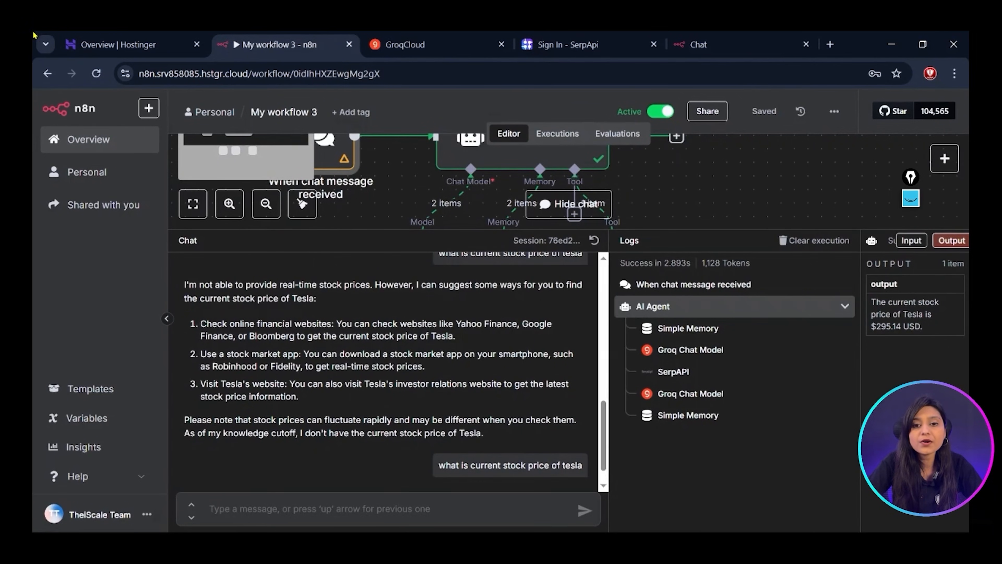
{"action": "scroll", "coordinate": [407, 162], "scroll_direction": "up", "scroll_amount": 3}
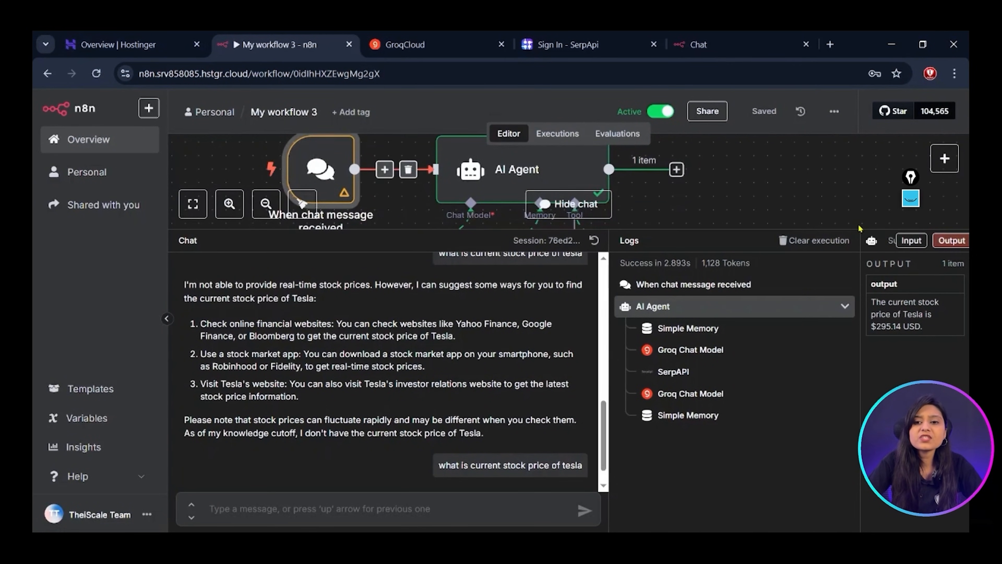
{"action": "left_click_drag", "start_coordinate": [854, 231], "coordinate": [690, 523]}
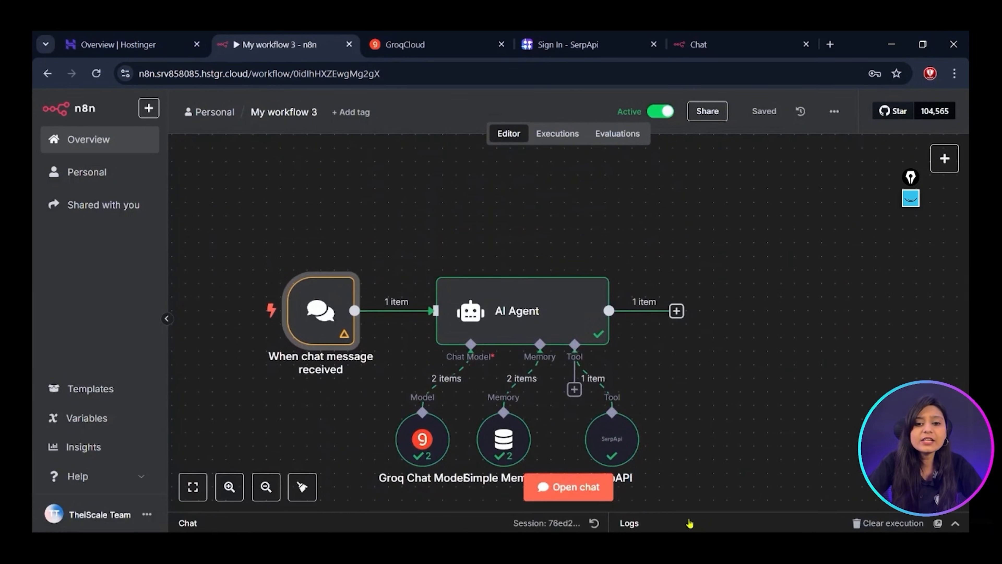